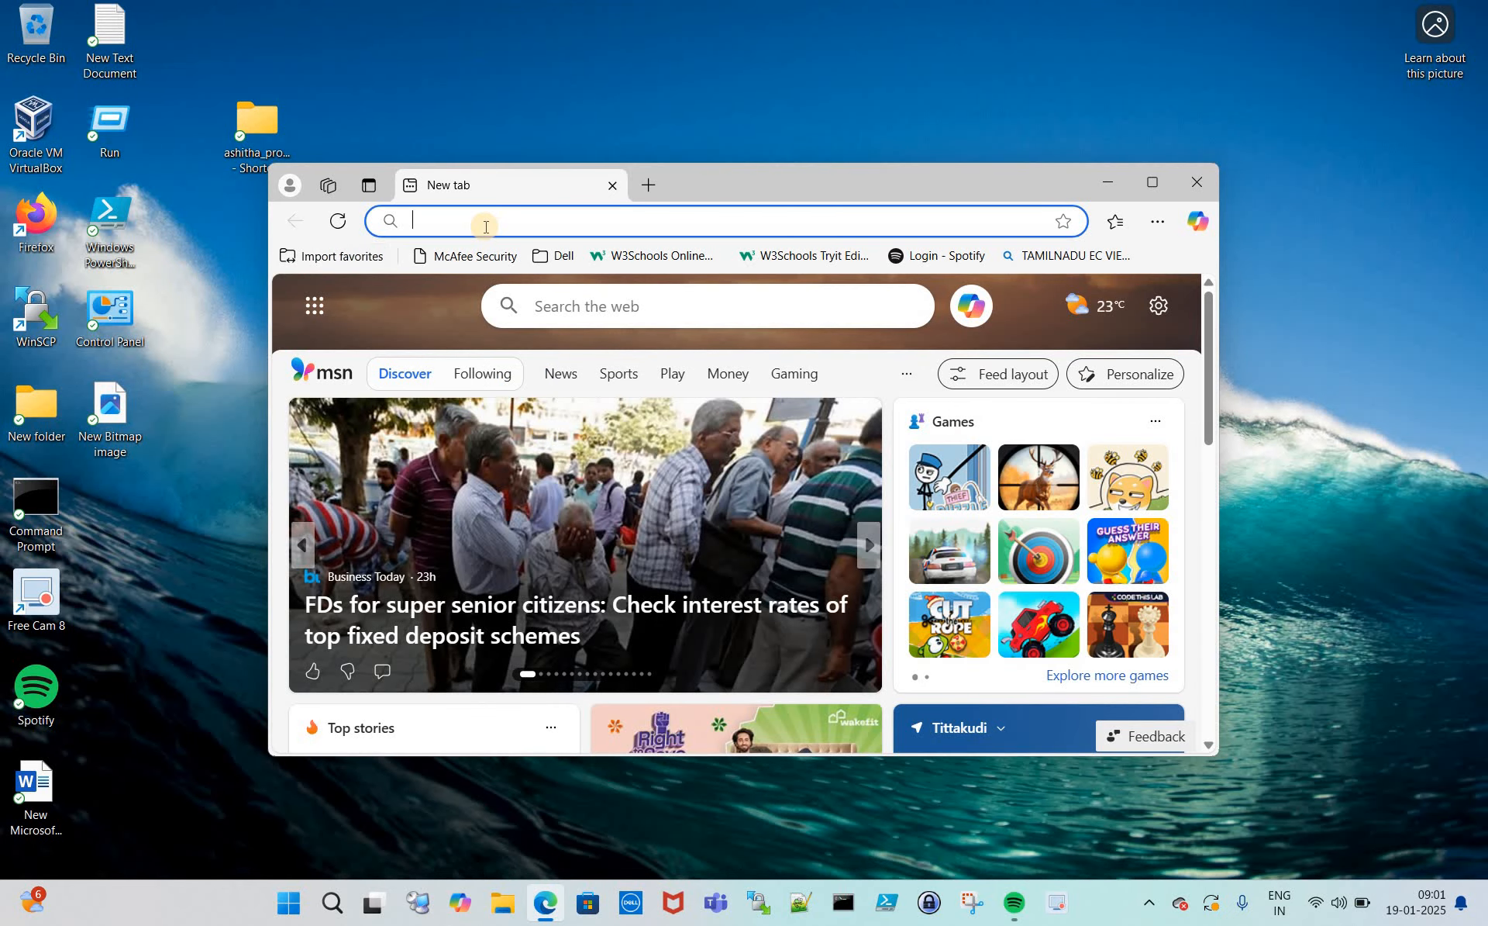
- Search Bing for 'download latest jenkins' and maximize the Edge window
{"action": "left_click", "coordinate": [486, 226]}
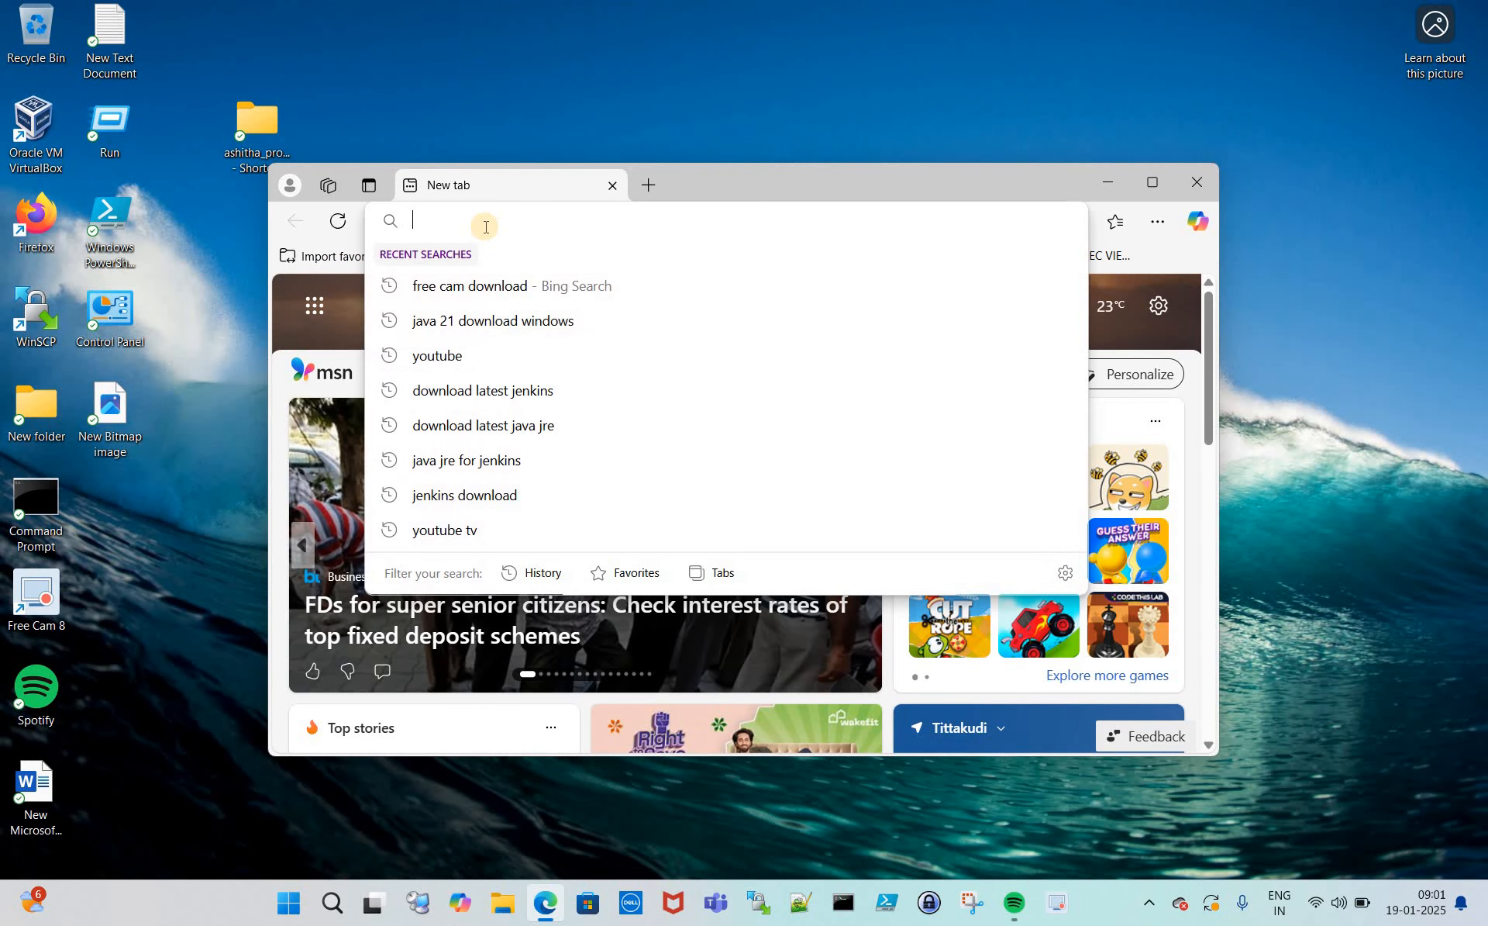
{"action": "type", "text": "downloa"}
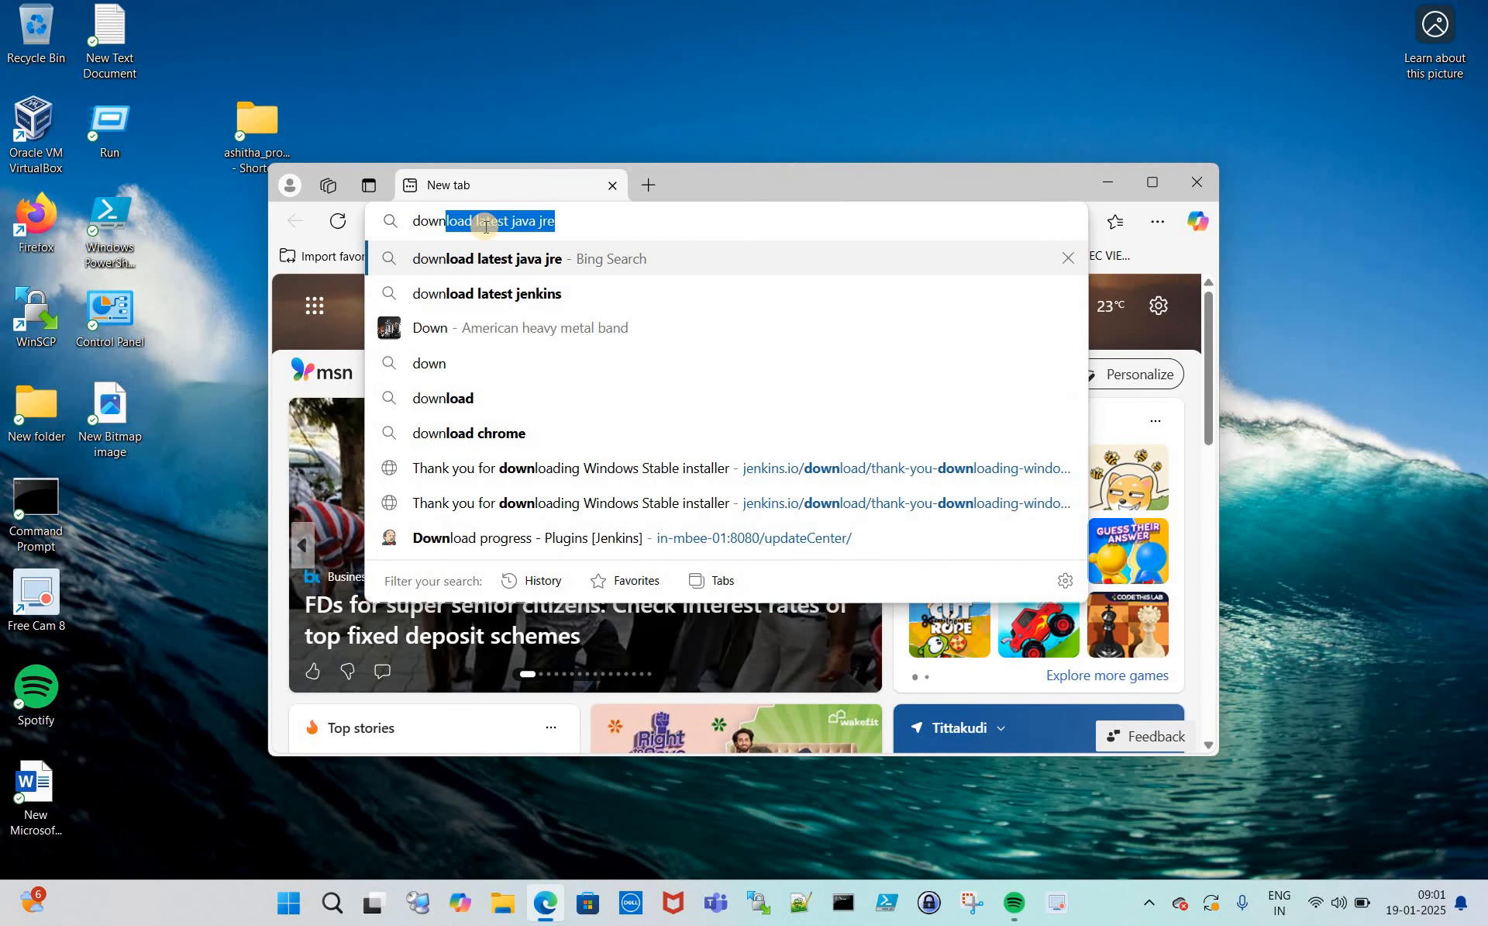
{"action": "type", "text": "d "}
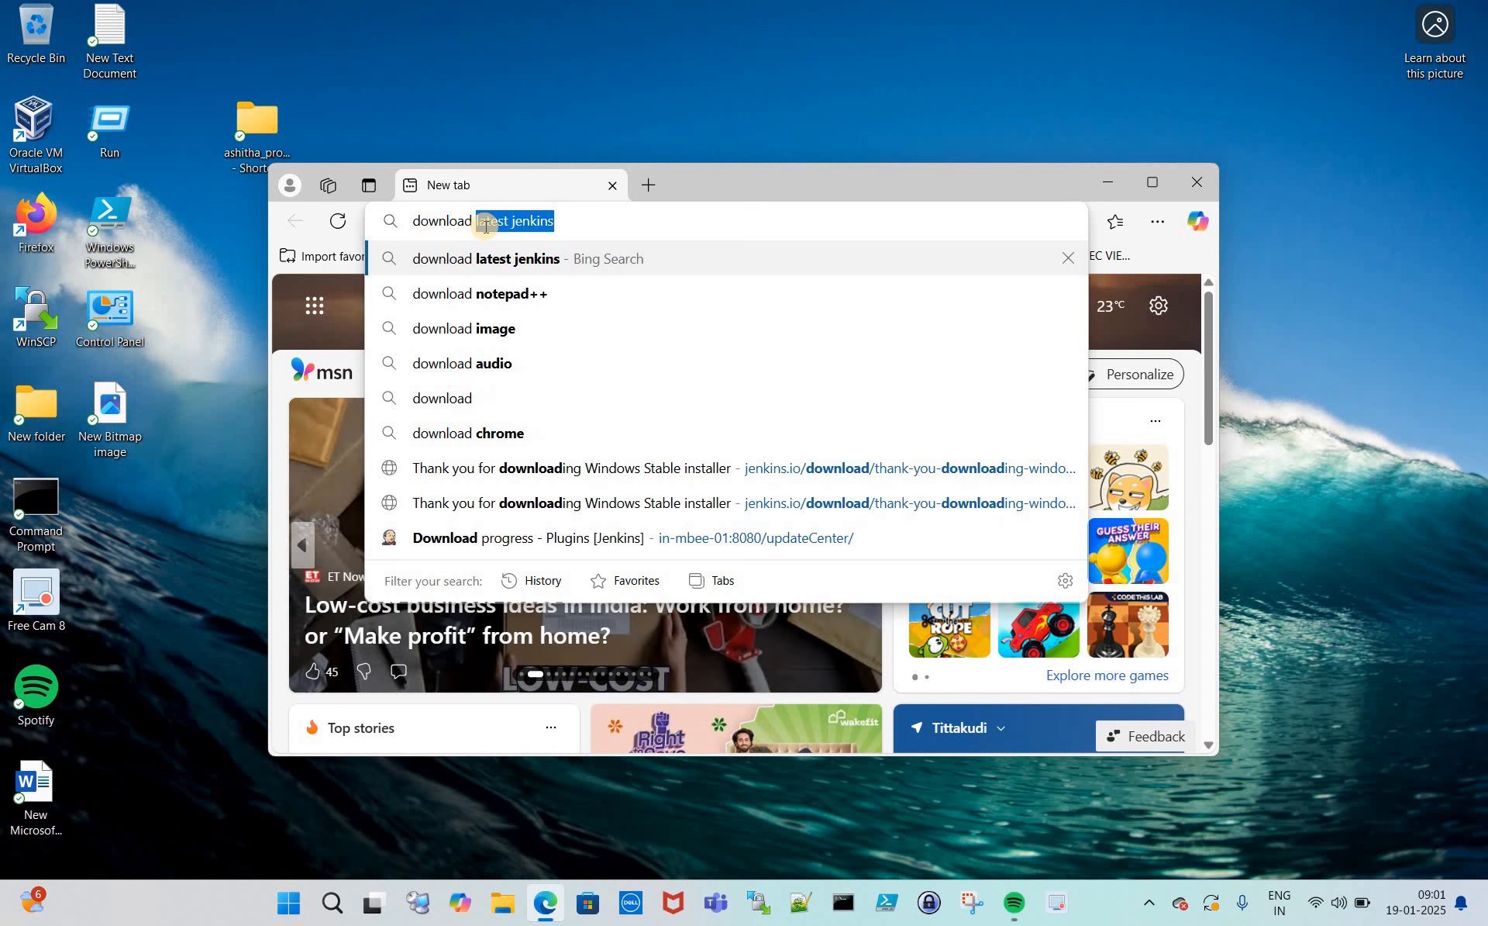
{"action": "type", "text": "late"}
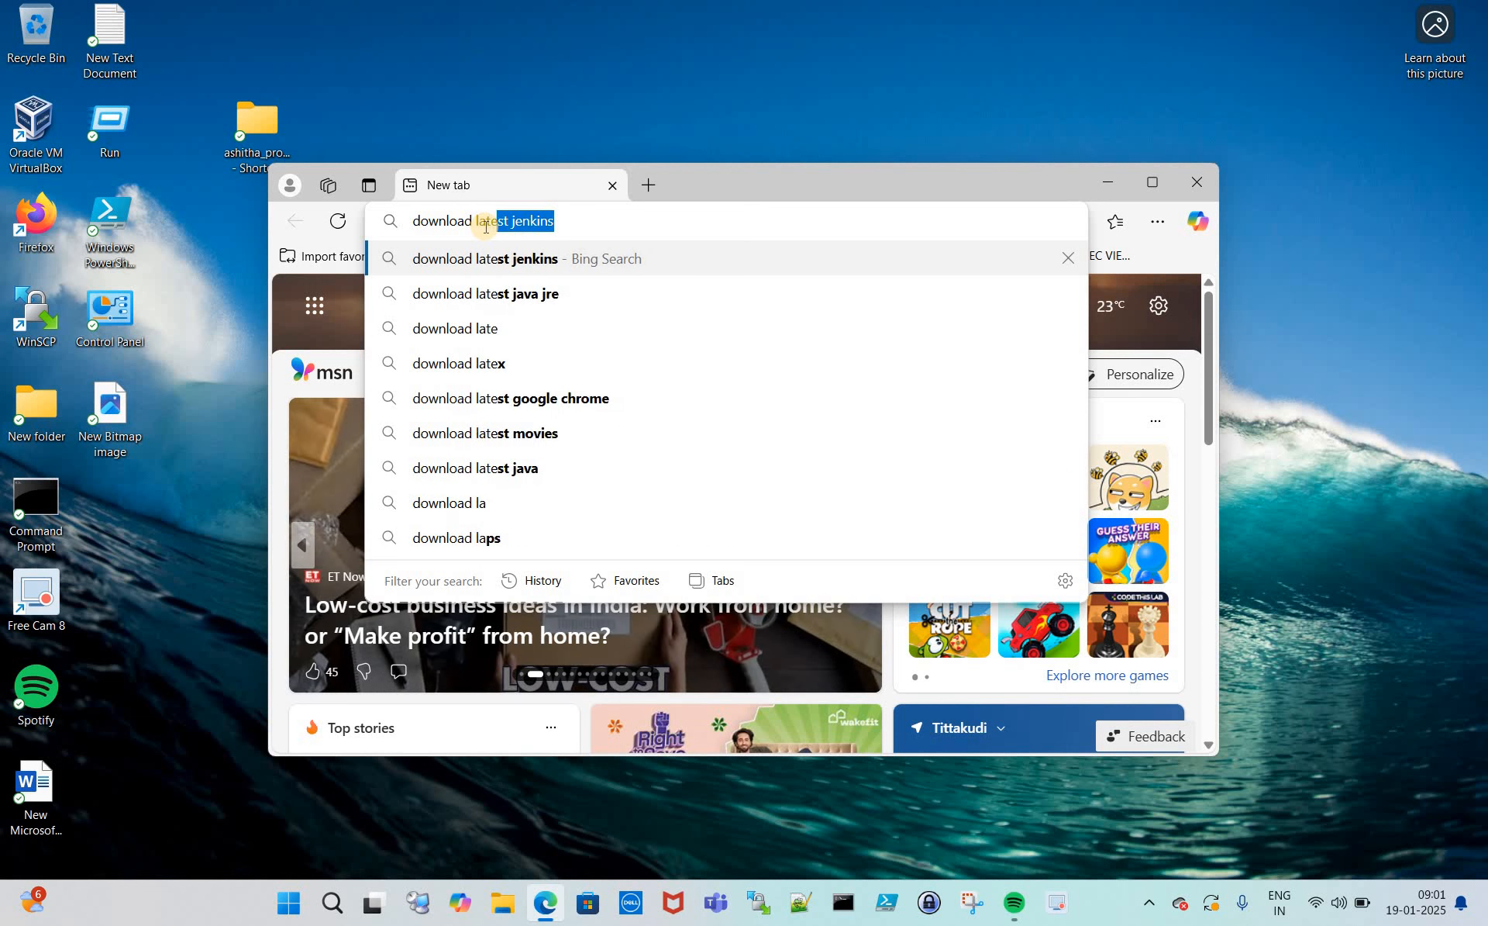
{"action": "key", "text": "Return"}
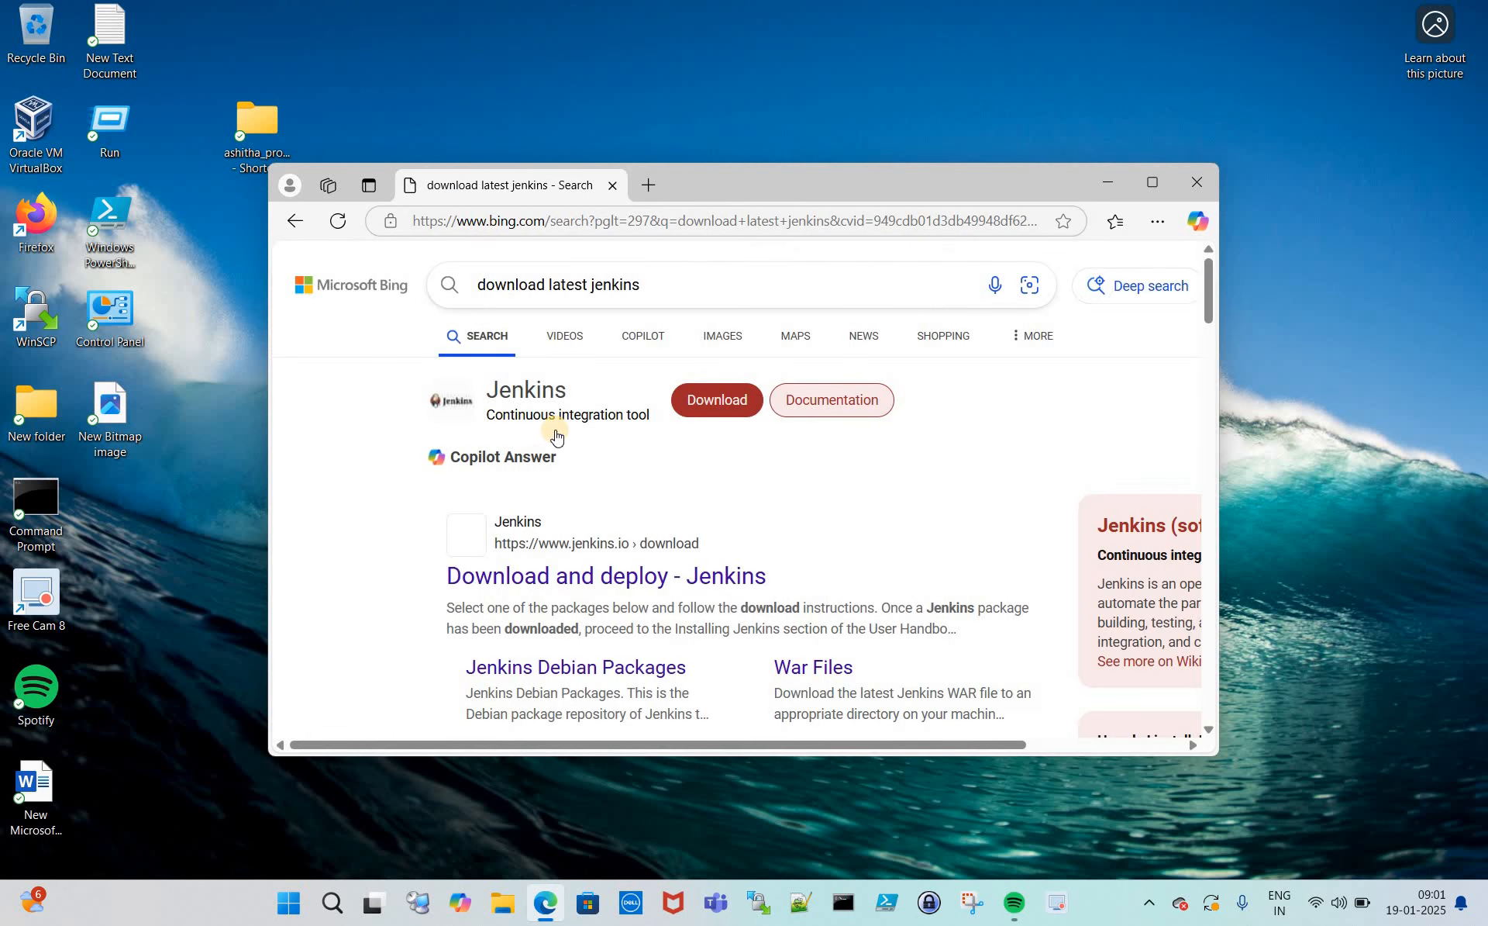
{"action": "double_click", "coordinate": [855, 192]}
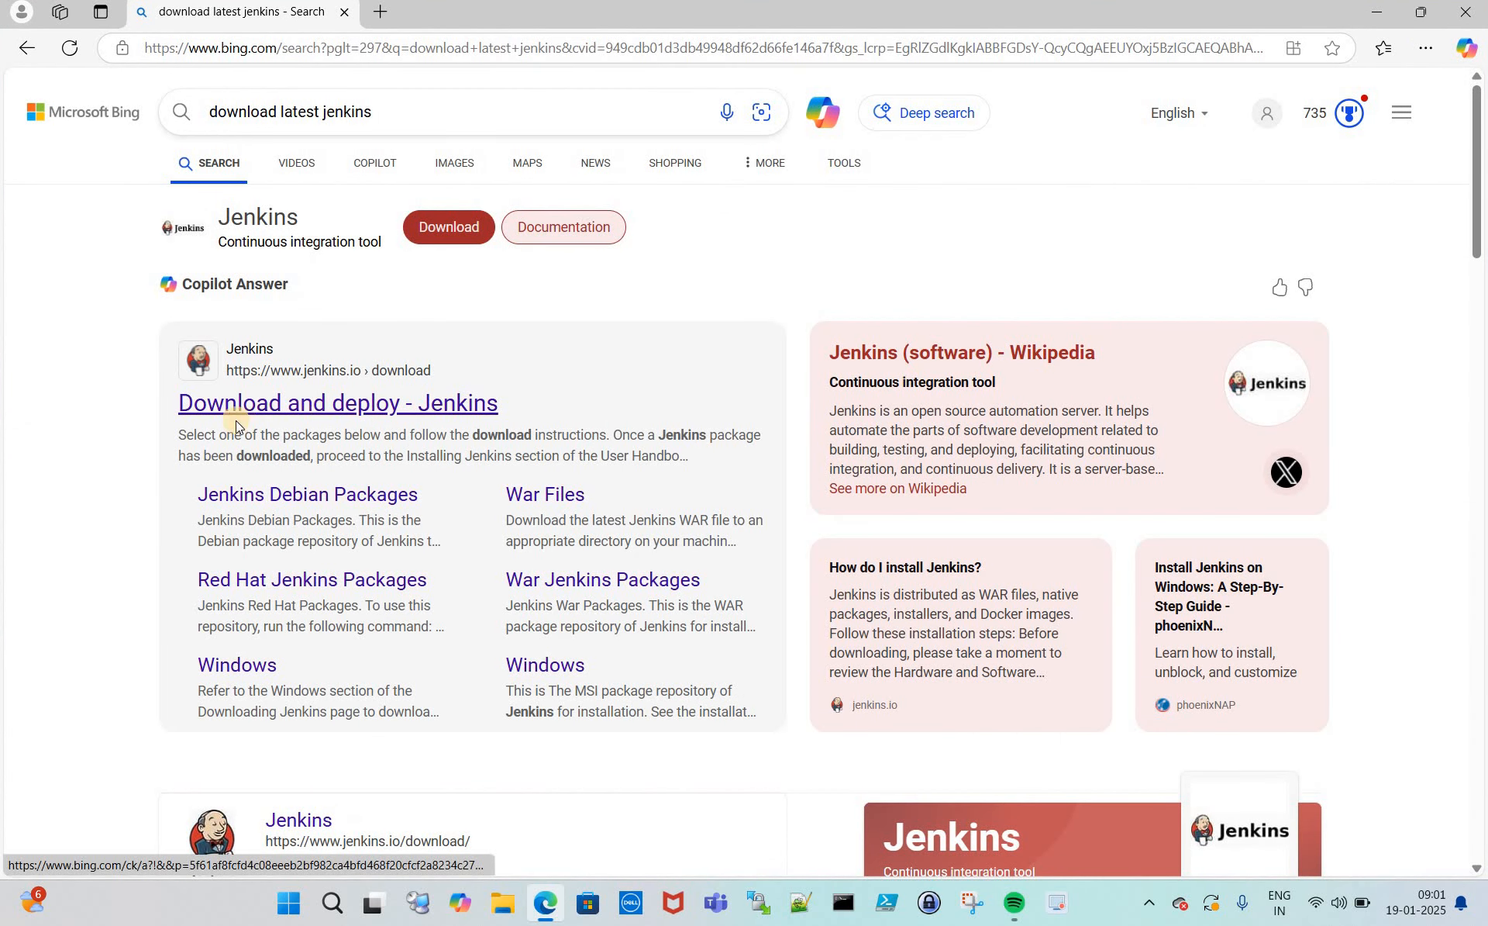
- Open the 'Download and deploy - Jenkins' result and scroll to the Stable (LTS) and weekly package lists
{"action": "left_click", "coordinate": [338, 407]}
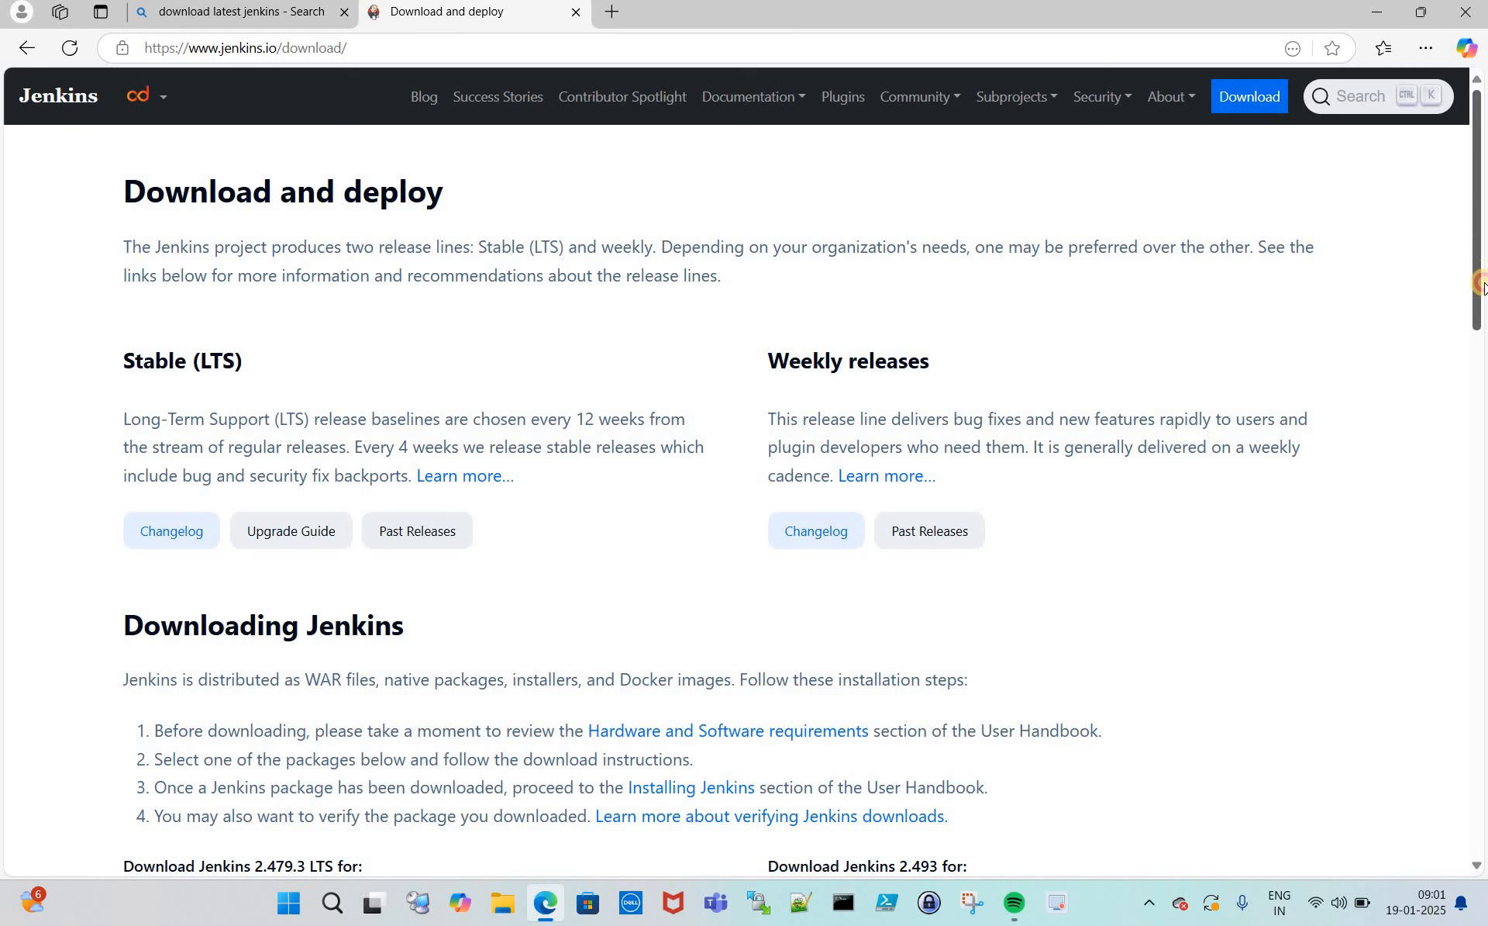
{"action": "scroll", "coordinate": [1481, 333], "scroll_direction": "down", "scroll_amount": 3}
{"action": "scroll", "coordinate": [1482, 364], "scroll_direction": "down", "scroll_amount": 3}
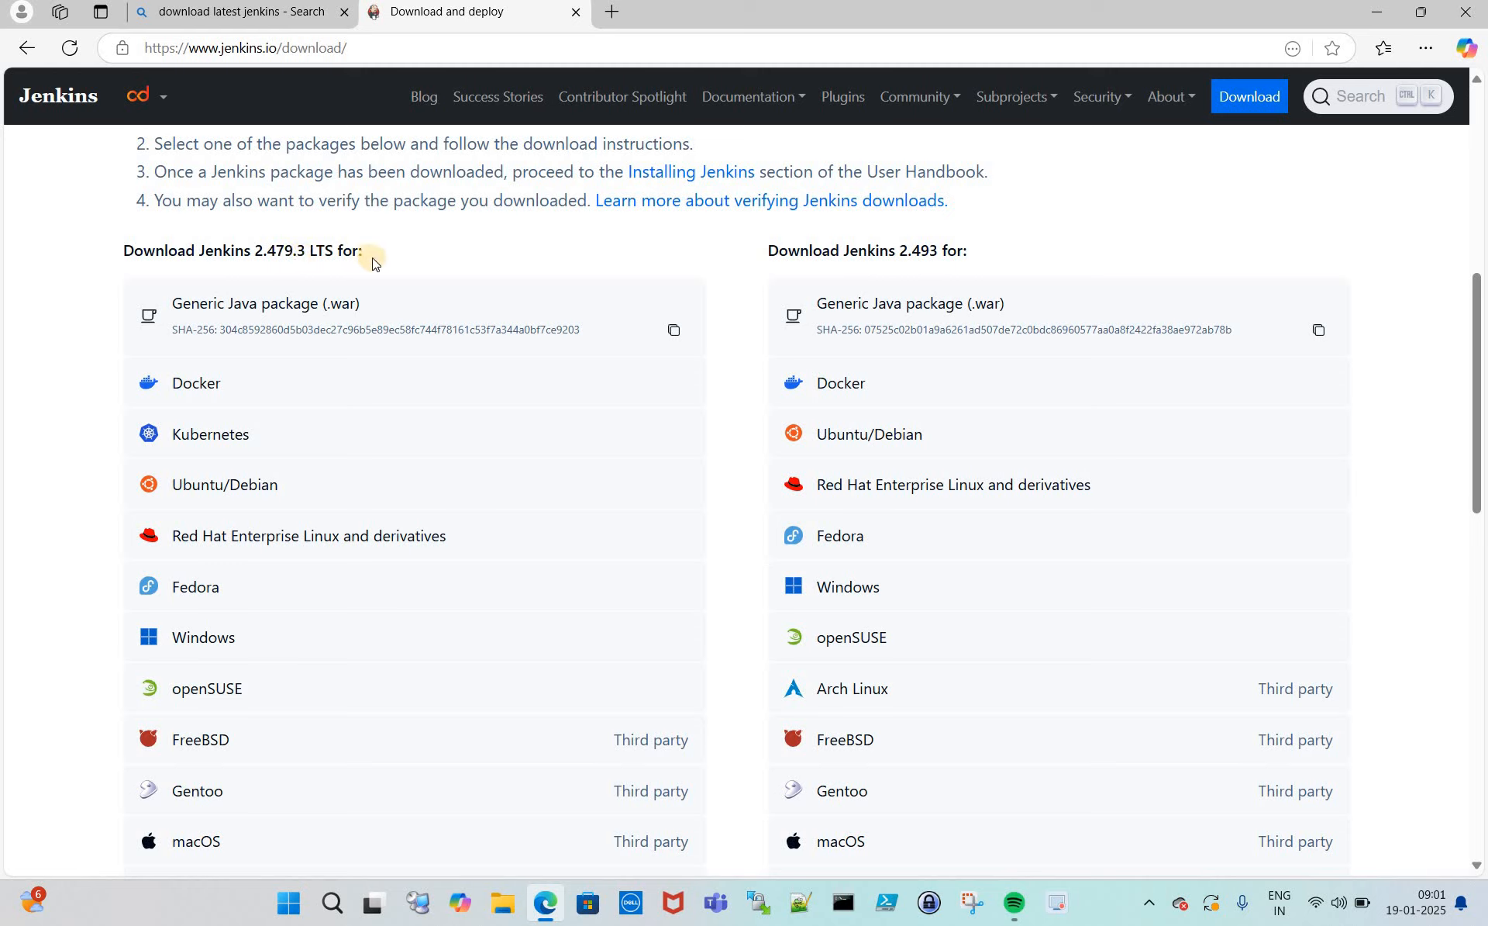
- Download jenkins.msi, the Windows installer for Jenkins 2.479.3 LTS
{"action": "left_click", "coordinate": [197, 639]}
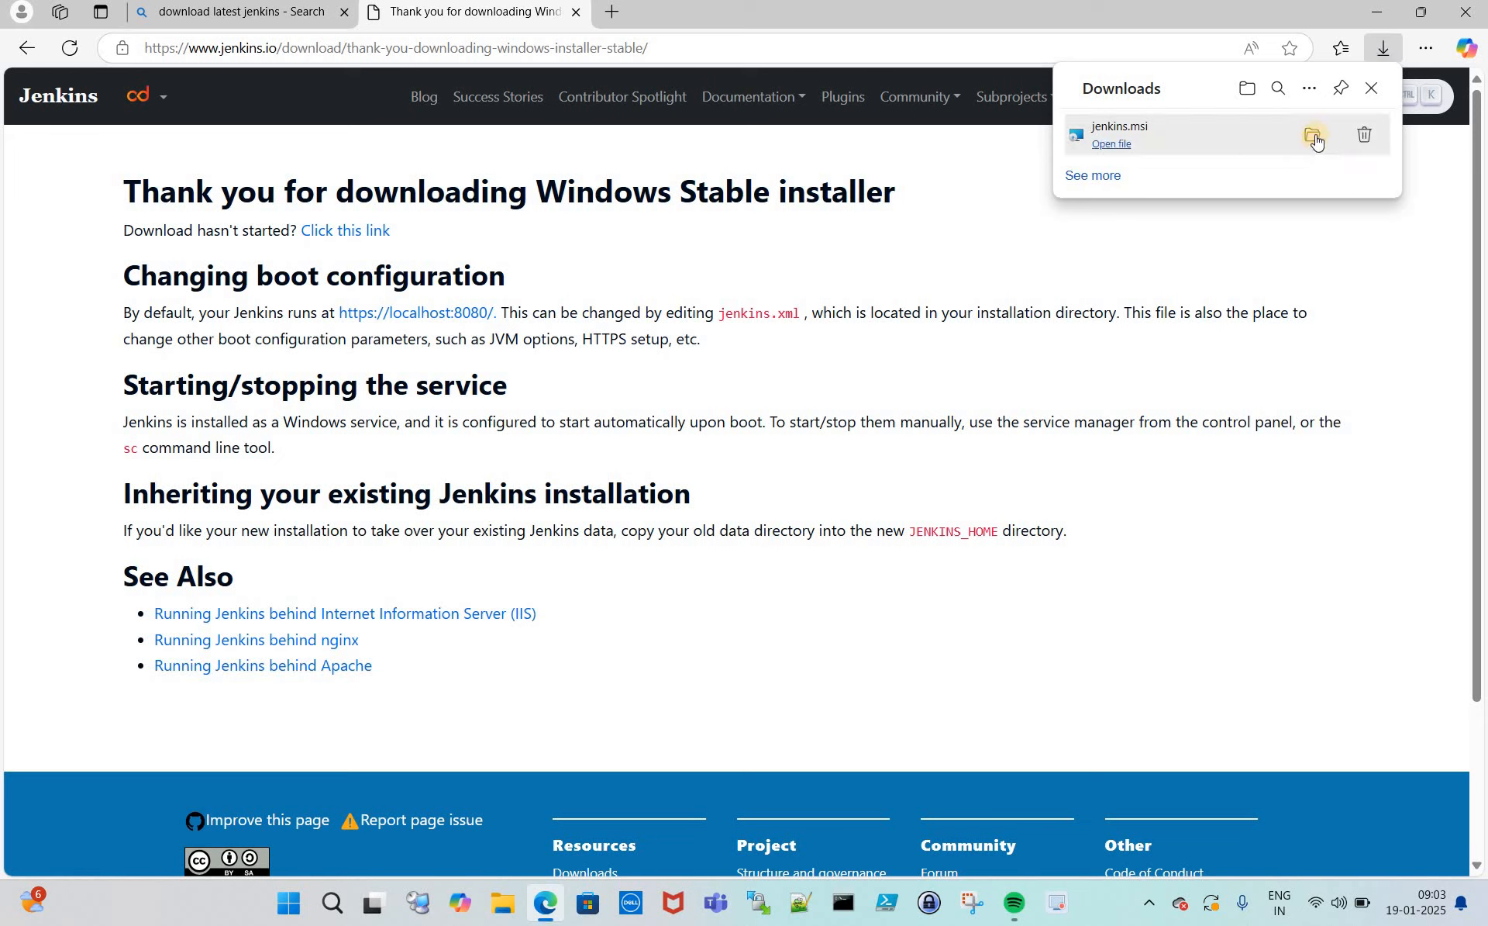
- Reveal the downloaded jenkins.msi in the Downloads folder in File Explorer
{"action": "left_click", "coordinate": [1315, 138]}
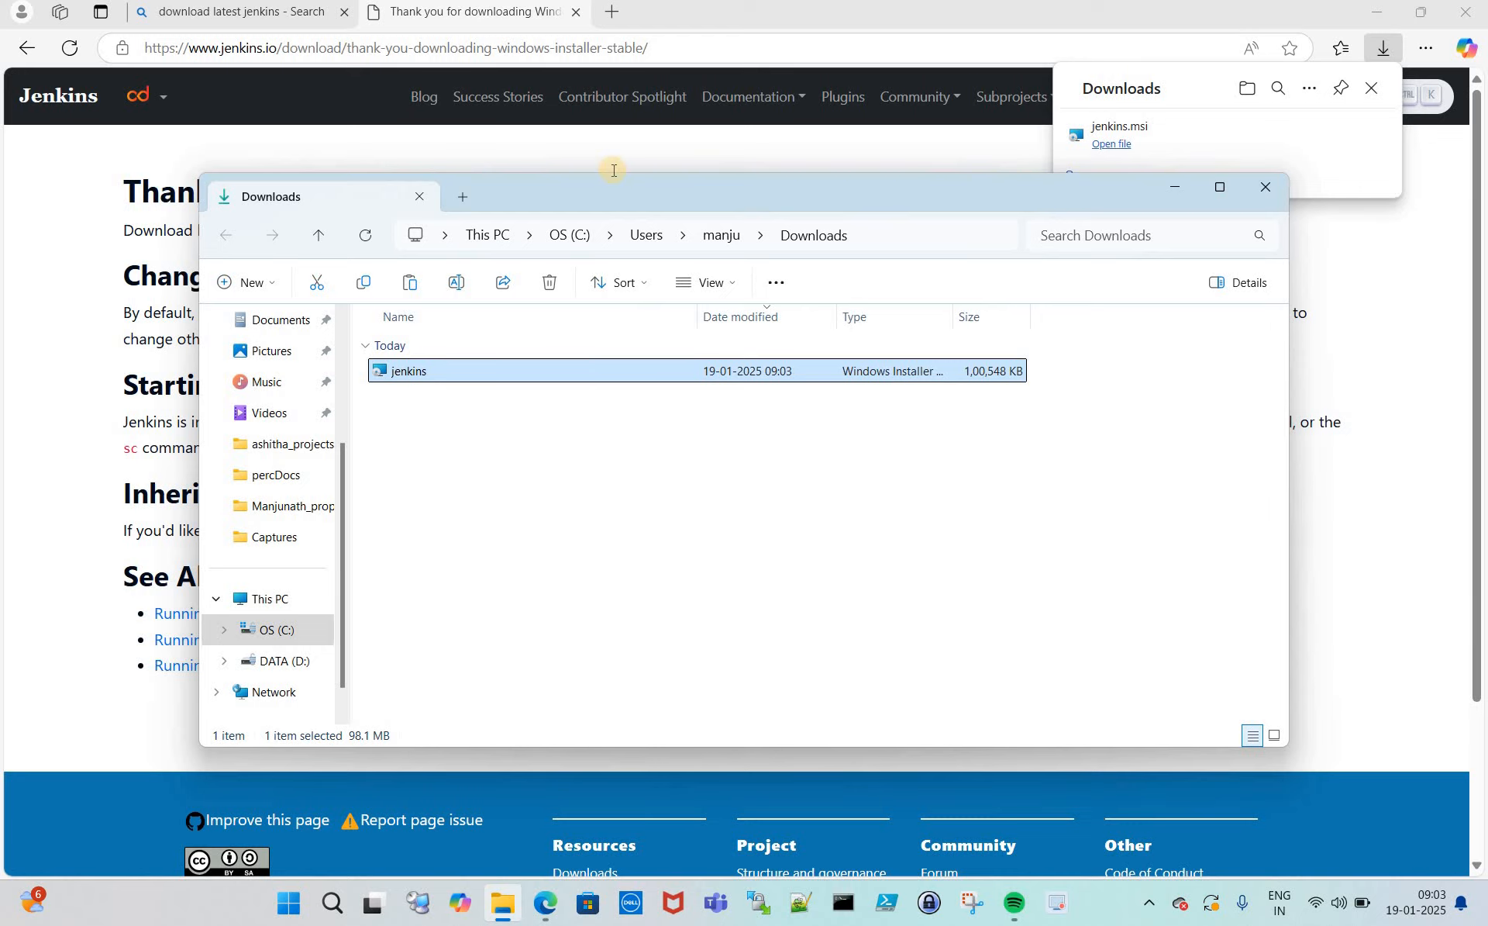
- In a new tab, search 'java 21 download windows' and open Oracle's Java Downloads page
{"action": "left_click", "coordinate": [620, 28]}
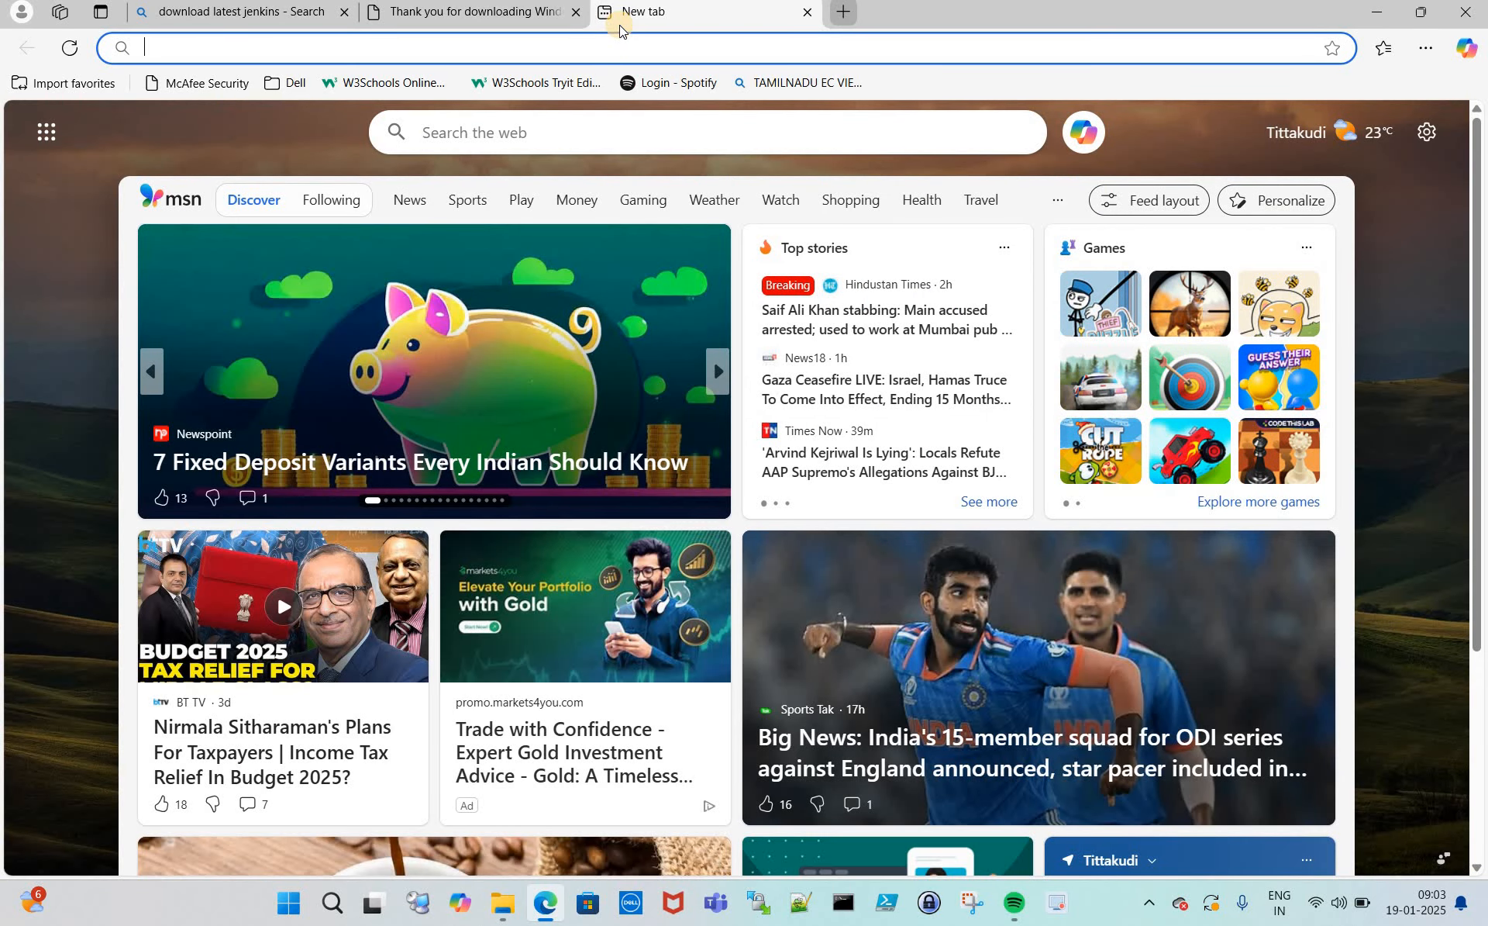
{"action": "type", "text": "java"}
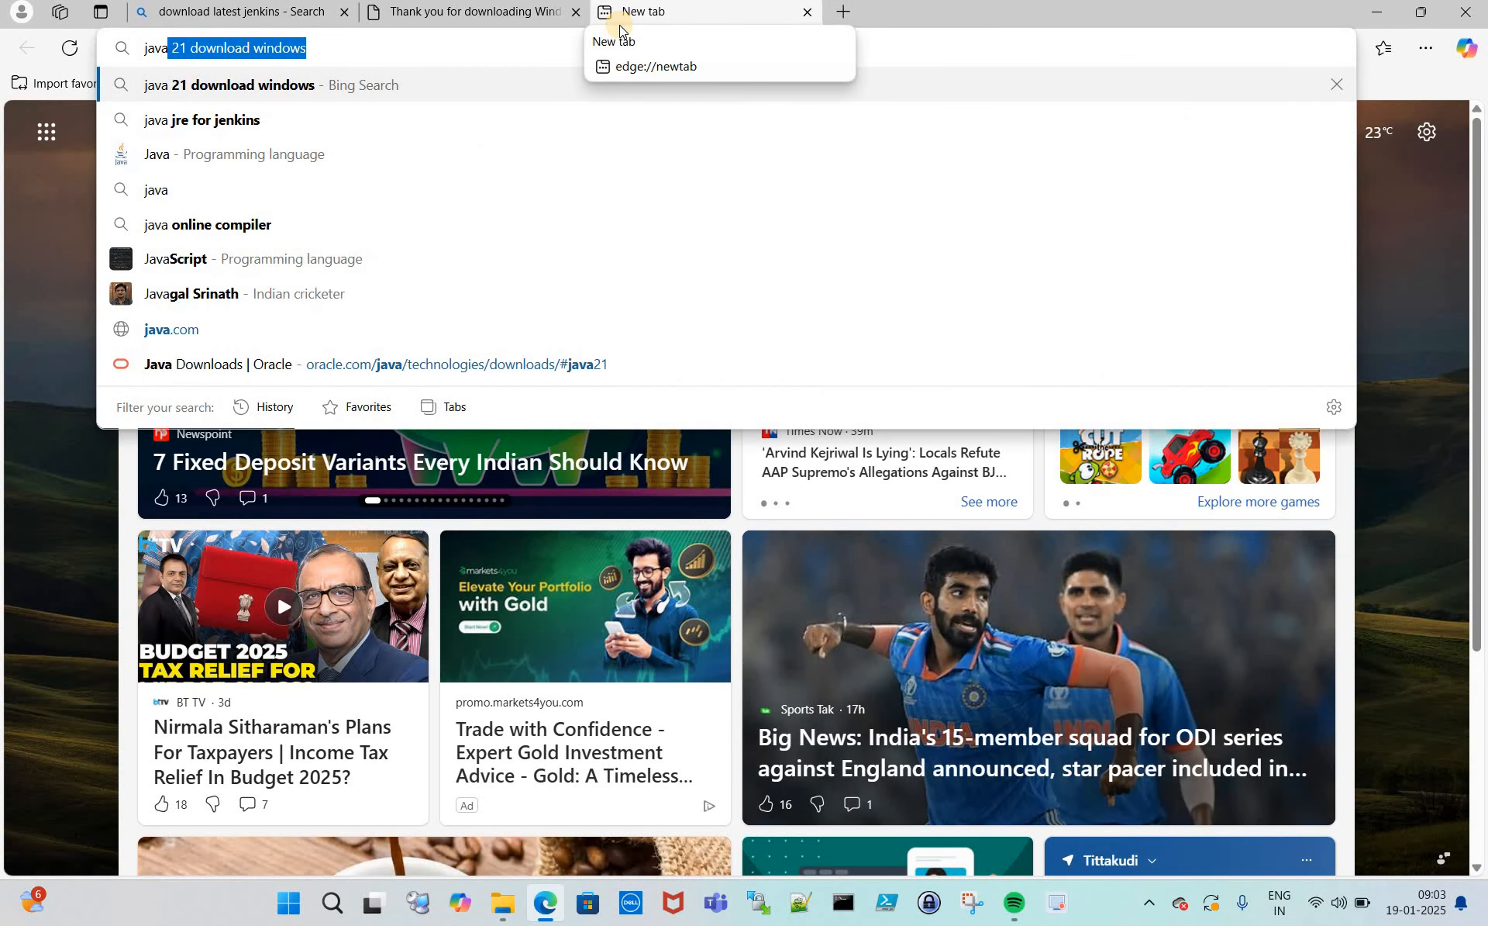
{"action": "key", "text": "Return"}
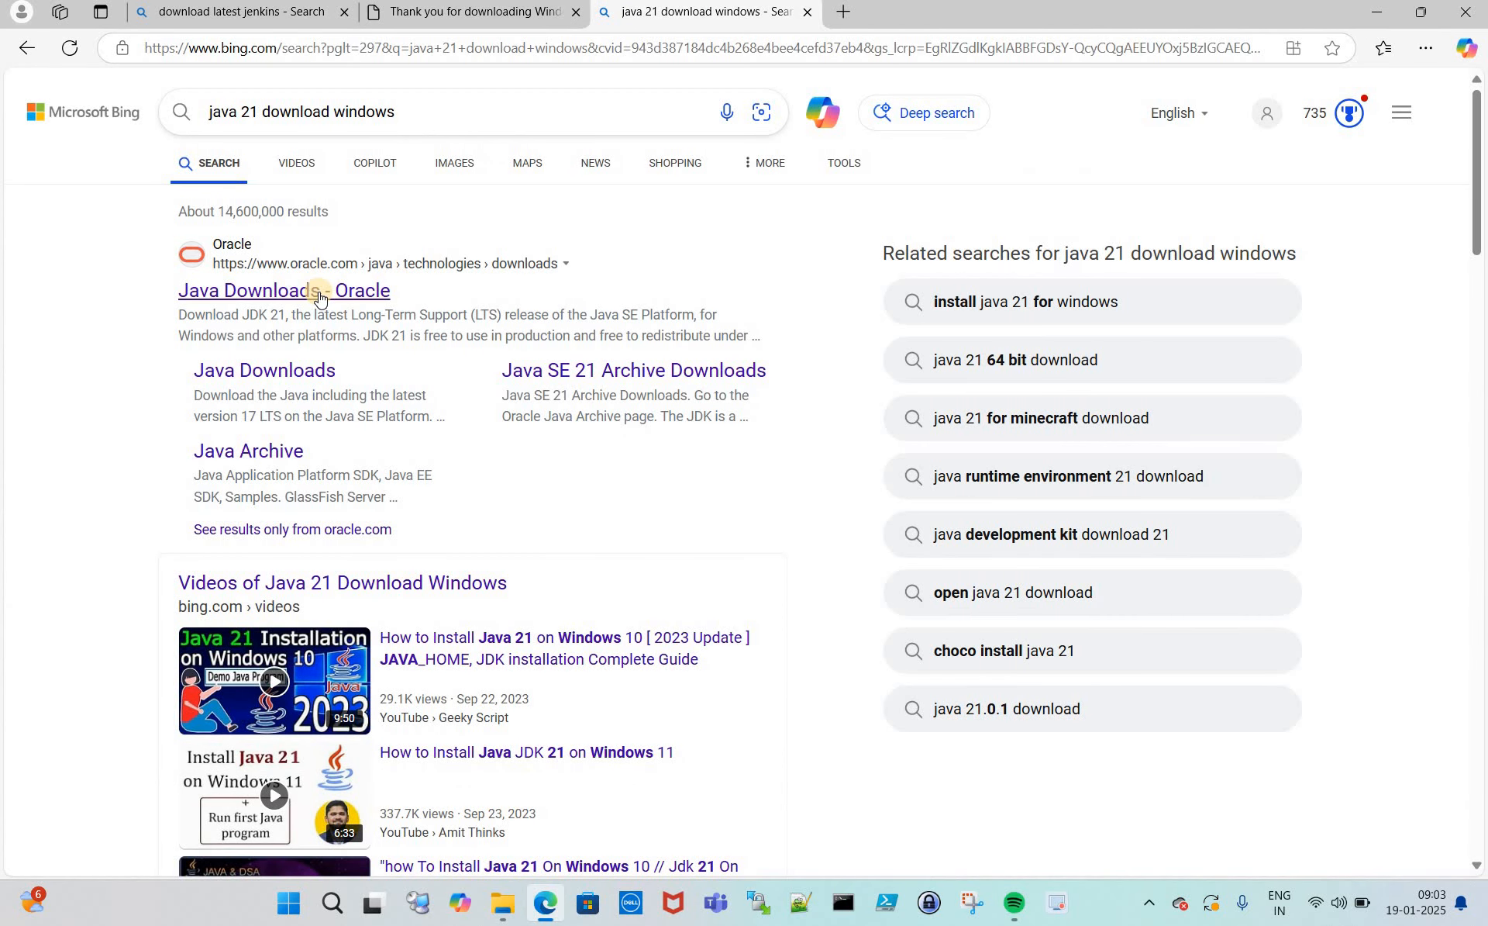
{"action": "left_click", "coordinate": [319, 292]}
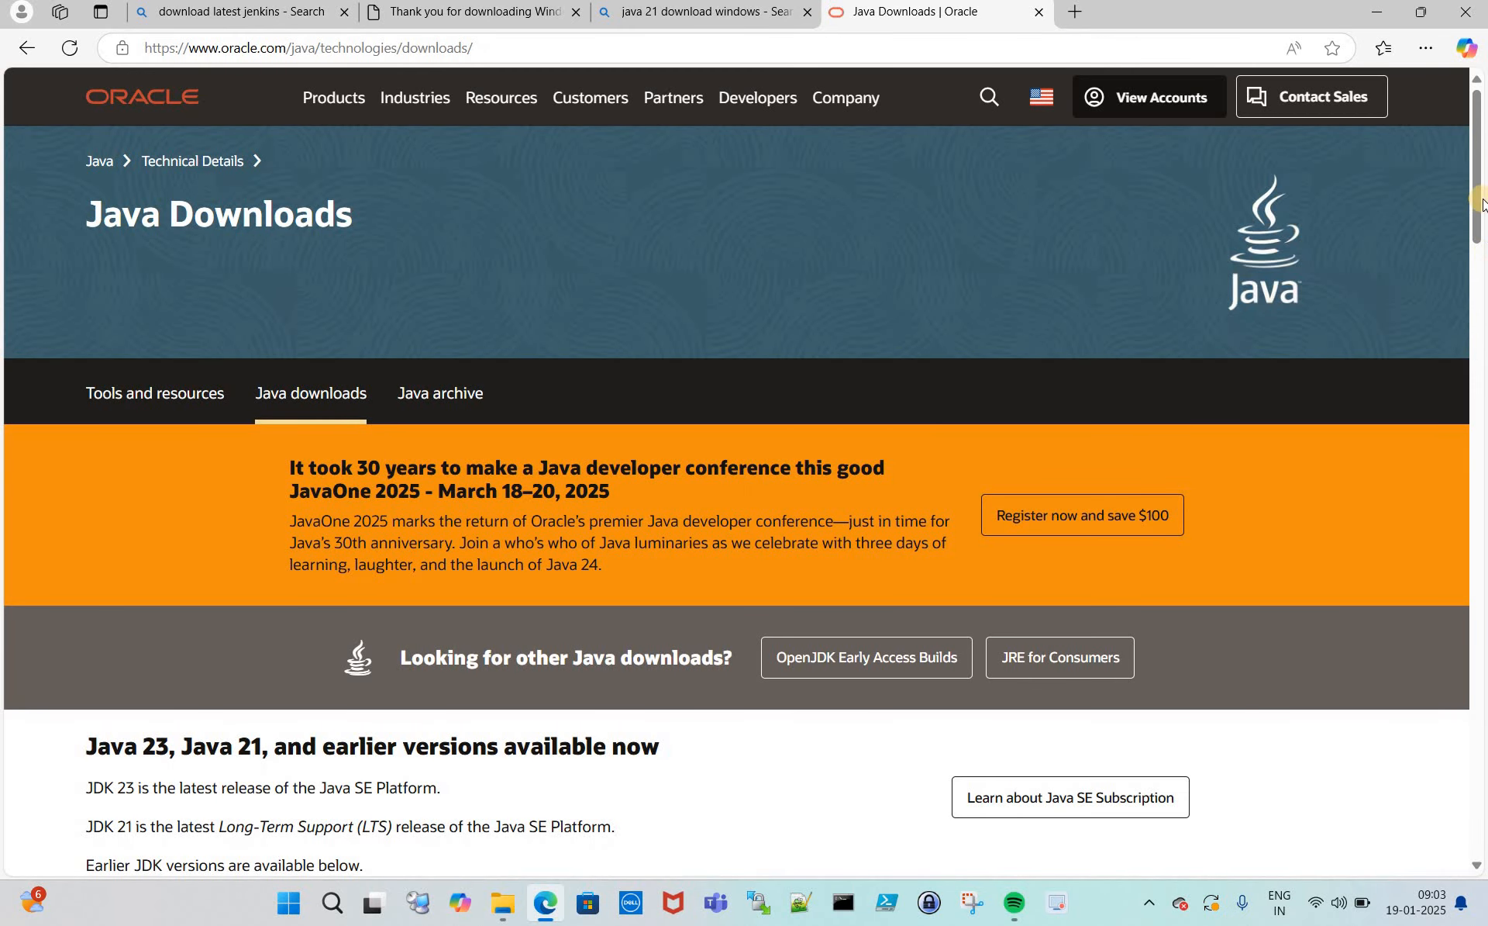
{"action": "scroll", "coordinate": [515, 547], "scroll_direction": "down", "scroll_amount": 5}
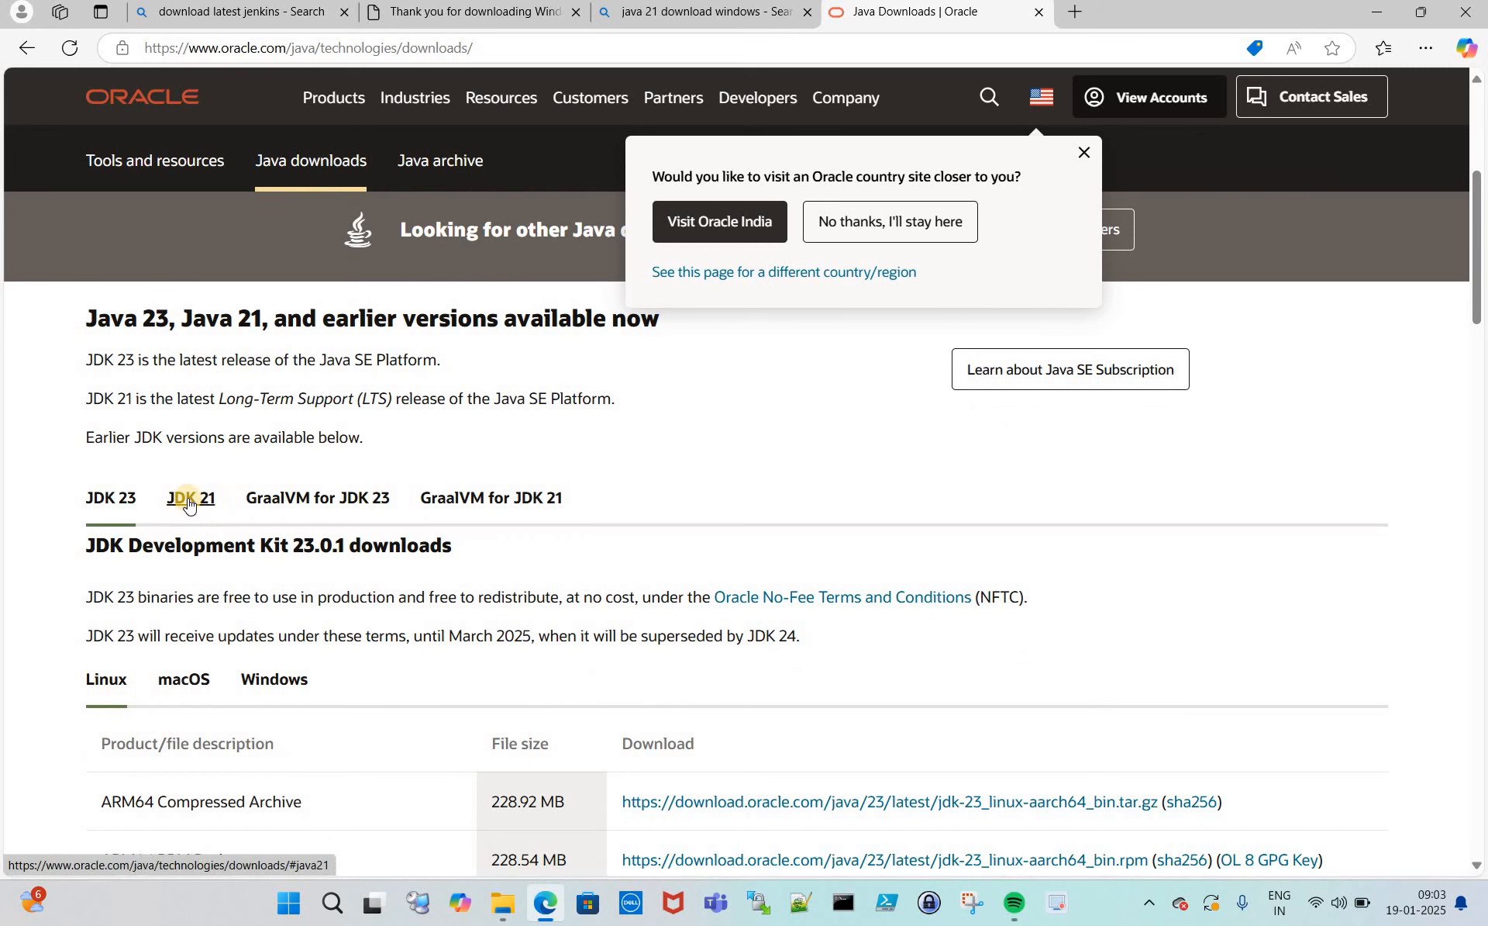
- Download jdk-21_windows-x64_bin.msi via the x64 MSI Installer link under JDK 21 > Windows
{"action": "left_click", "coordinate": [188, 500]}
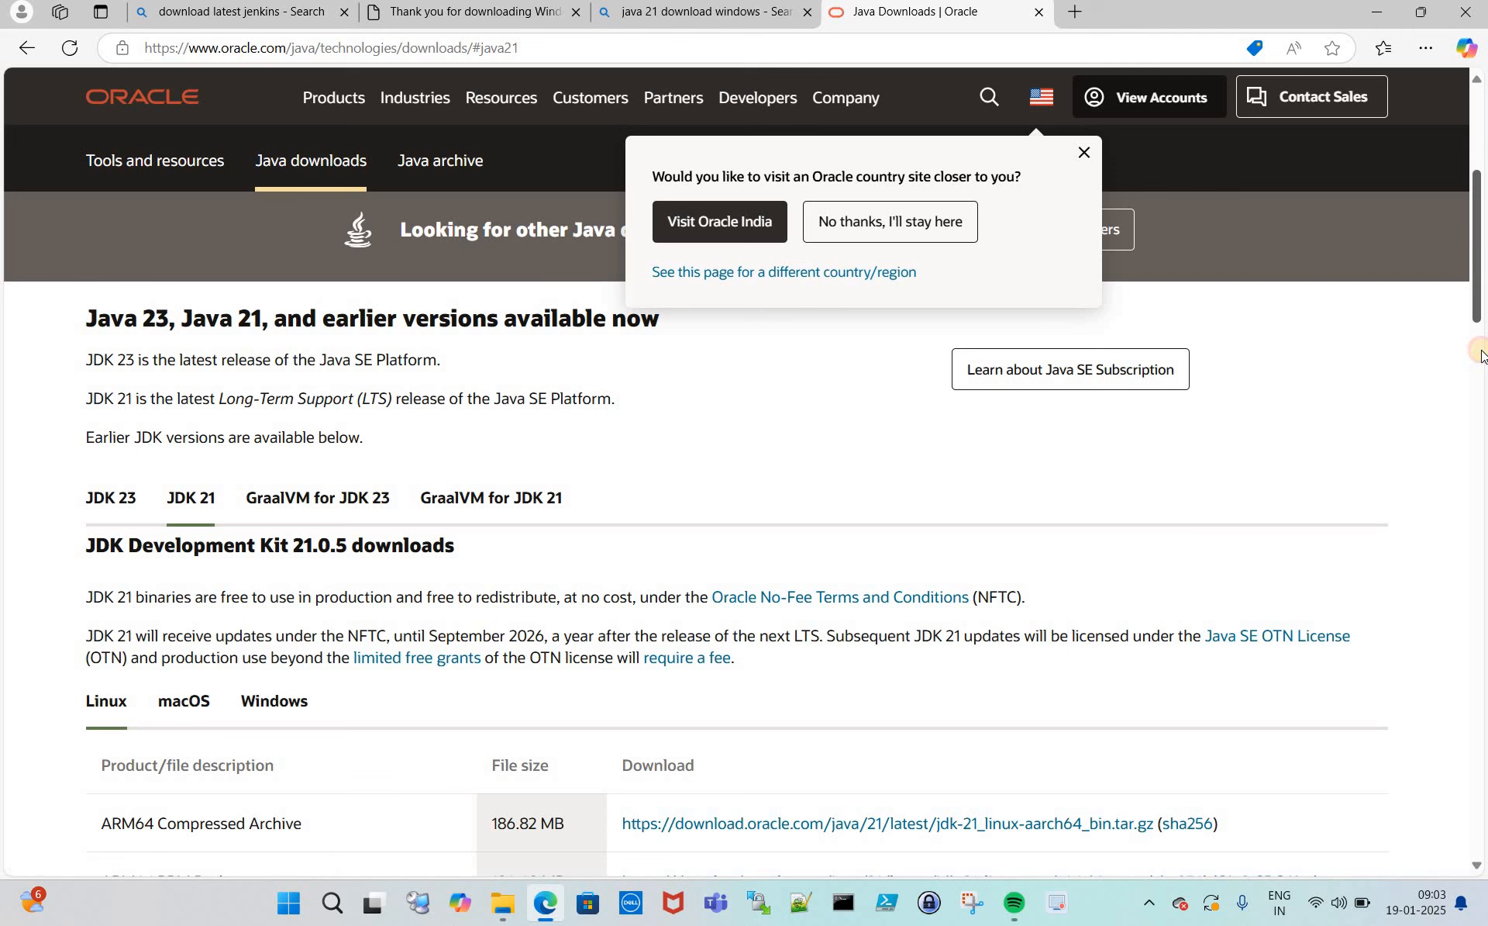
{"action": "scroll", "coordinate": [471, 467], "scroll_direction": "down", "scroll_amount": 3}
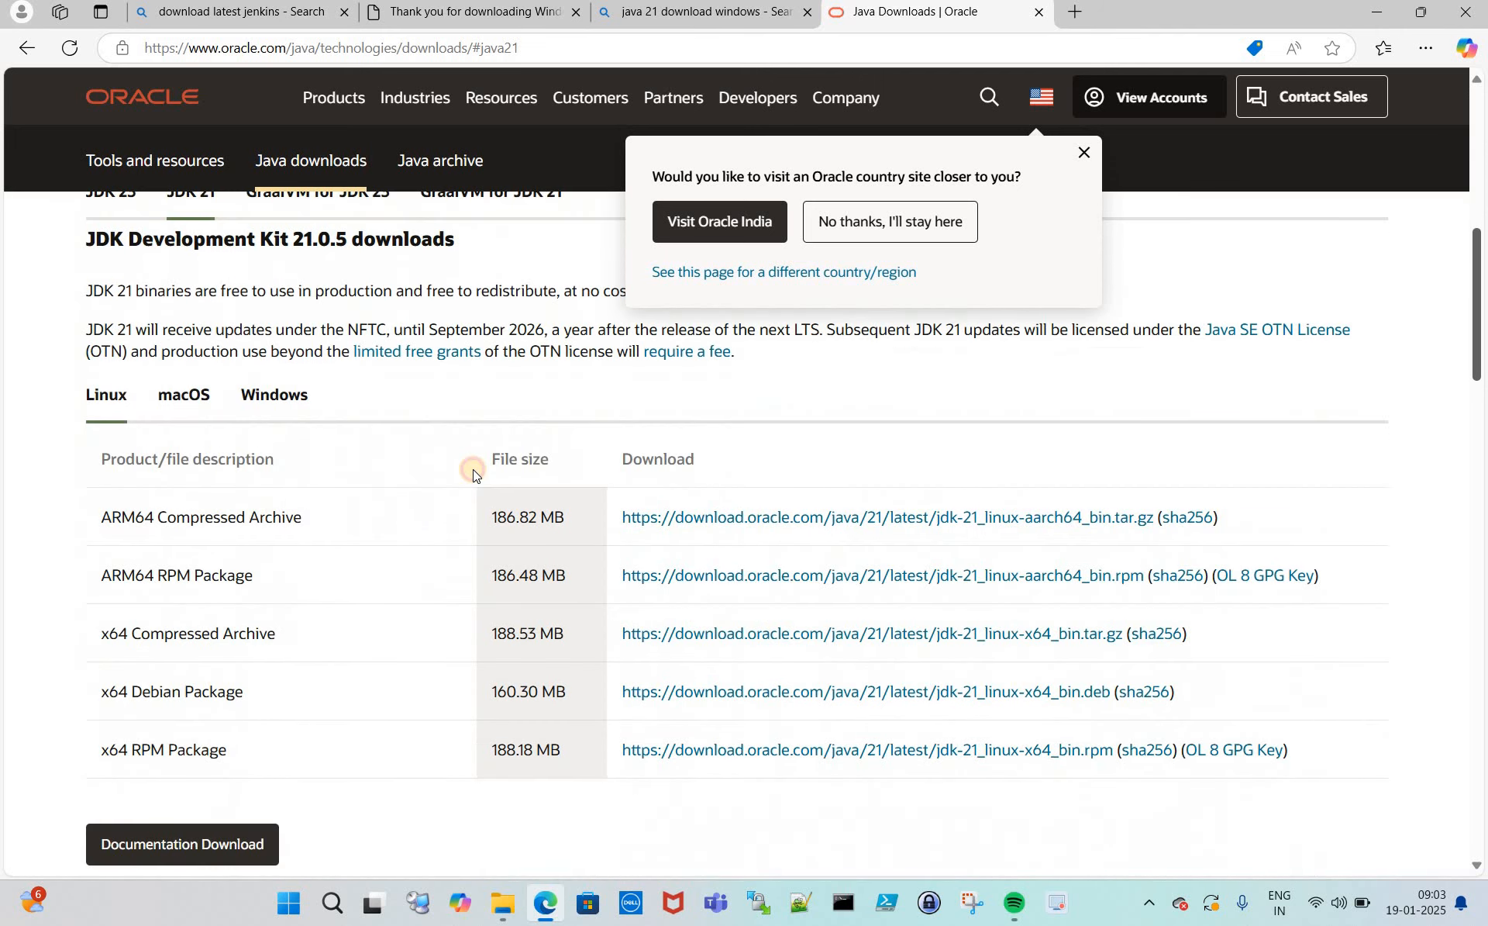
{"action": "left_click", "coordinate": [288, 398]}
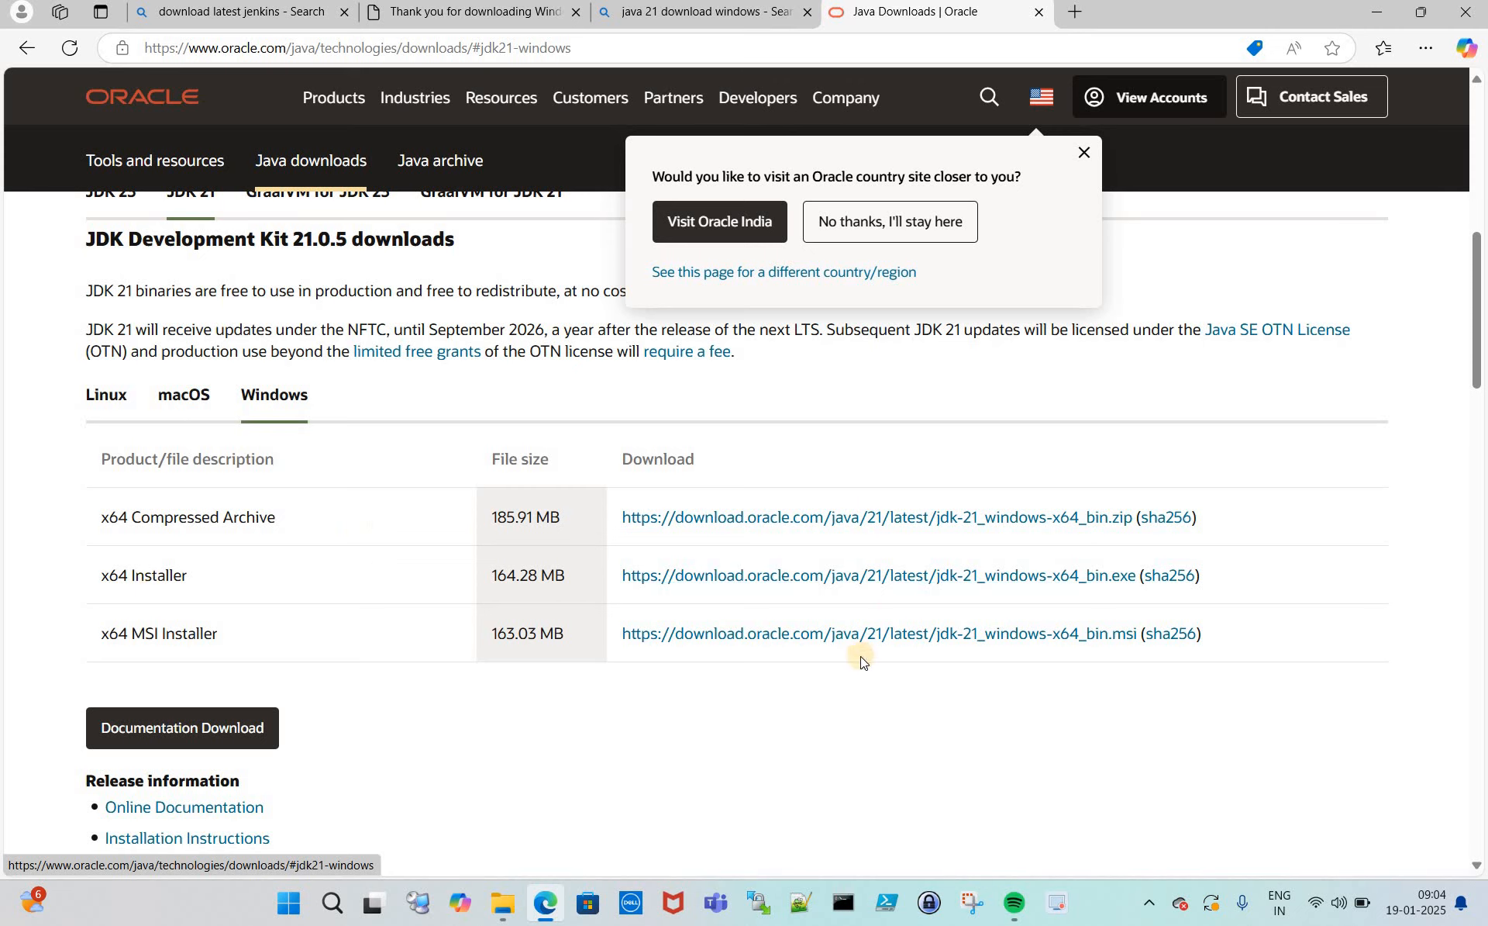
{"action": "left_click", "coordinate": [806, 640]}
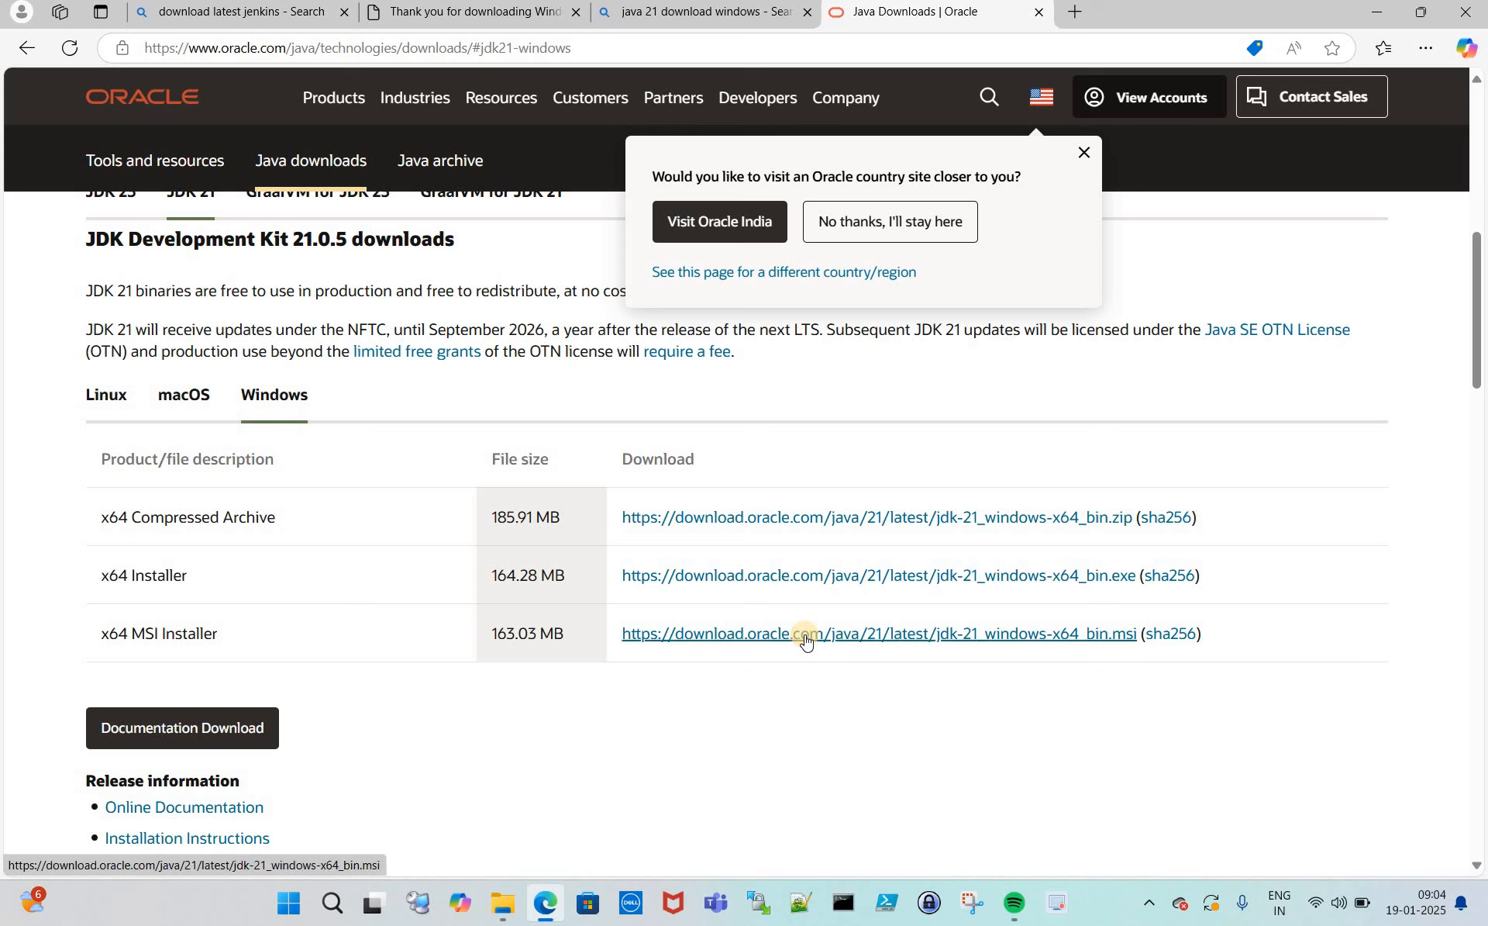
{"action": "left_click", "coordinate": [806, 639]}
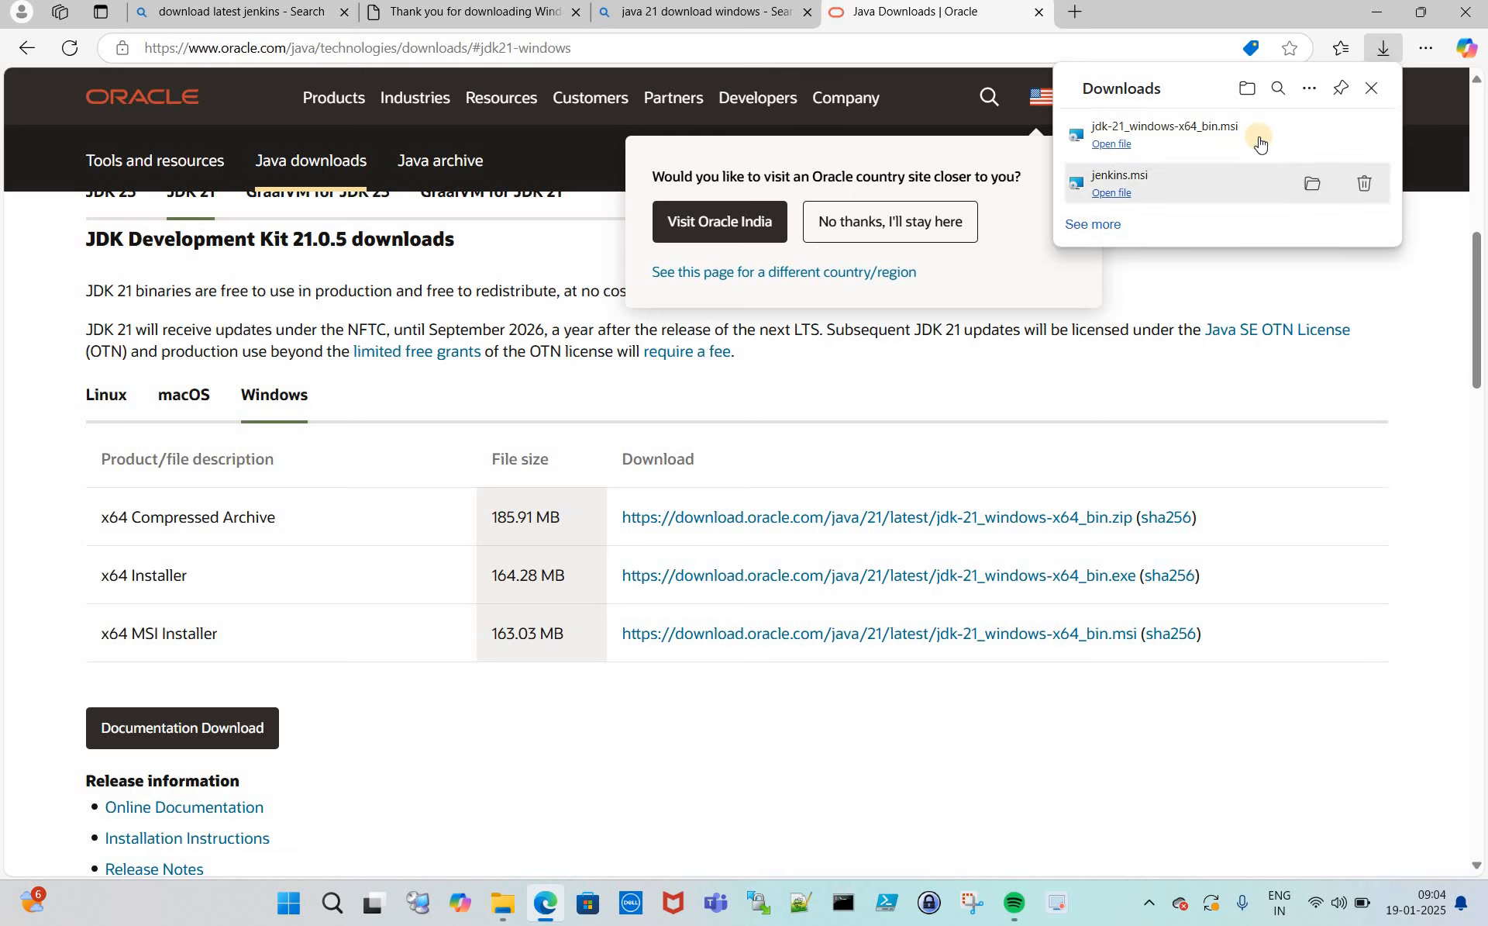
- Launch jdk-21_windows-x64_bin from Downloads and advance to the C:\Program Files\Java\jdk-21\ destination page
{"action": "mouse_move", "coordinate": [1263, 142]}
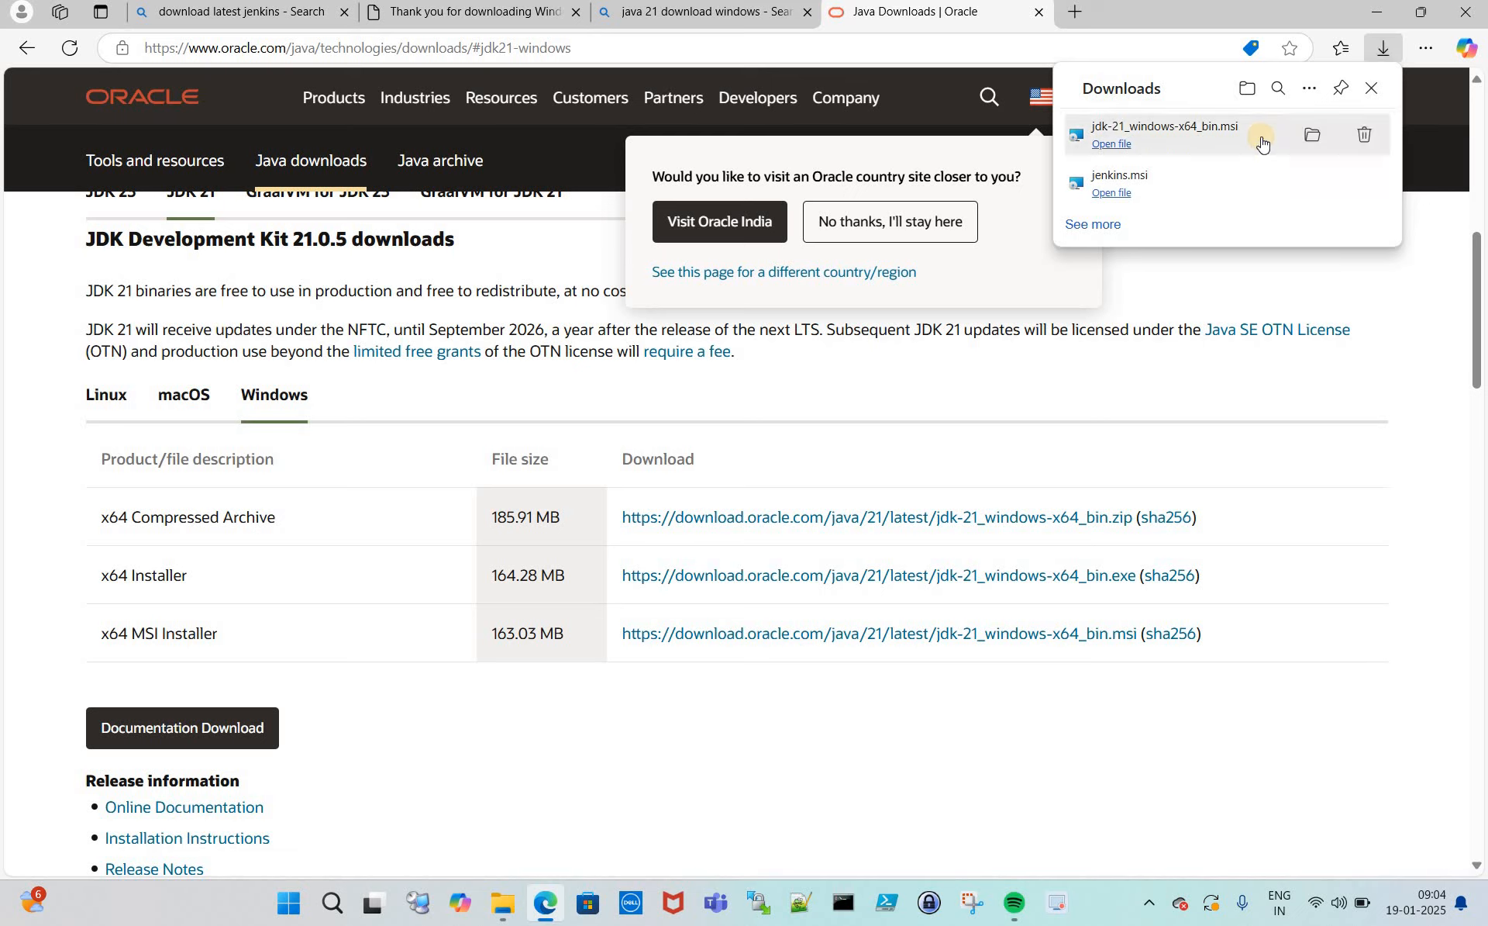
{"action": "left_click", "coordinate": [1312, 138]}
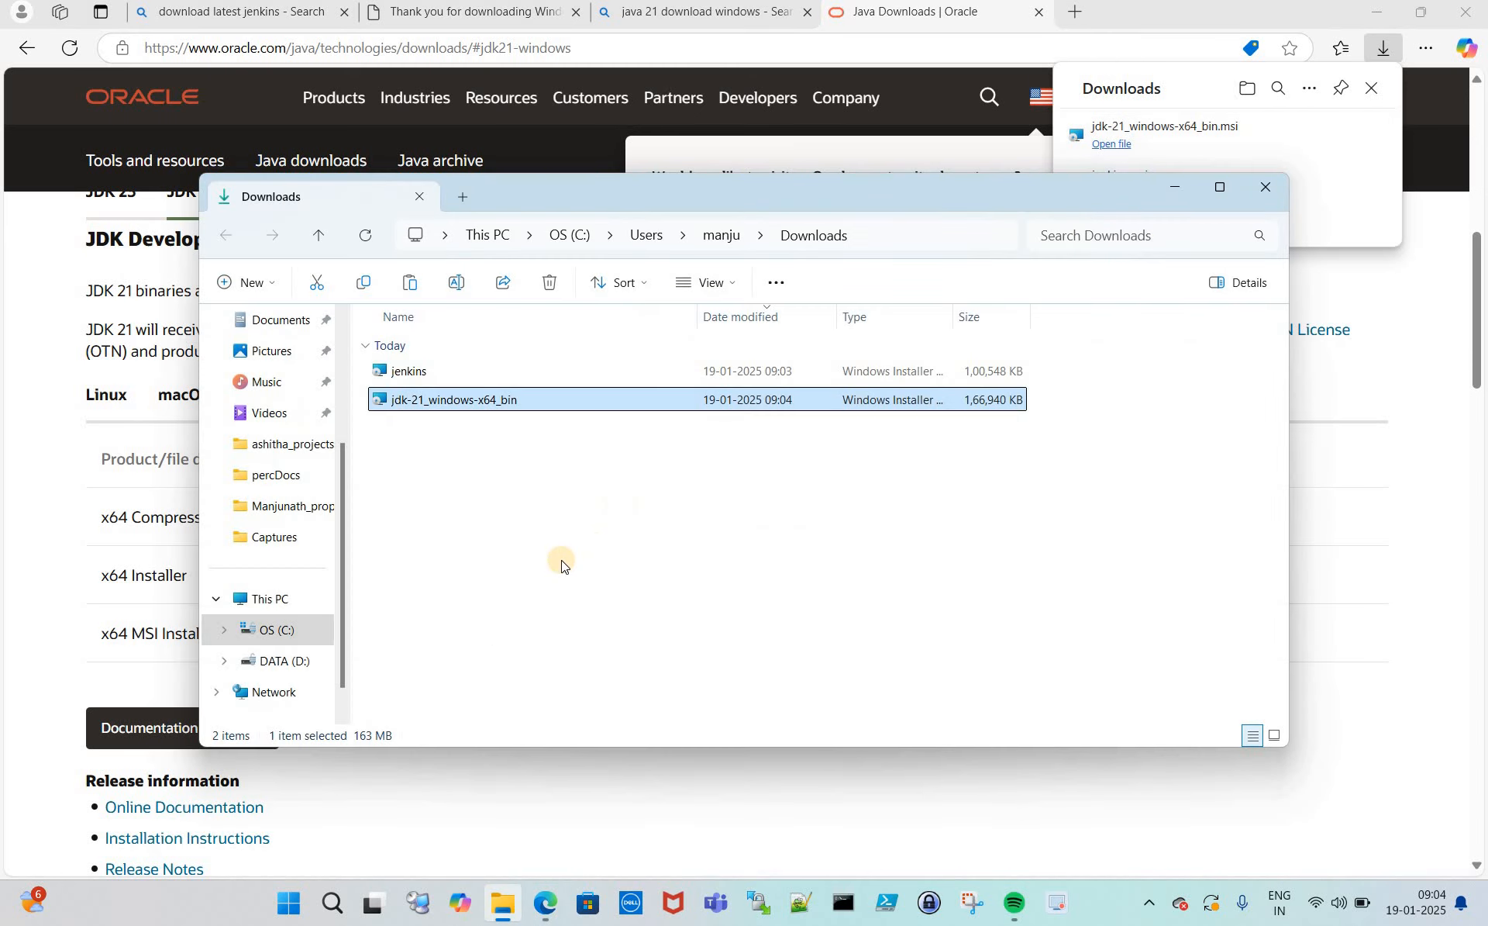
{"action": "left_click", "coordinate": [525, 521]}
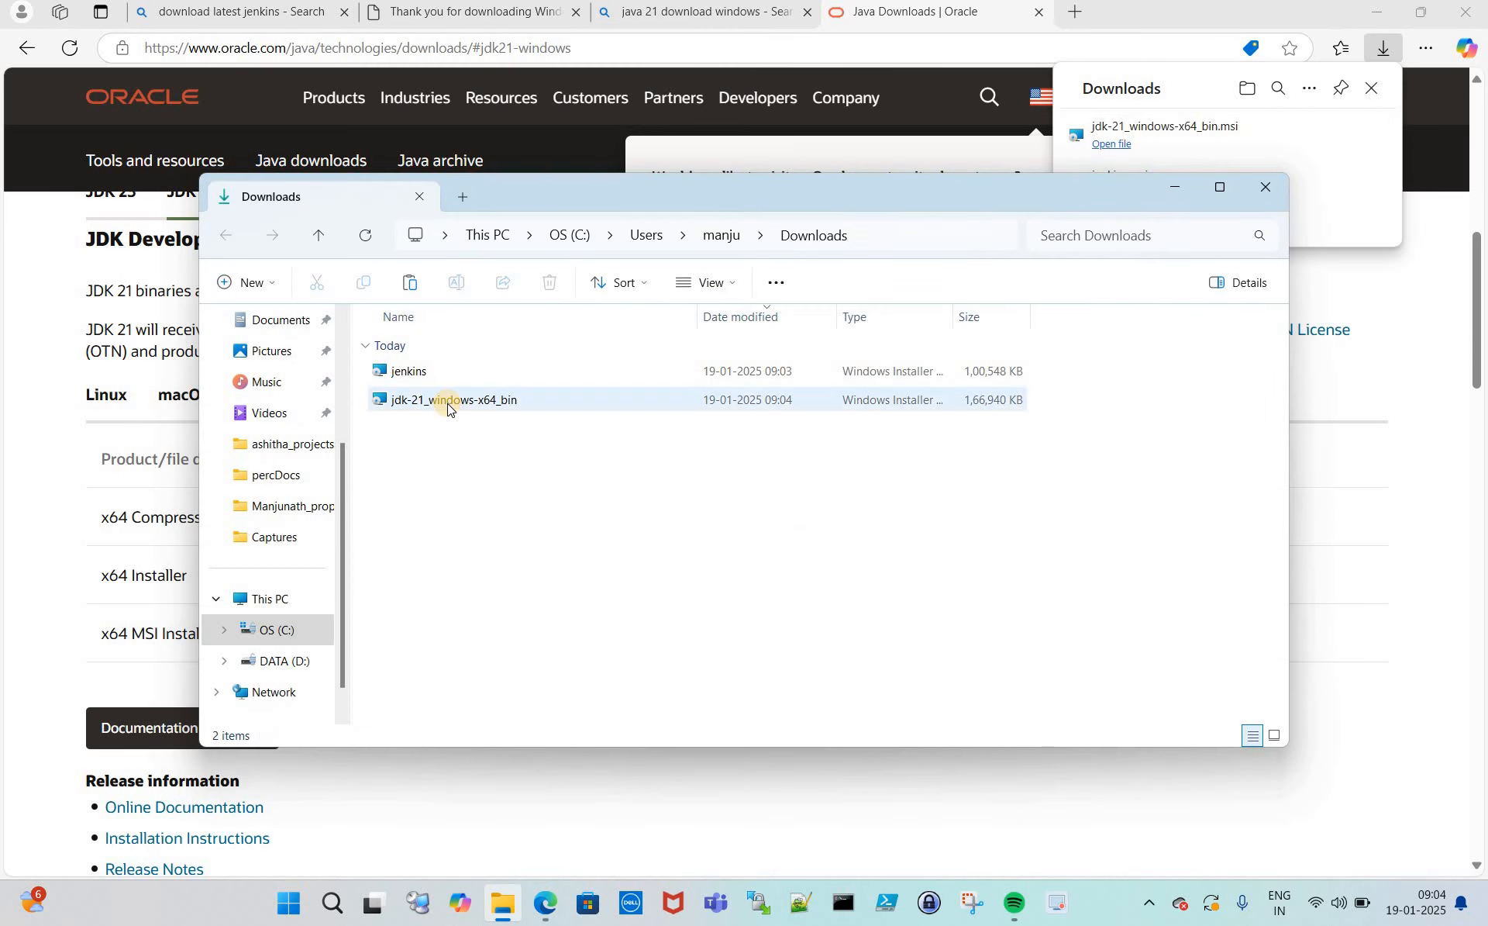
{"action": "double_click", "coordinate": [448, 400]}
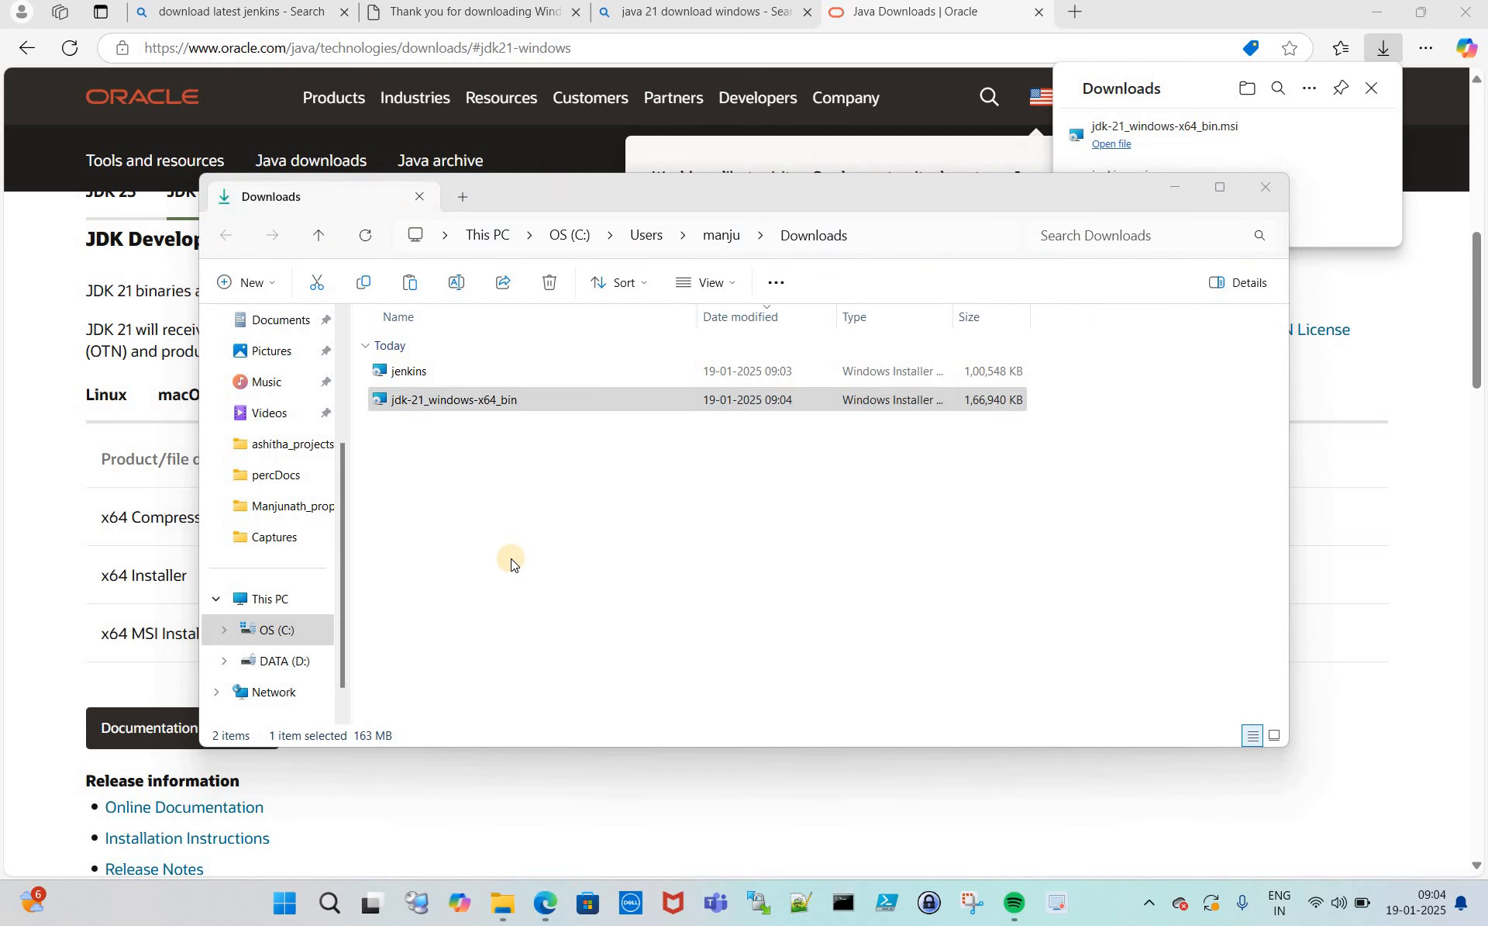
{"action": "left_click", "coordinate": [834, 627]}
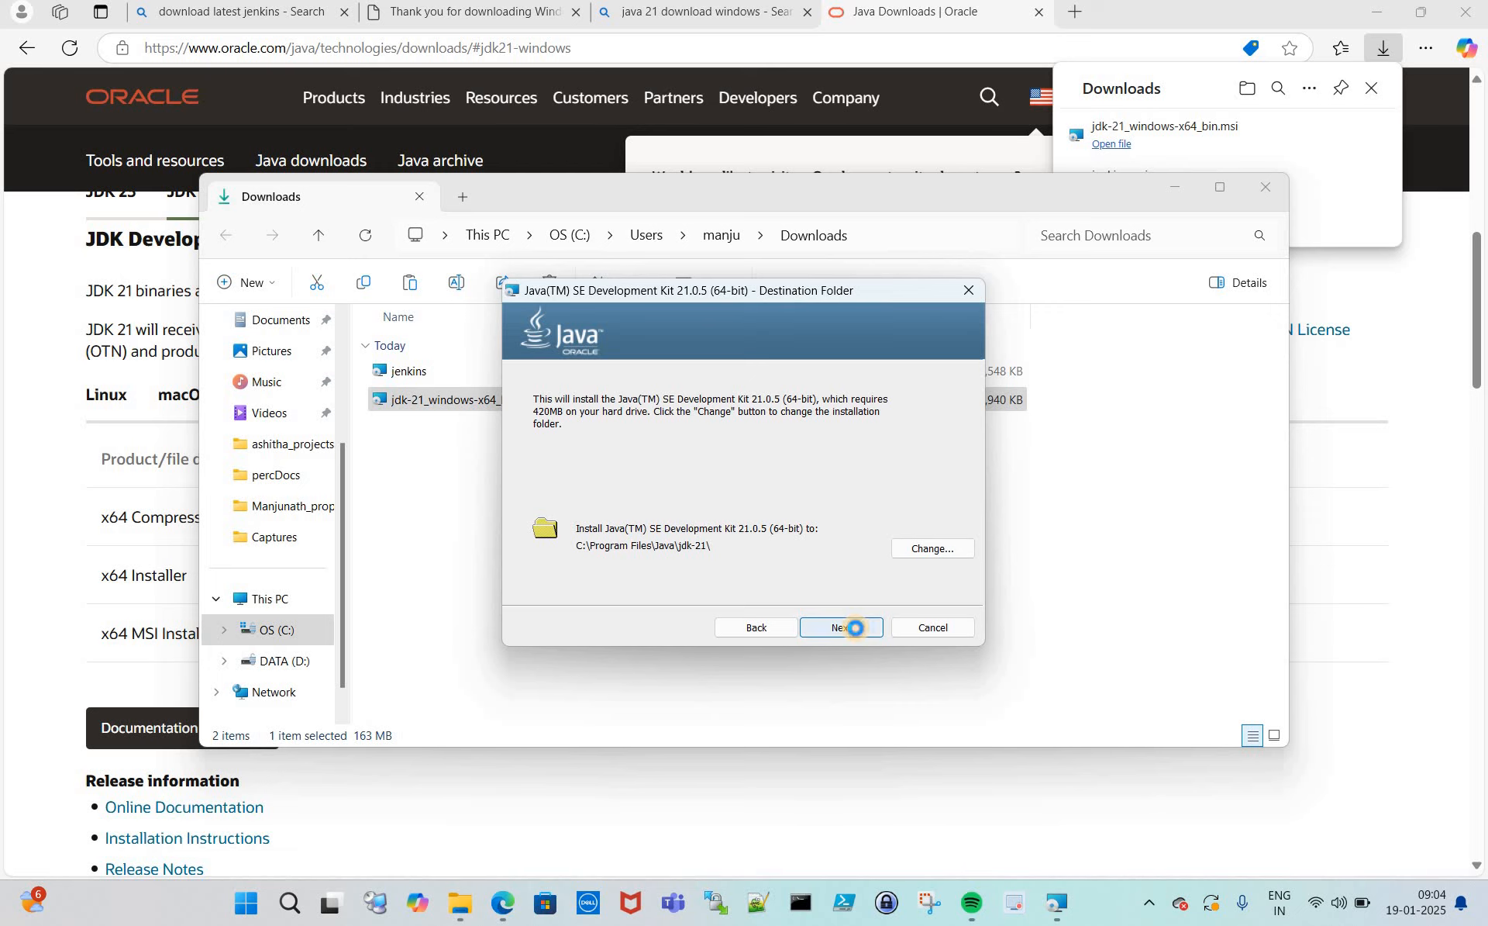
- Install JDK 21.0.5 into the default folder and close the installer after it succeeds
{"action": "left_click", "coordinate": [856, 629]}
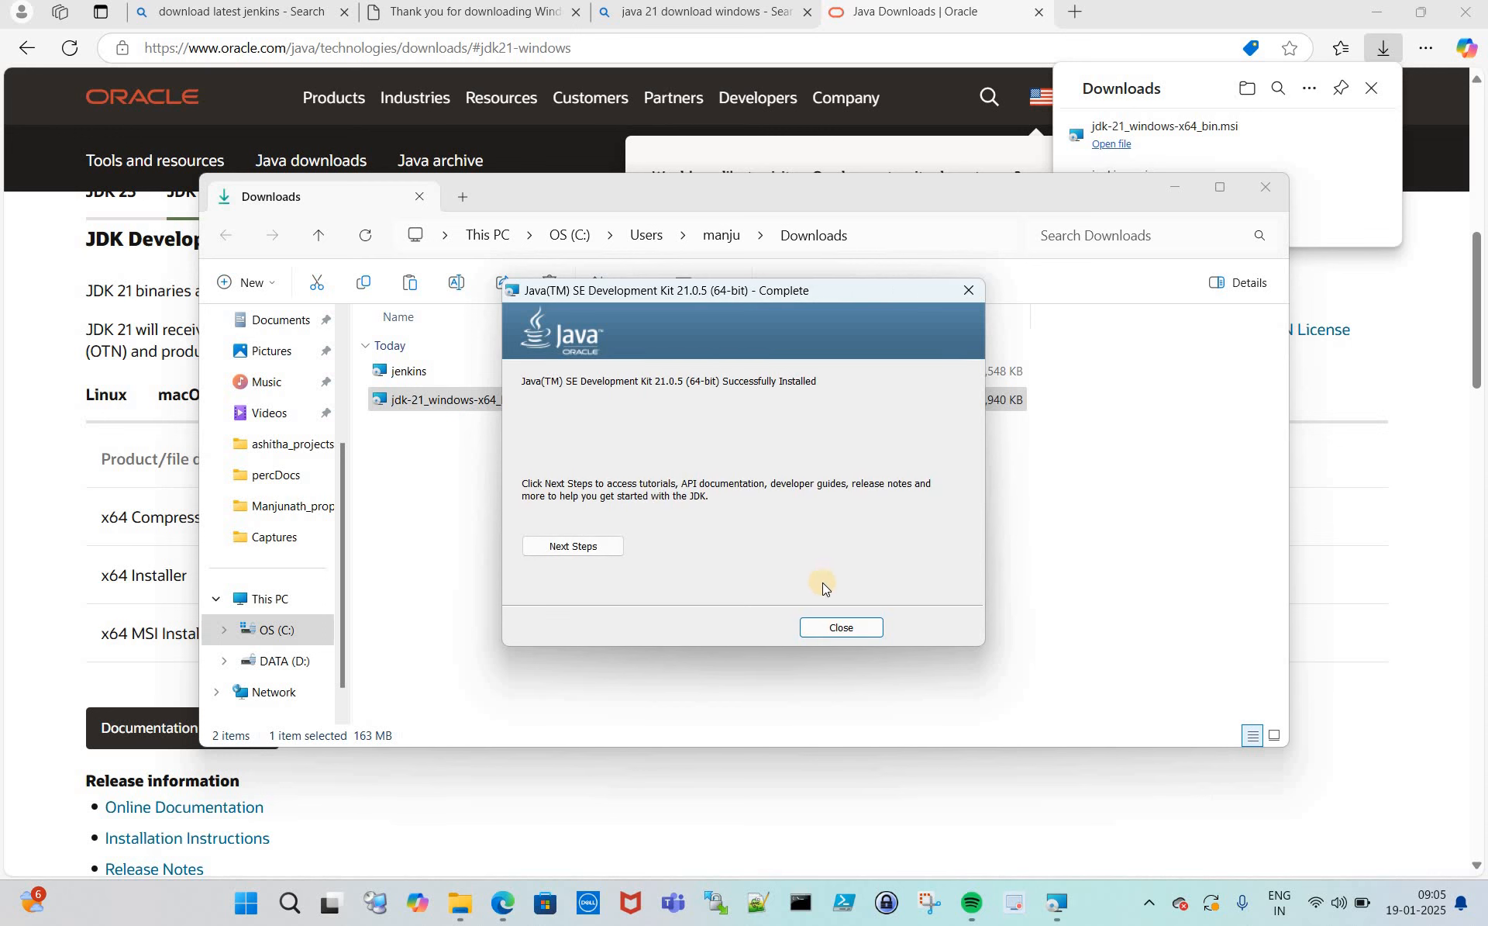
{"action": "left_click", "coordinate": [841, 629]}
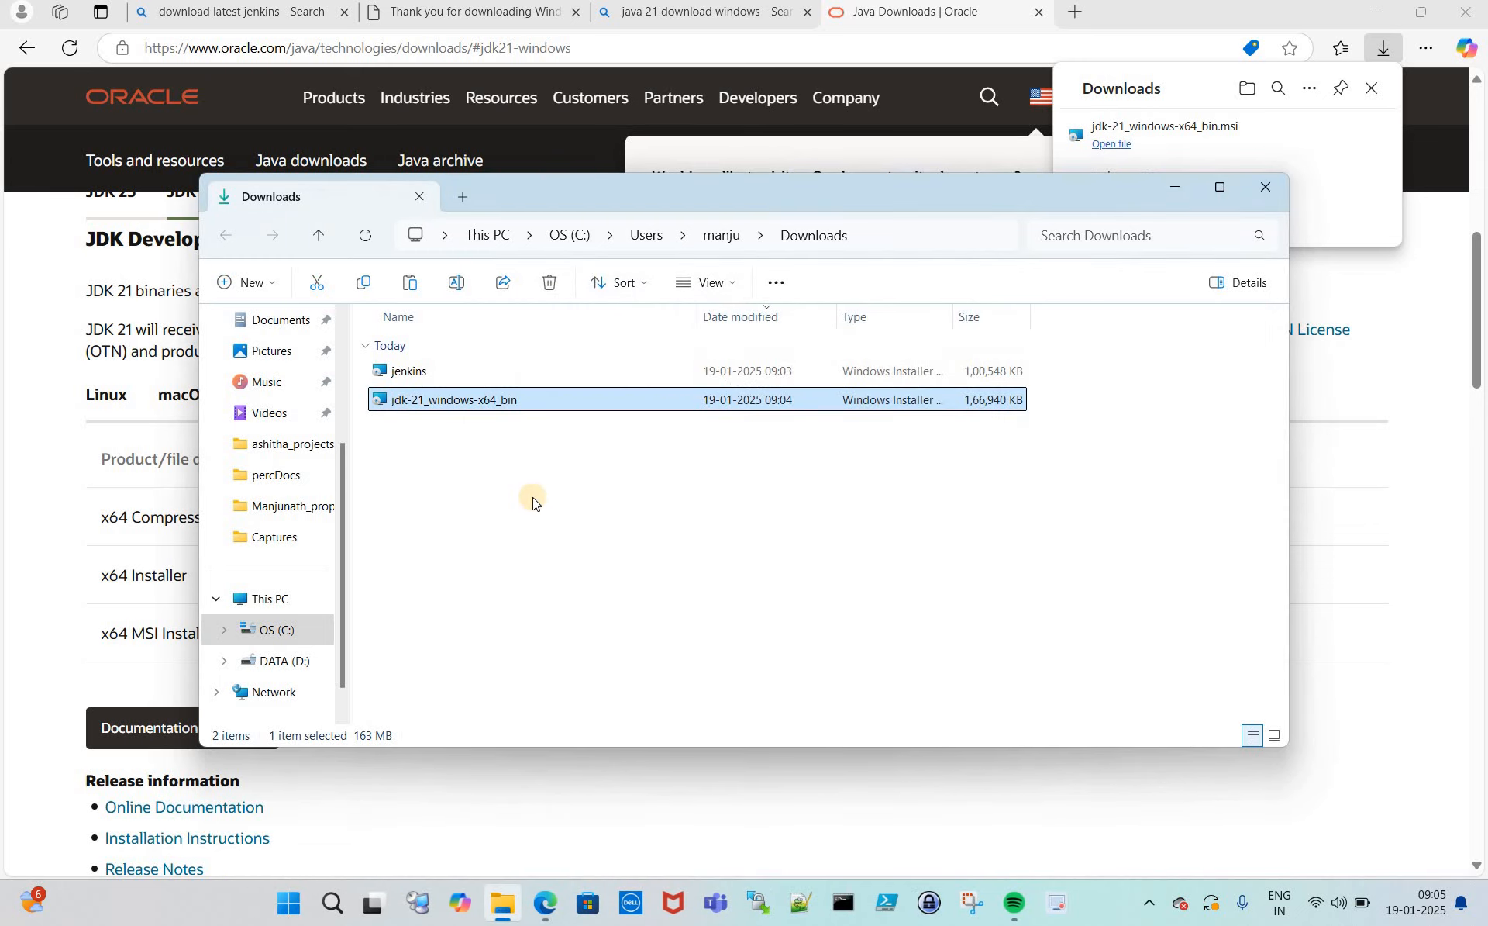
- Launch the jenkins.msi installer and keep C:\Program Files\Jenkins\ as the install folder
{"action": "left_click", "coordinate": [498, 462]}
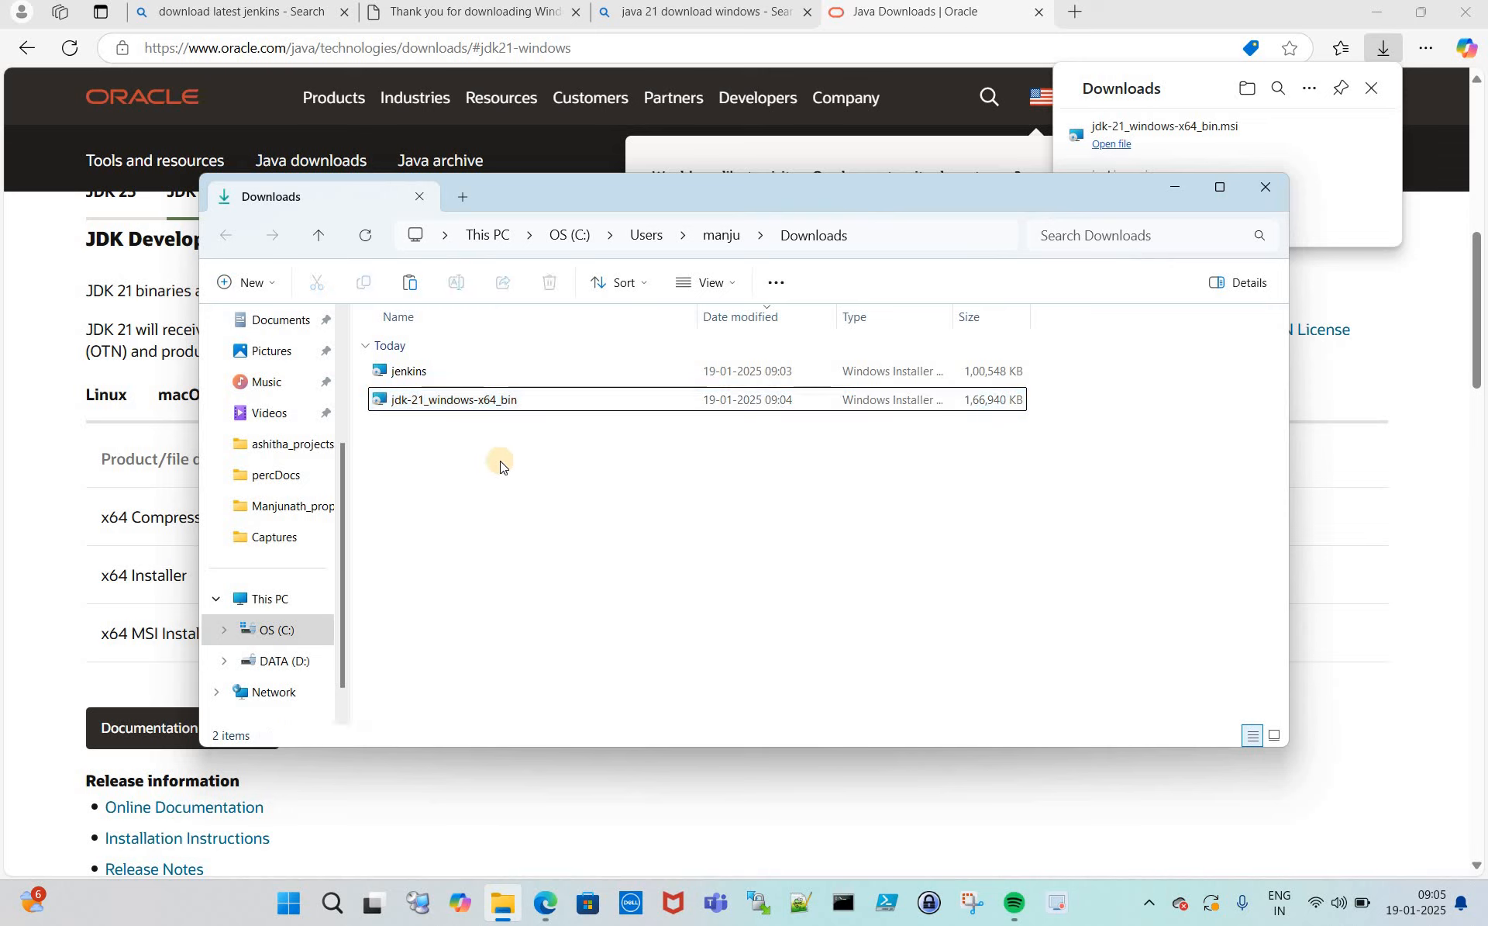
{"action": "double_click", "coordinate": [411, 376]}
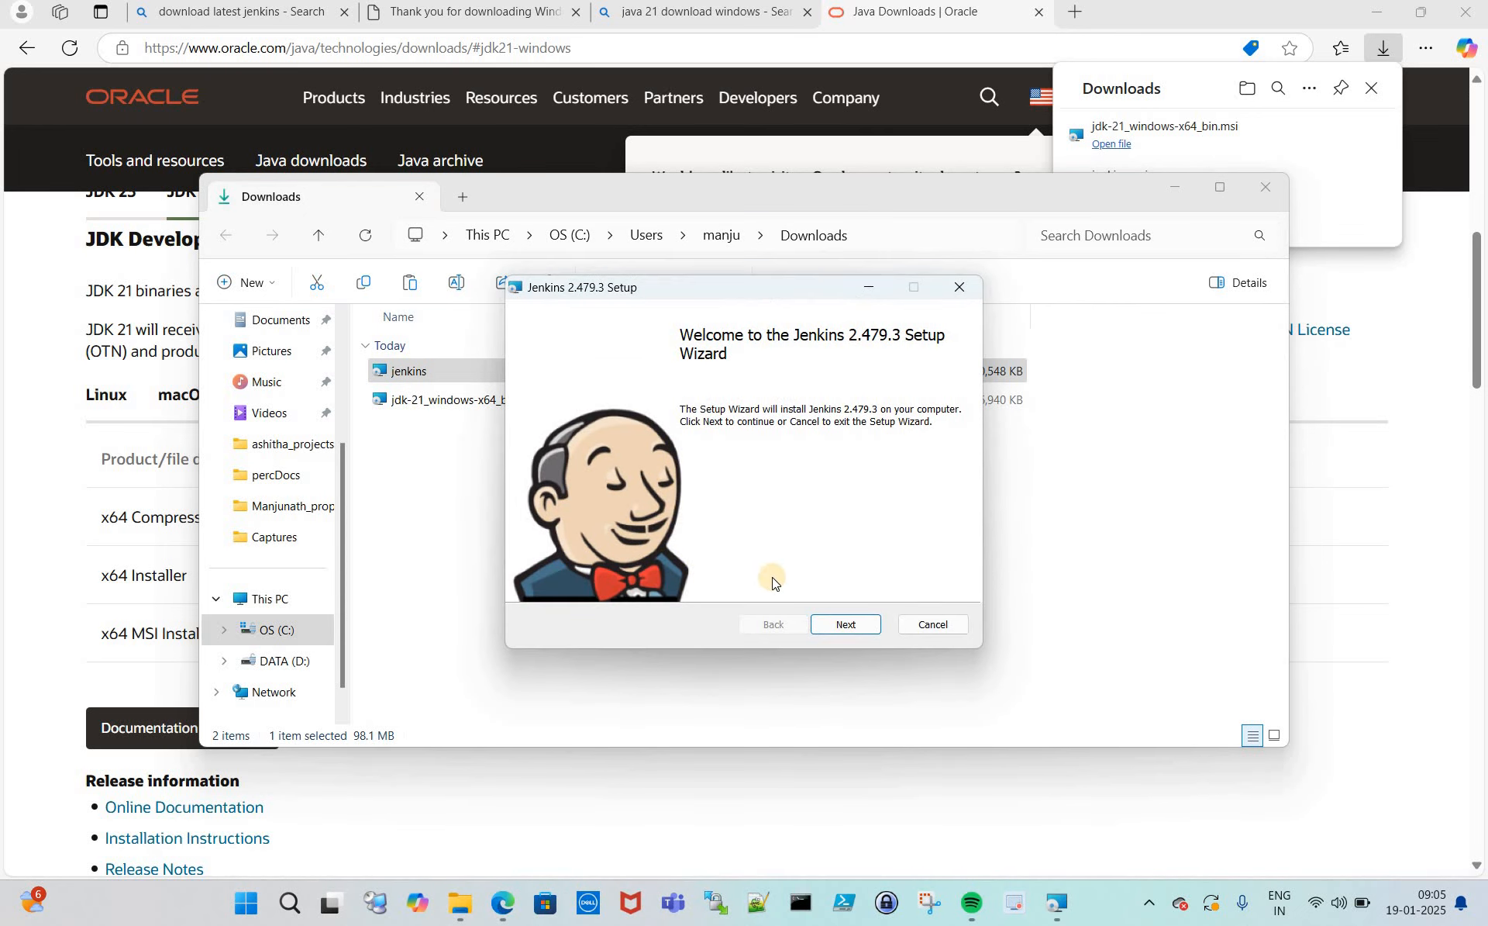
{"action": "left_click", "coordinate": [854, 629]}
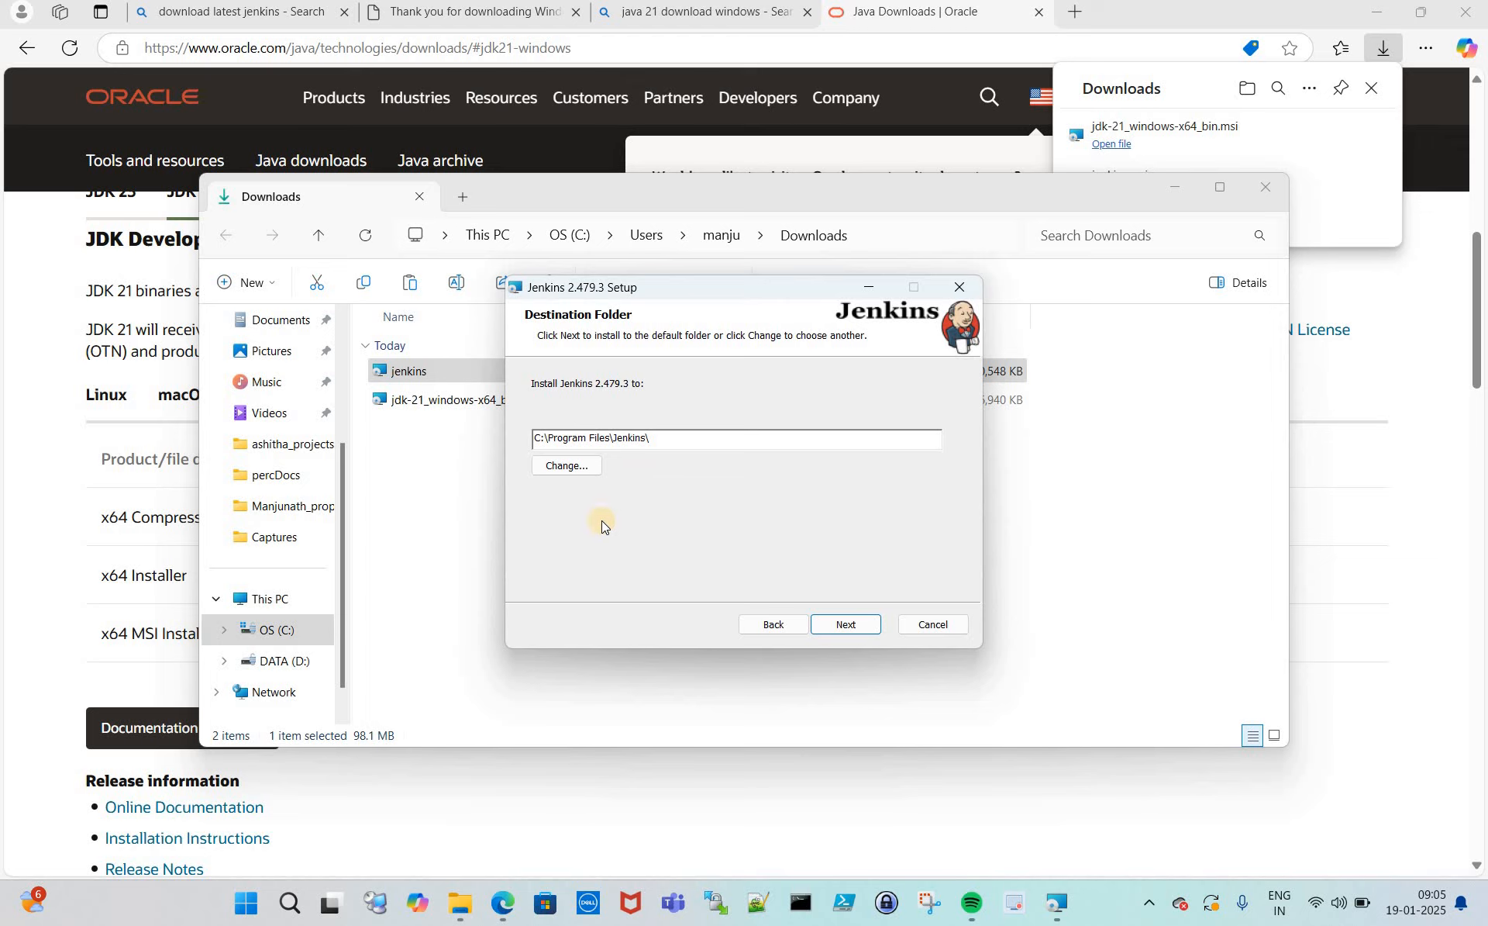
{"action": "left_click", "coordinate": [279, 628]}
{"action": "left_click", "coordinate": [550, 443]}
{"action": "left_click", "coordinate": [849, 624]}
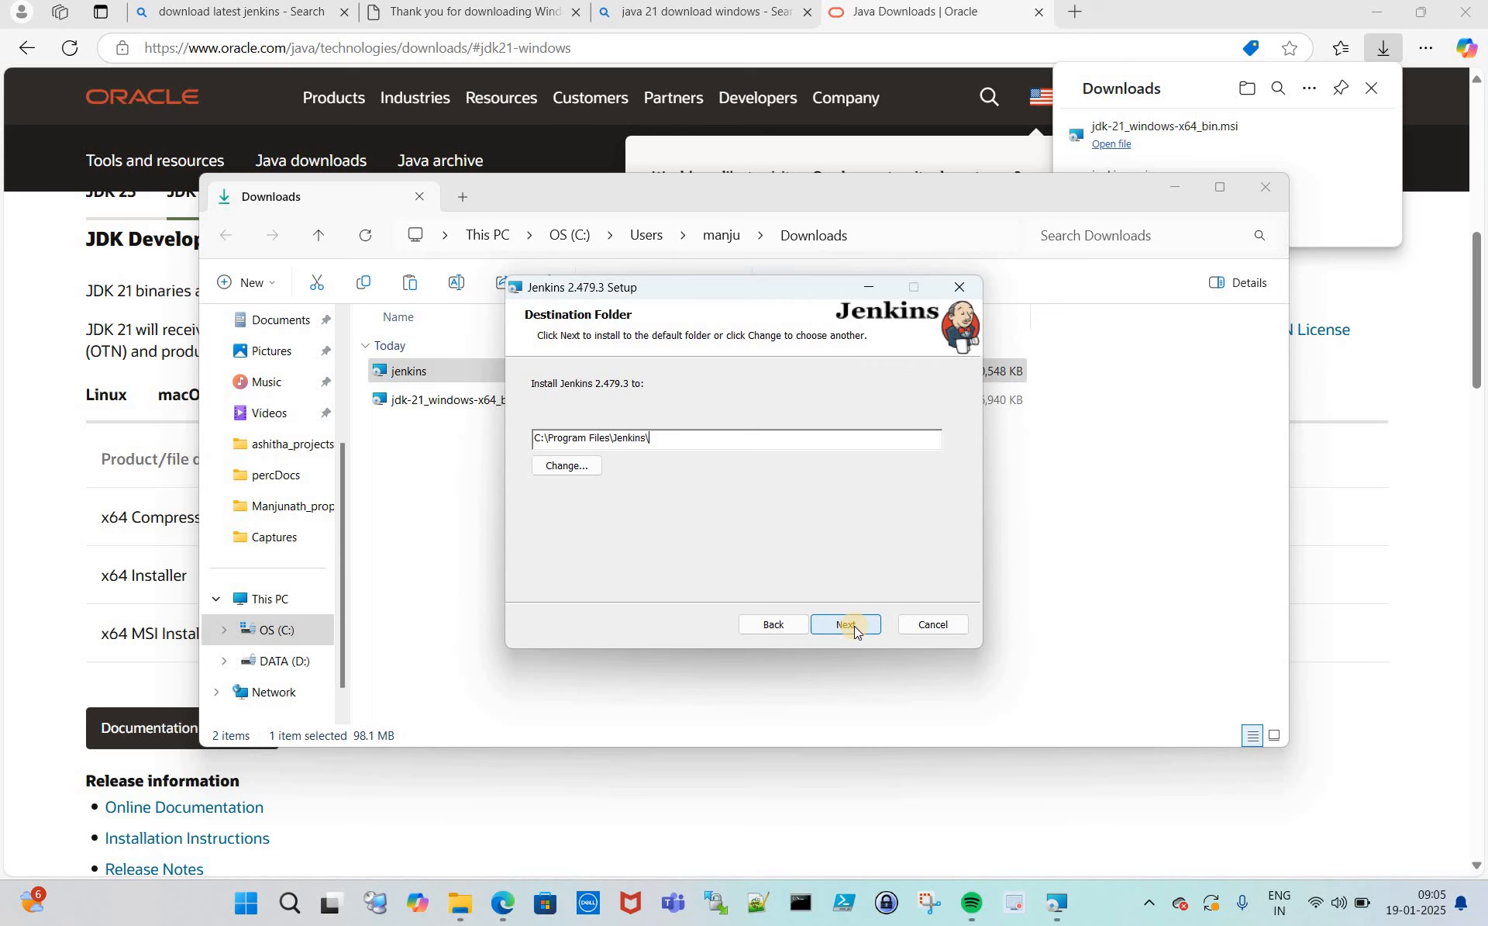
- Run the Jenkins service as LocalSystem and confirm port 8080 passes the port test
{"action": "left_click", "coordinate": [853, 625]}
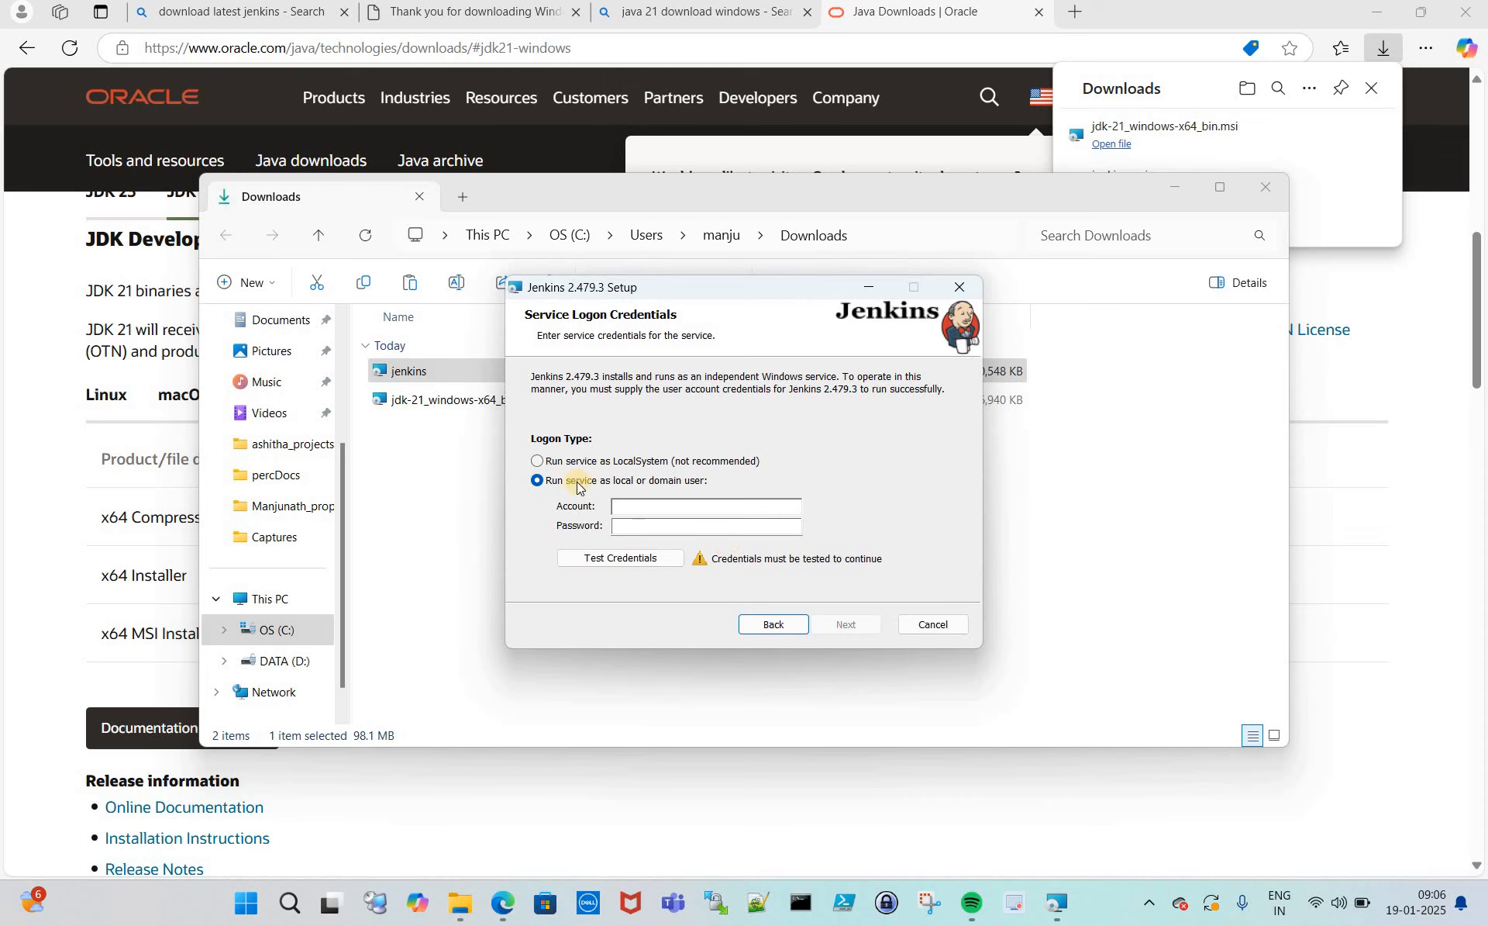
{"action": "left_click", "coordinate": [537, 462]}
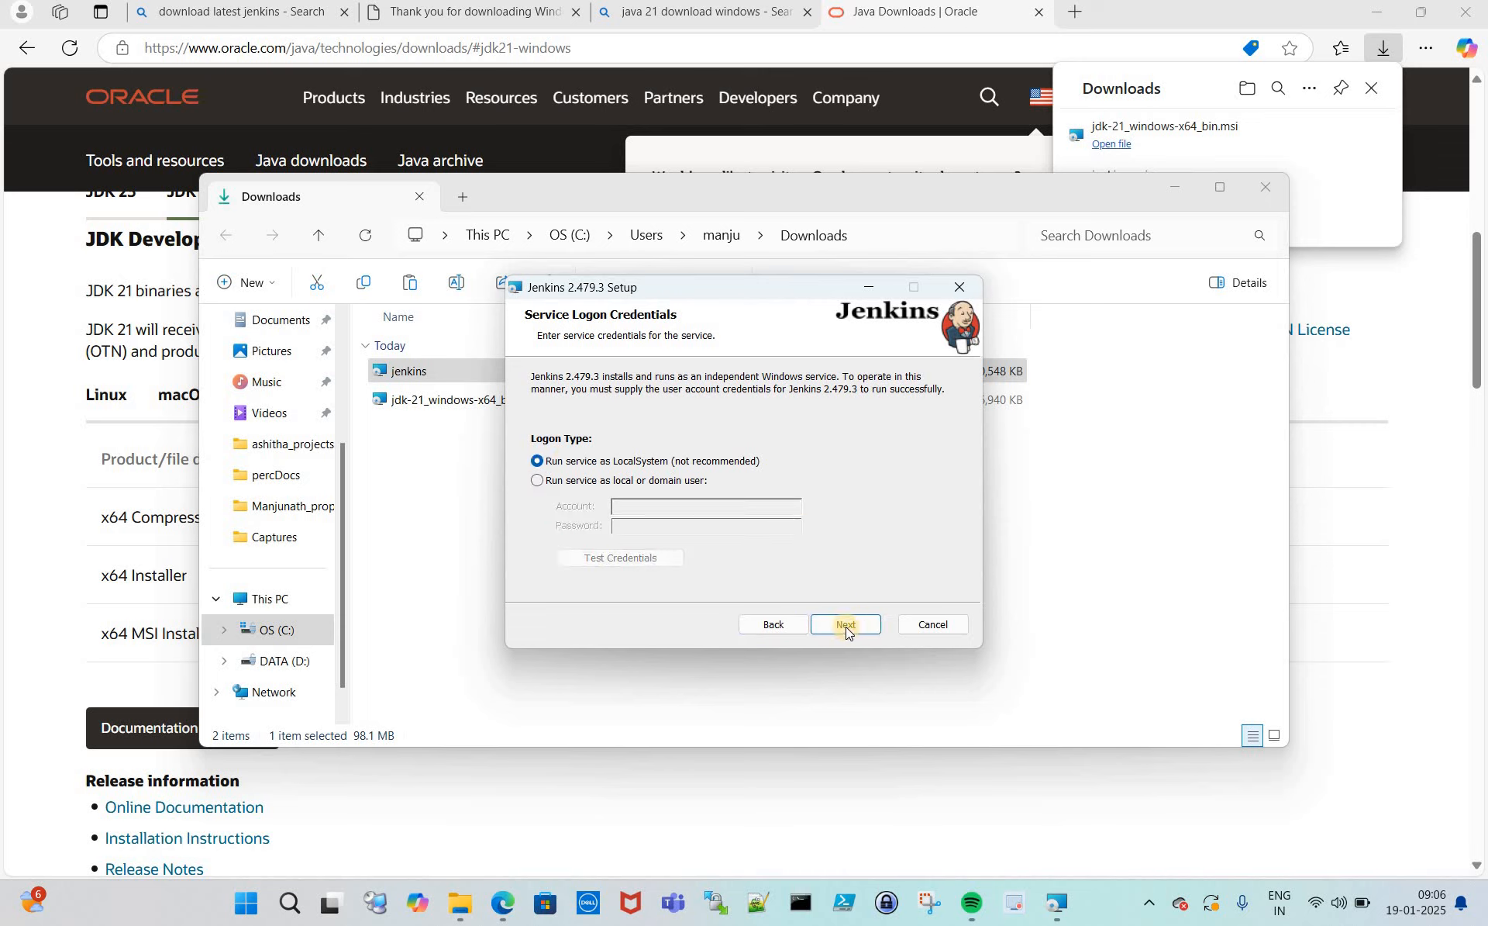
{"action": "left_click", "coordinate": [846, 624]}
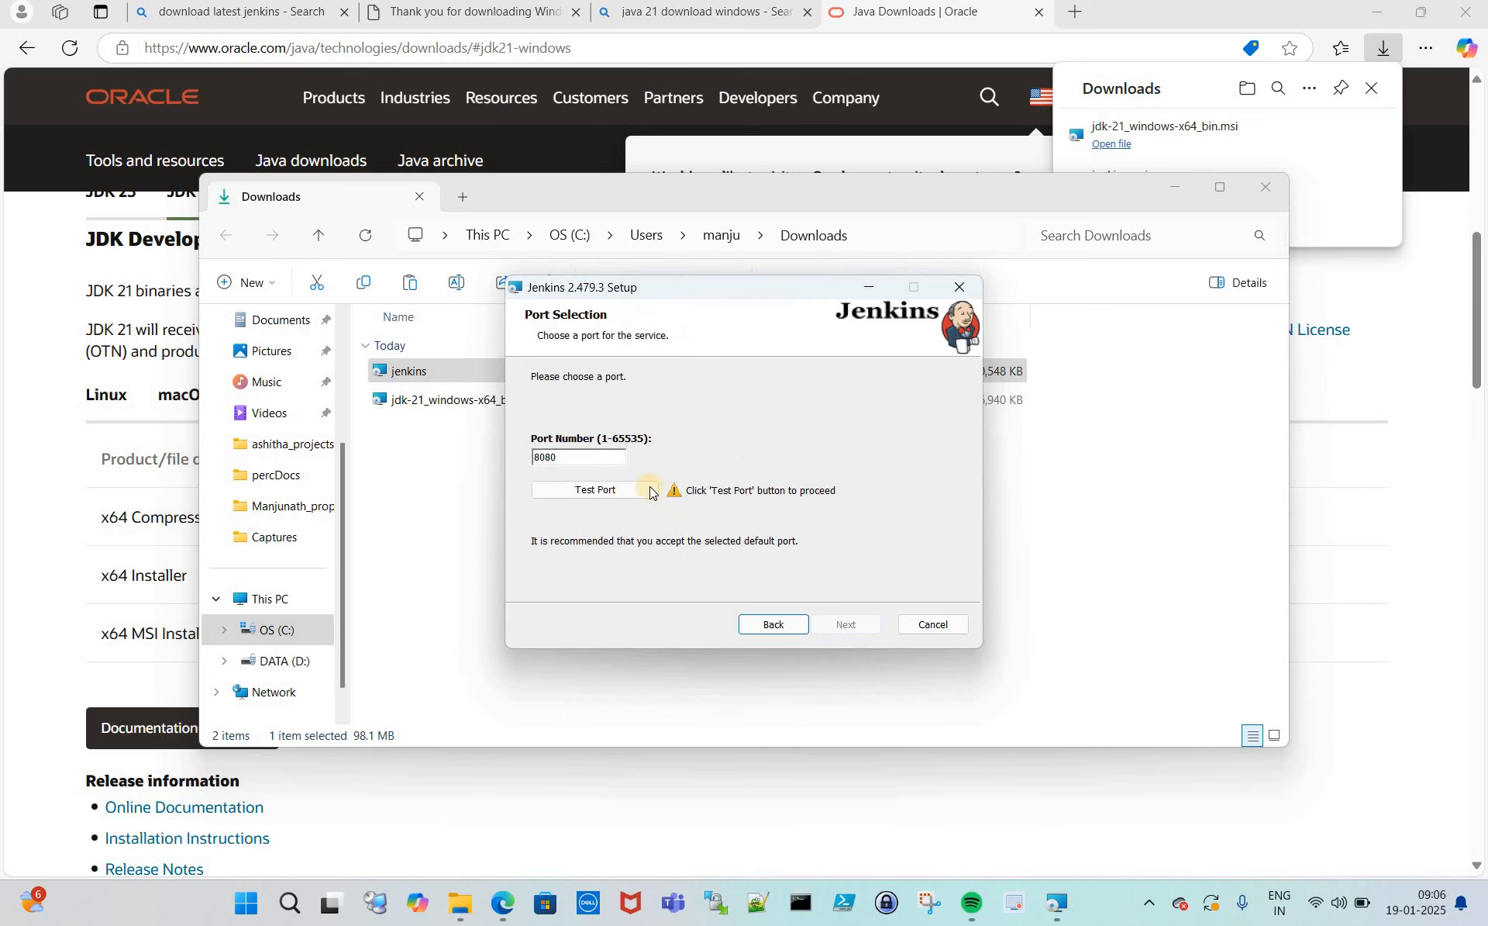
{"action": "left_click", "coordinate": [603, 493]}
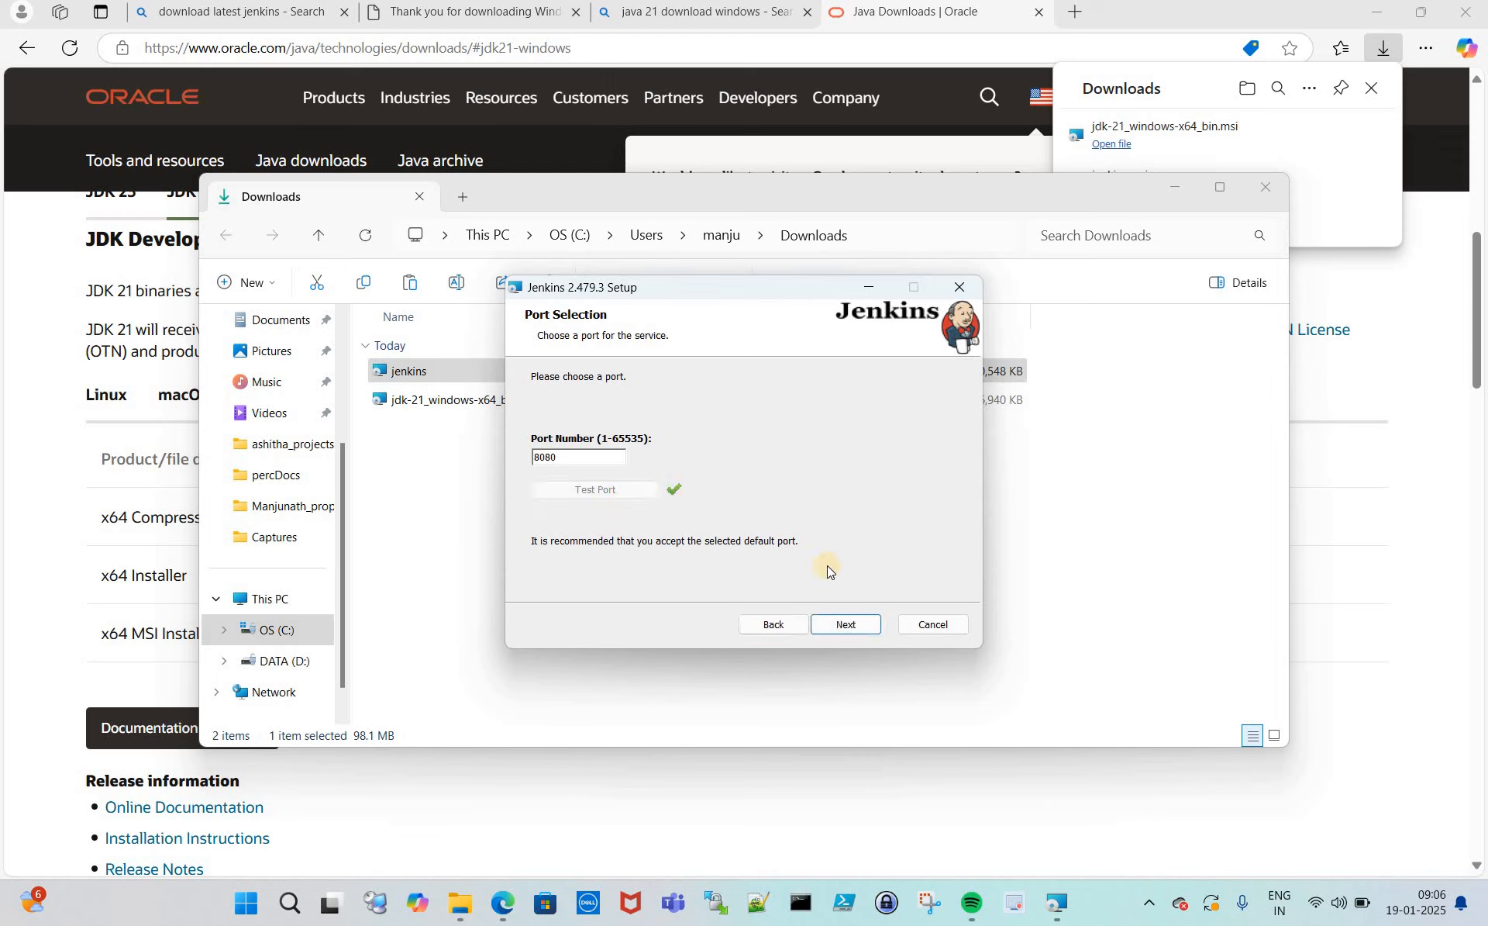
{"action": "left_click", "coordinate": [849, 625]}
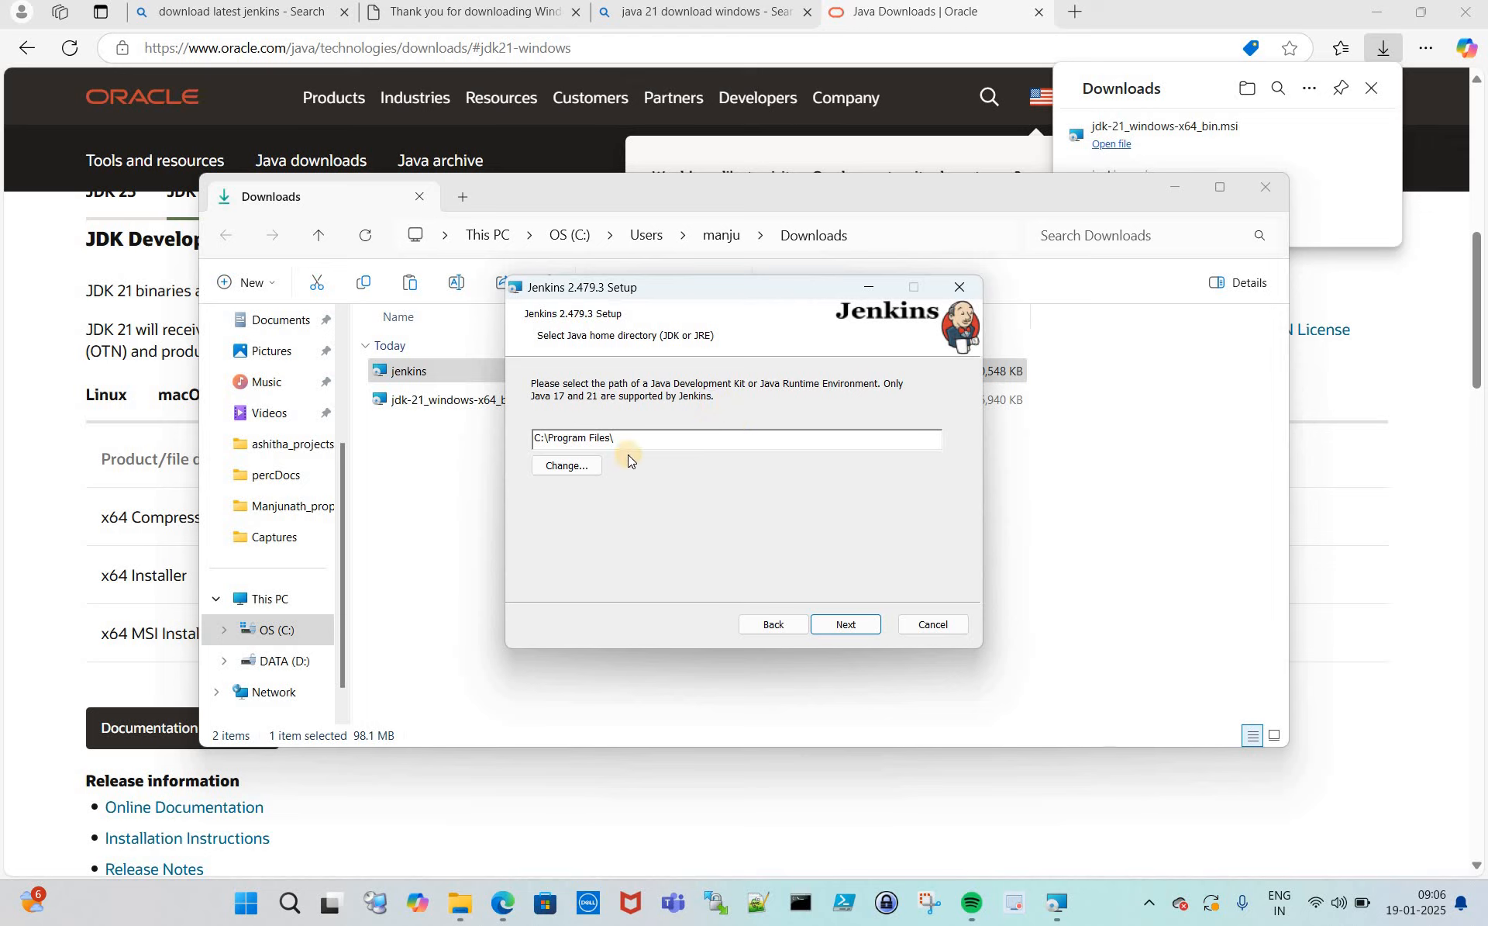
- Set the Java home directory to C:\Program Files\Java\jdk-21\
{"action": "left_click", "coordinate": [566, 466]}
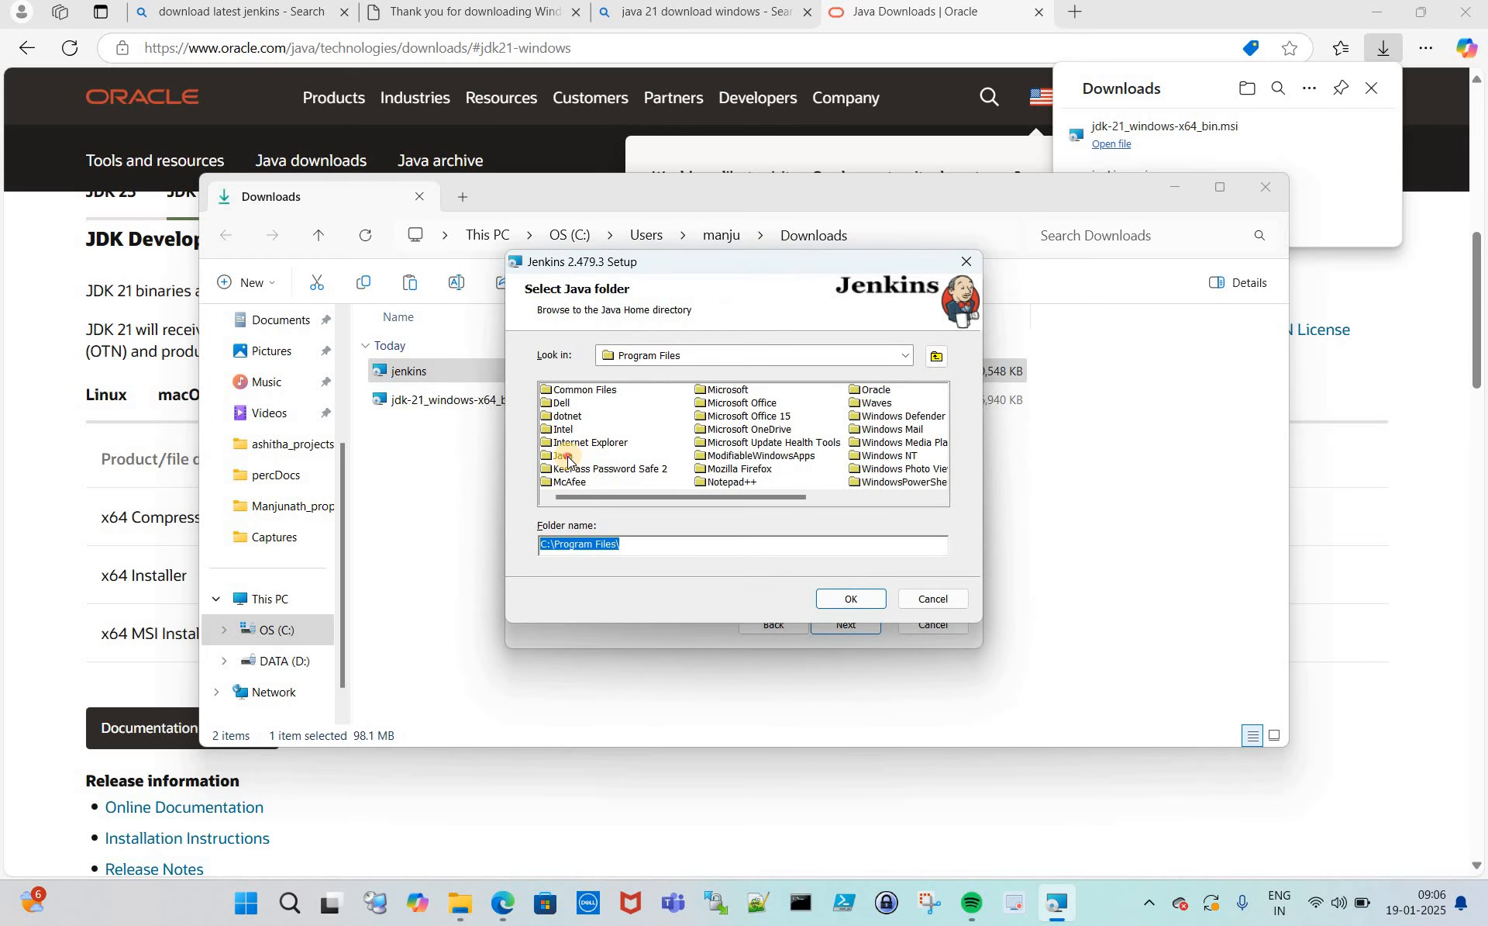
{"action": "double_click", "coordinate": [567, 457]}
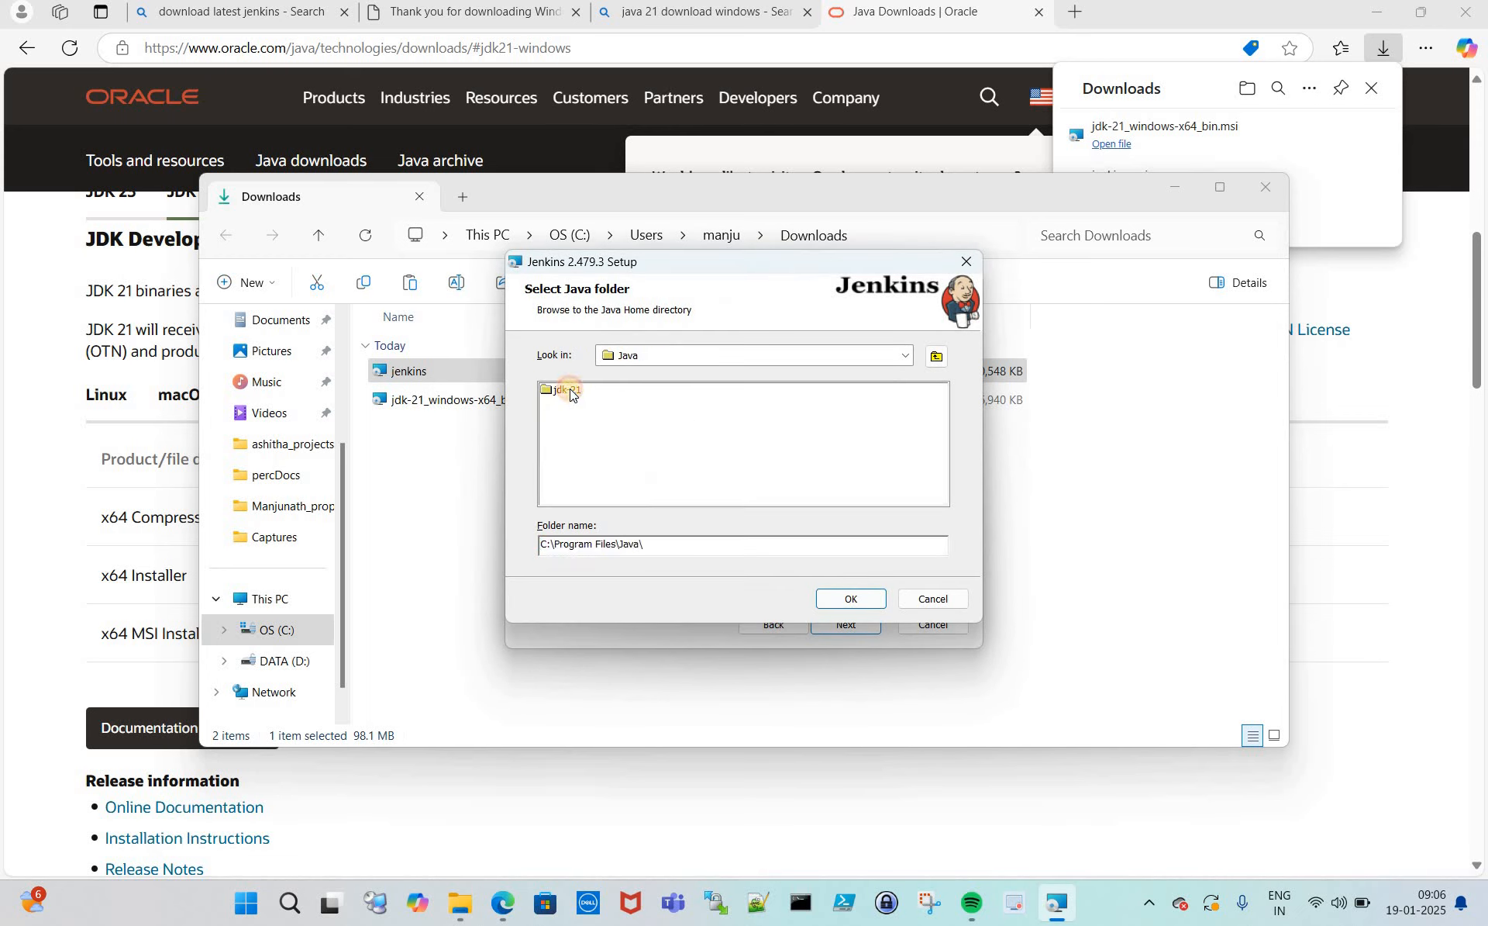
{"action": "double_click", "coordinate": [563, 390]}
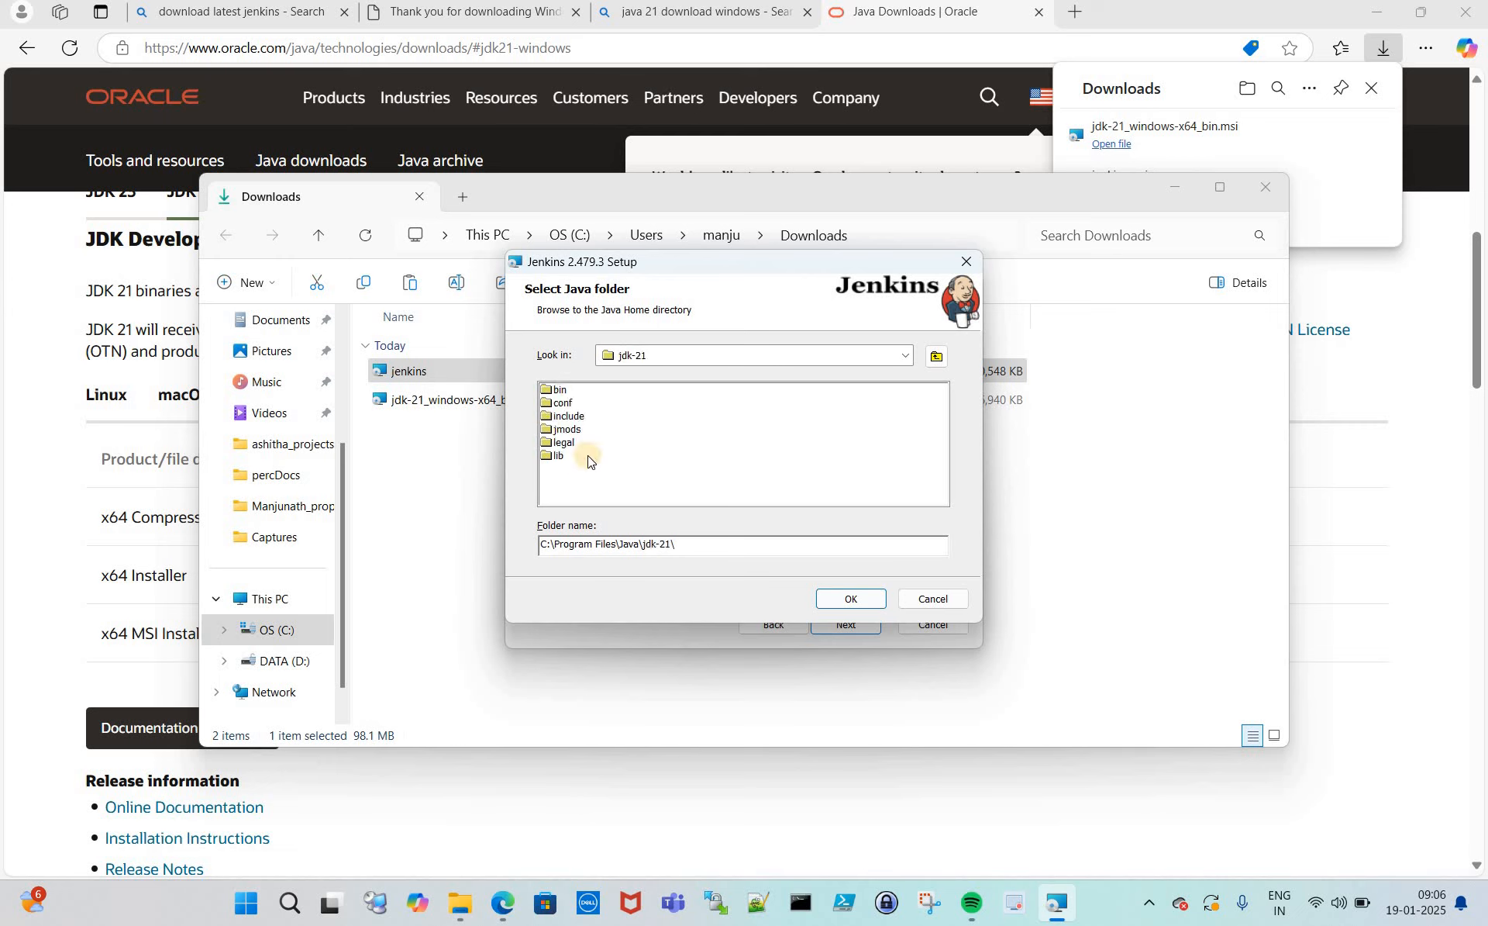
{"action": "left_click", "coordinate": [852, 600]}
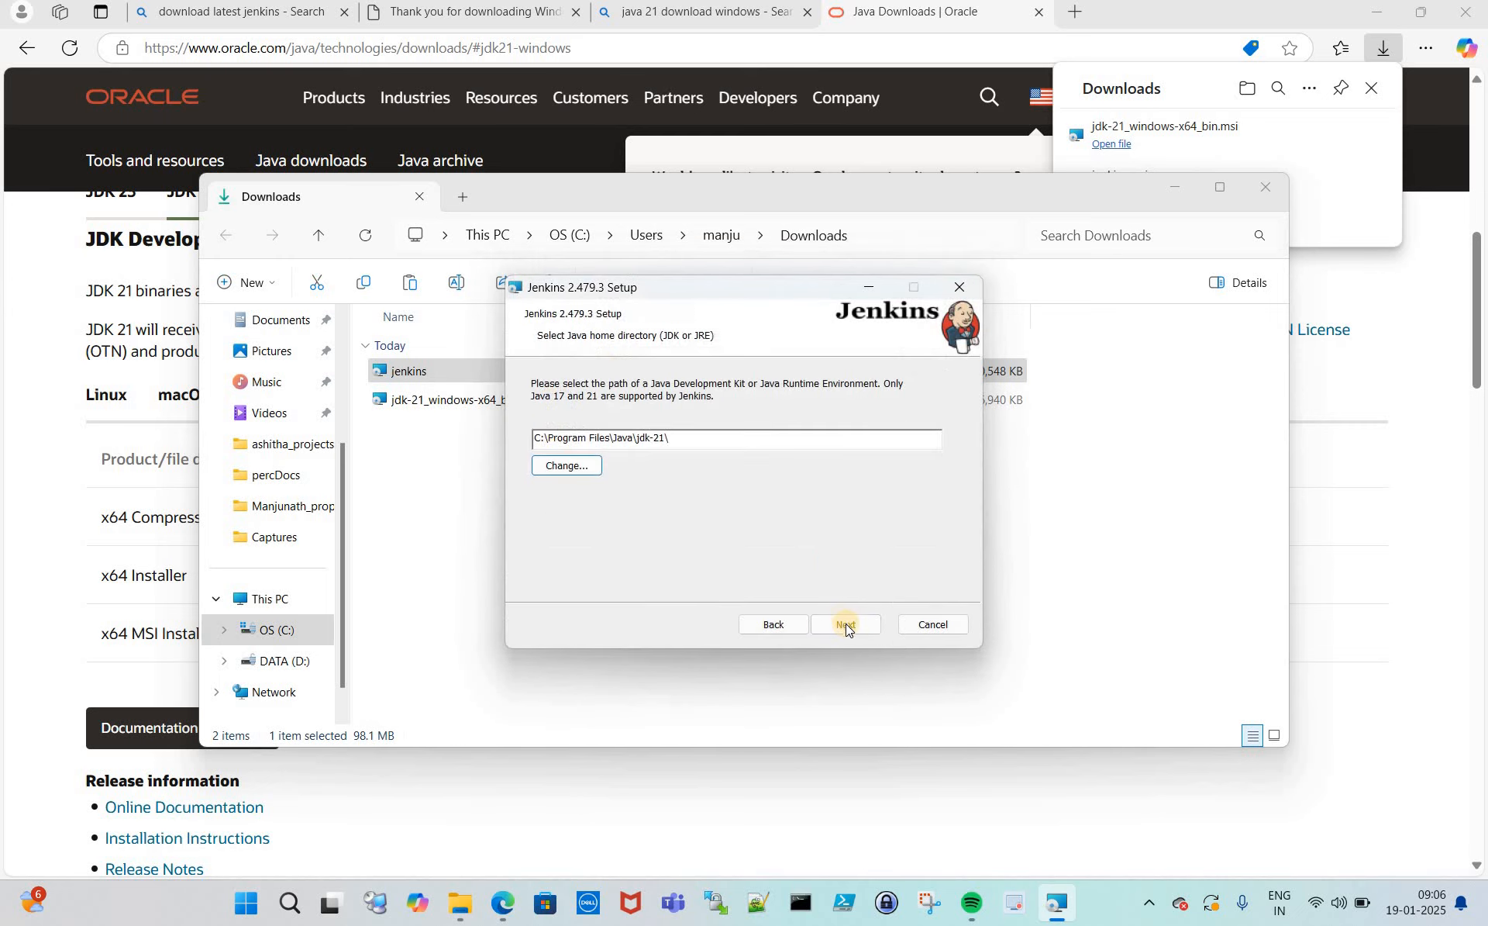
- Keep the default features, install Jenkins 2.479.3, and close the finished wizard
{"action": "left_click", "coordinate": [846, 624]}
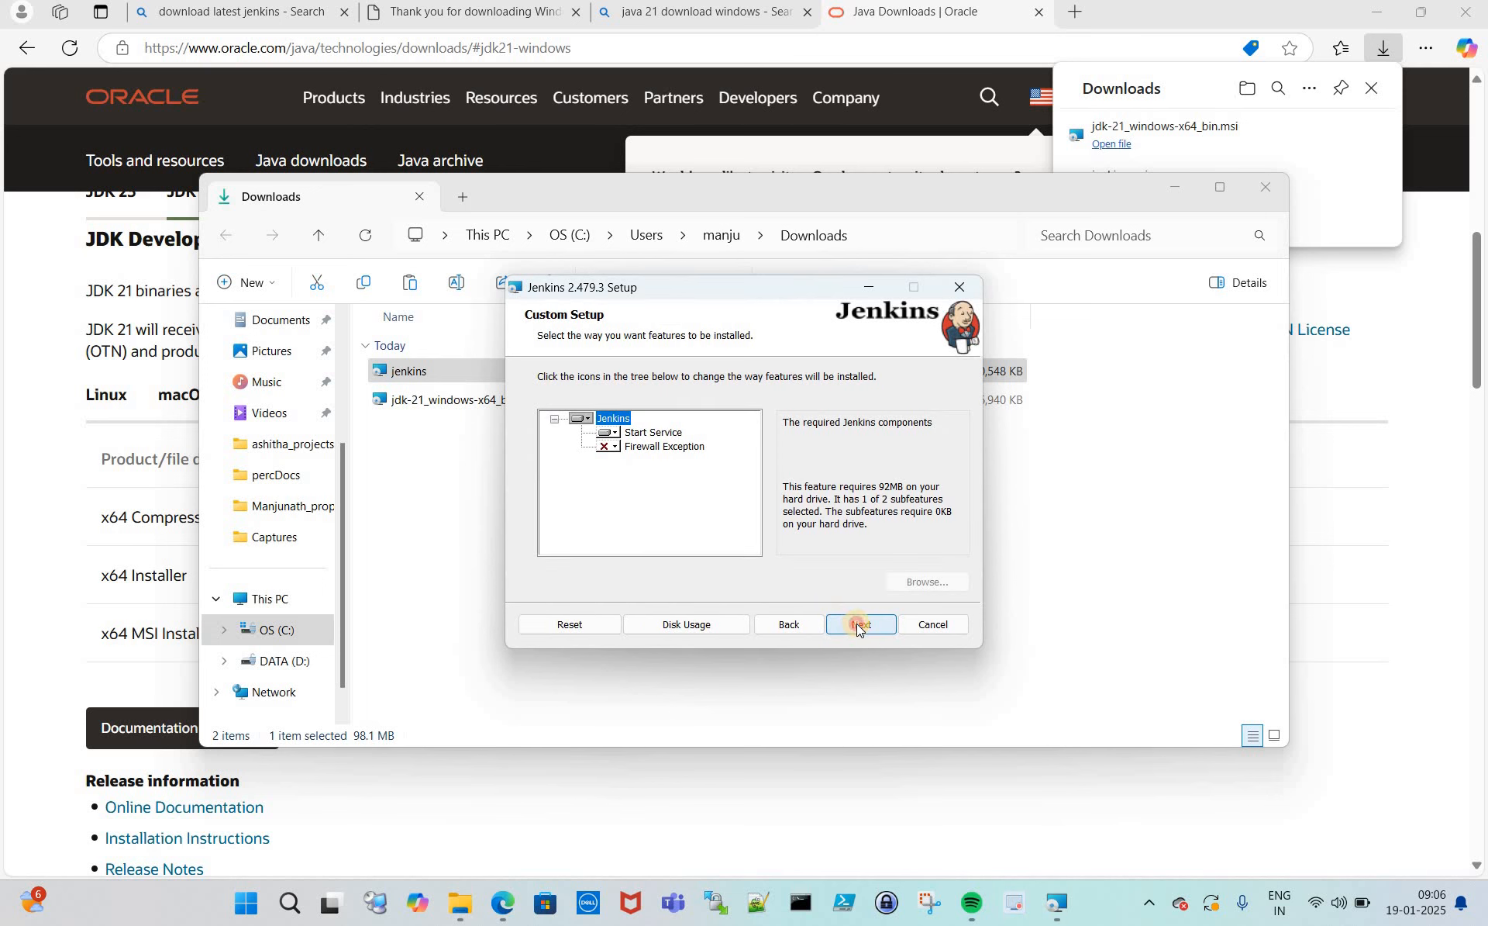
{"action": "left_click", "coordinate": [858, 627]}
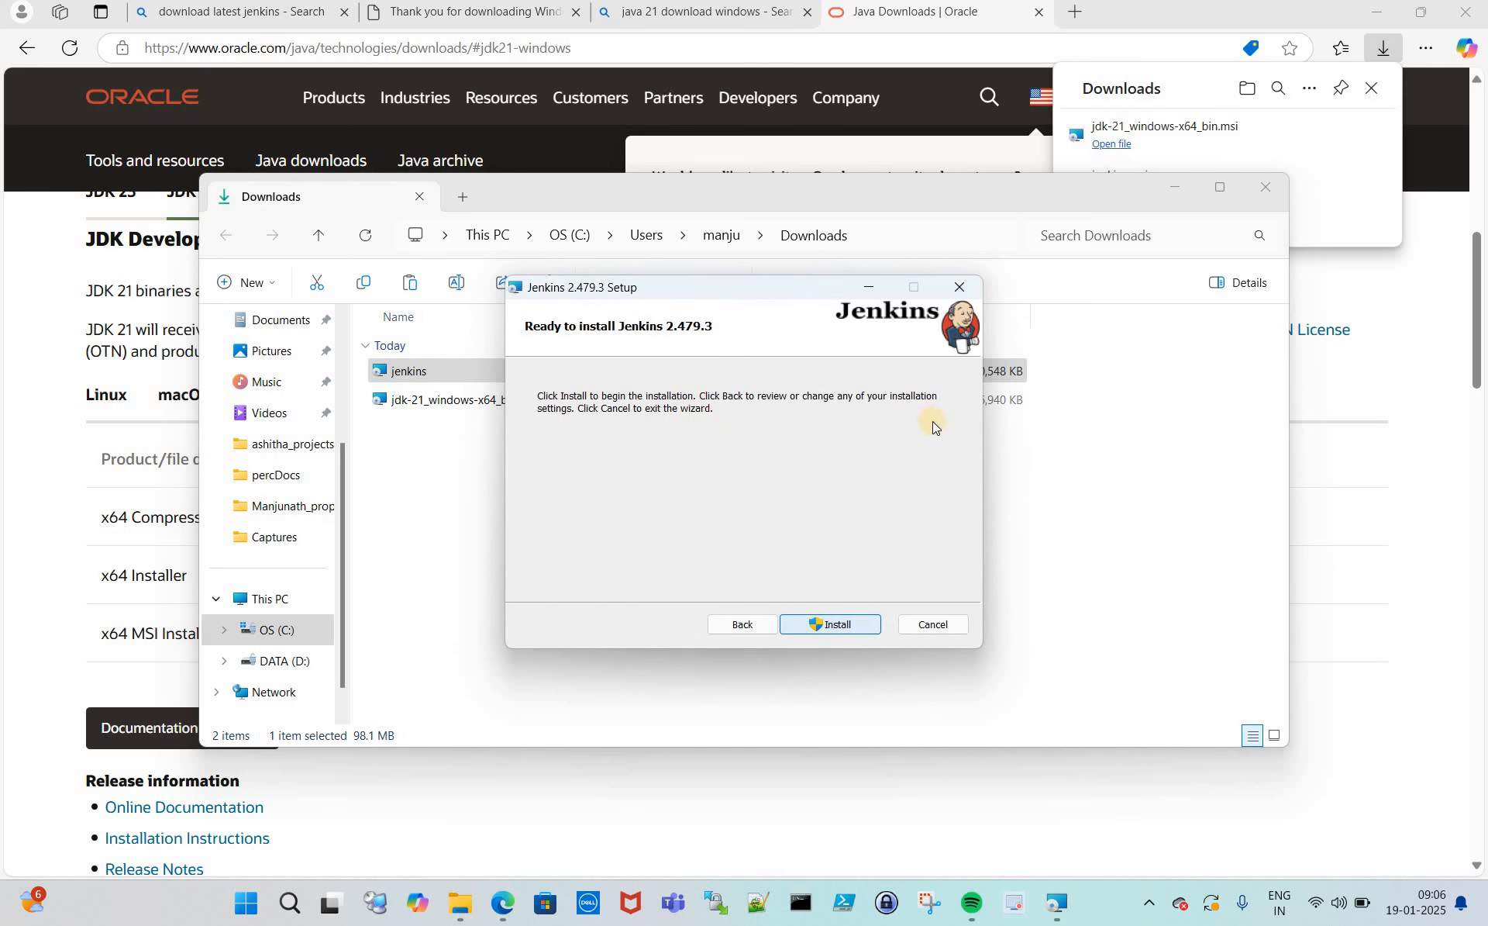
{"action": "left_click", "coordinate": [853, 625]}
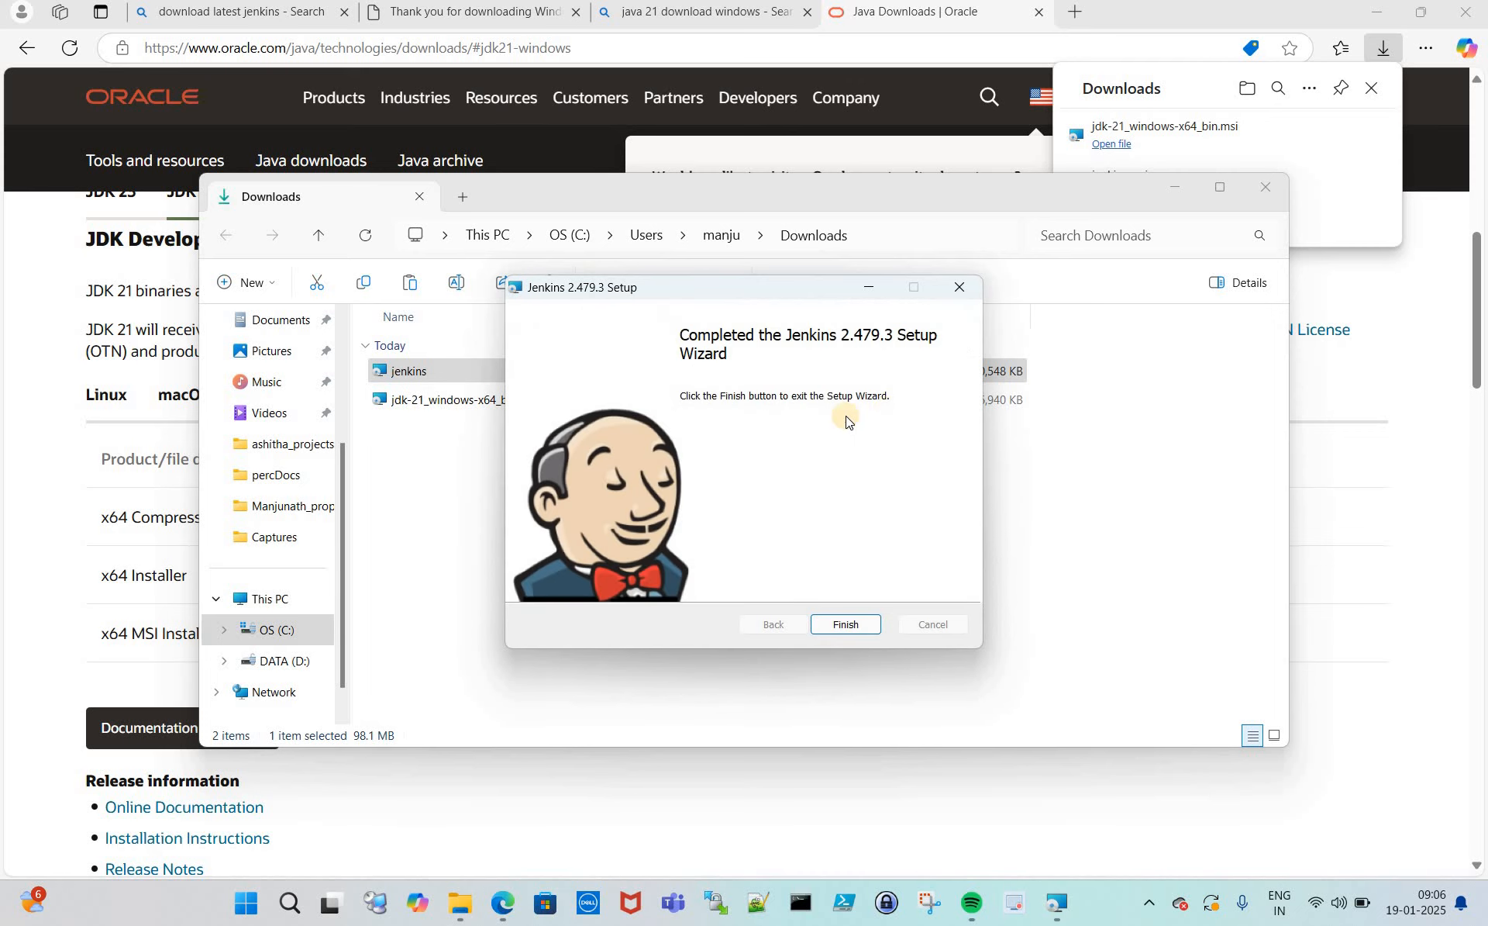
{"action": "left_click", "coordinate": [846, 625]}
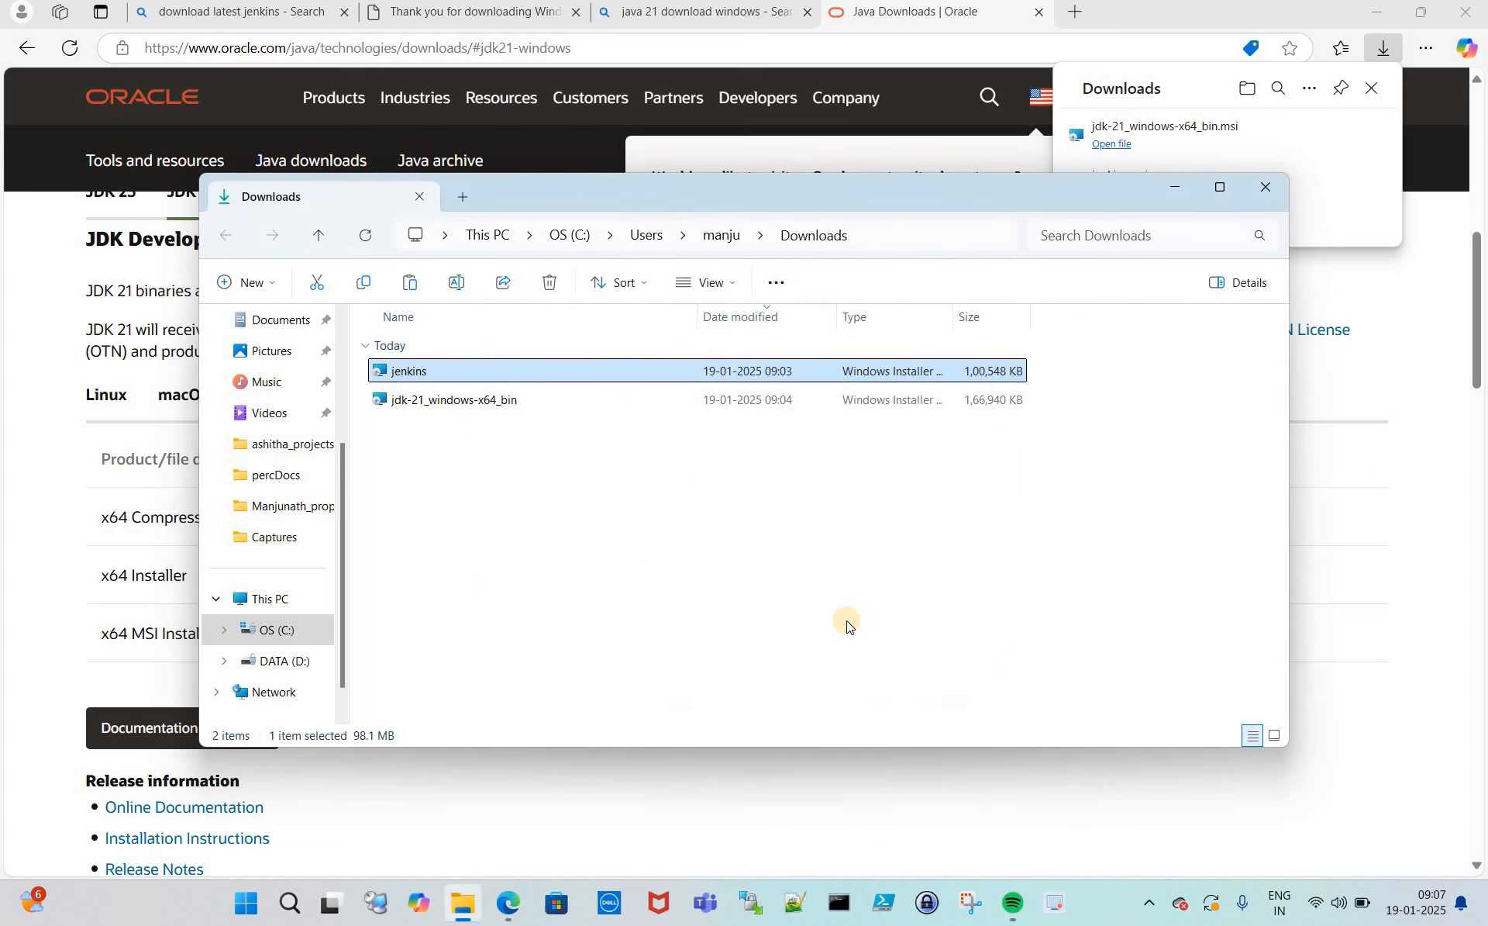
- Close Edge and File Explorer, then search Windows for 'sr' to find Services
{"action": "left_click", "coordinate": [1461, 21]}
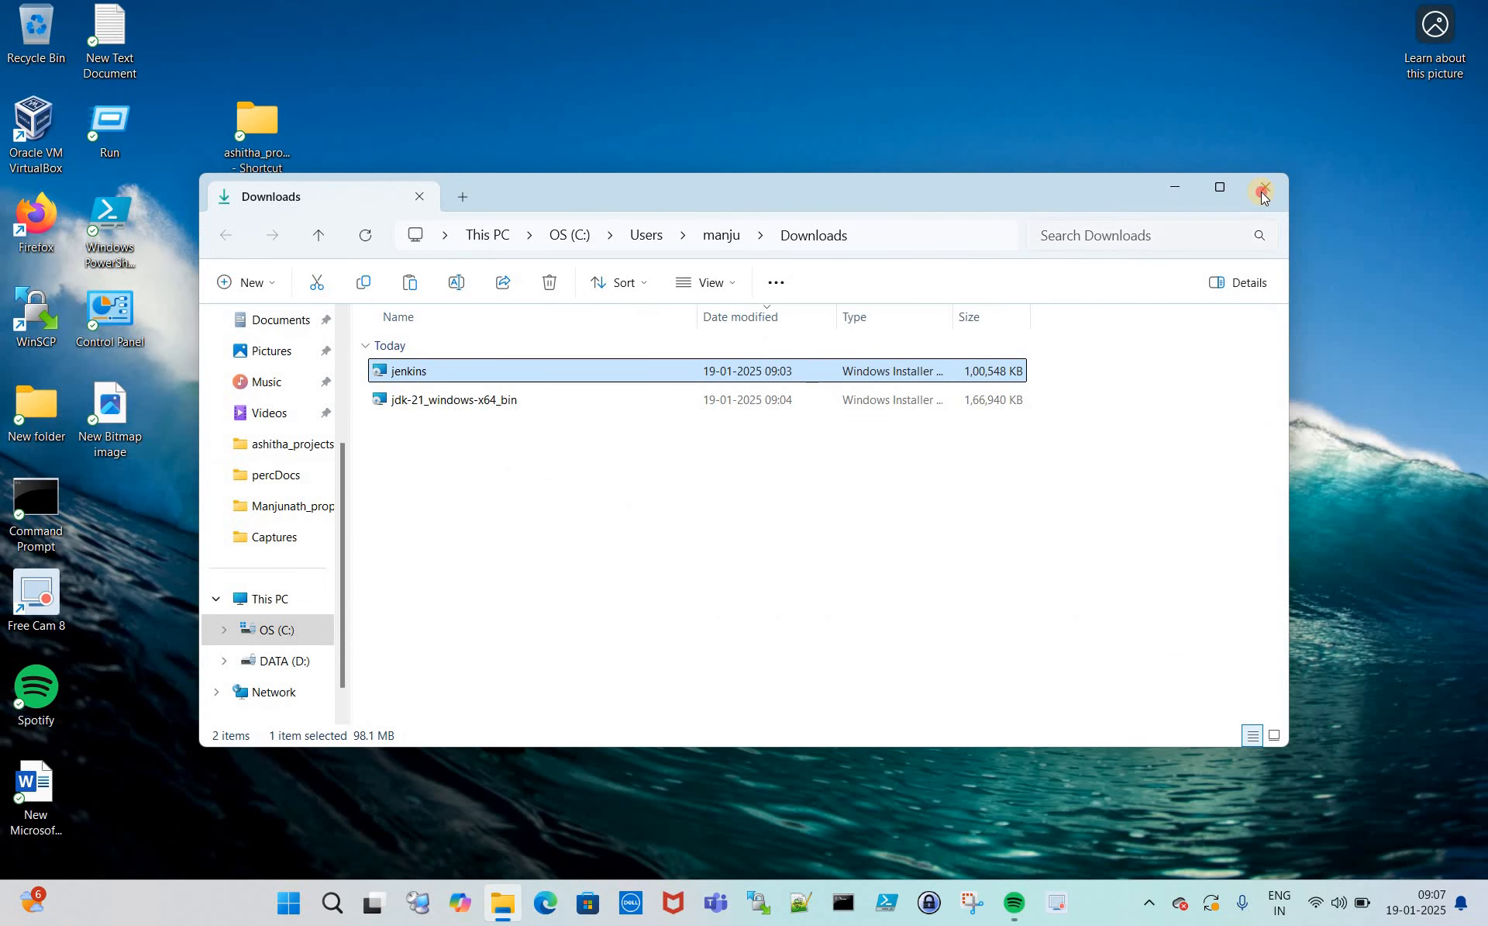
{"action": "left_click", "coordinate": [1261, 197]}
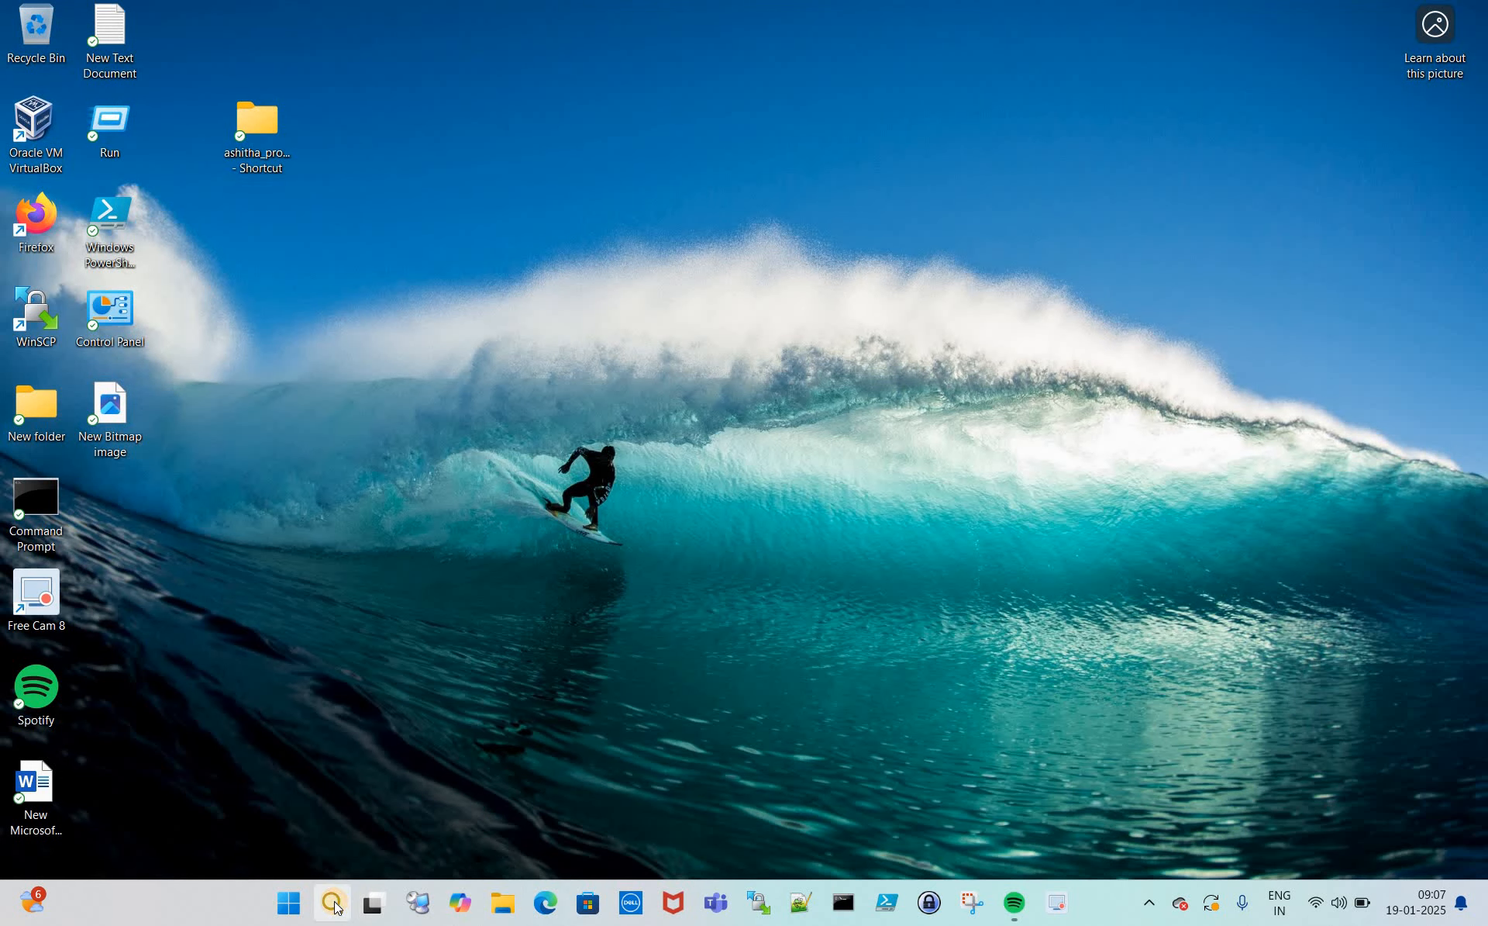
{"action": "left_click", "coordinate": [332, 903]}
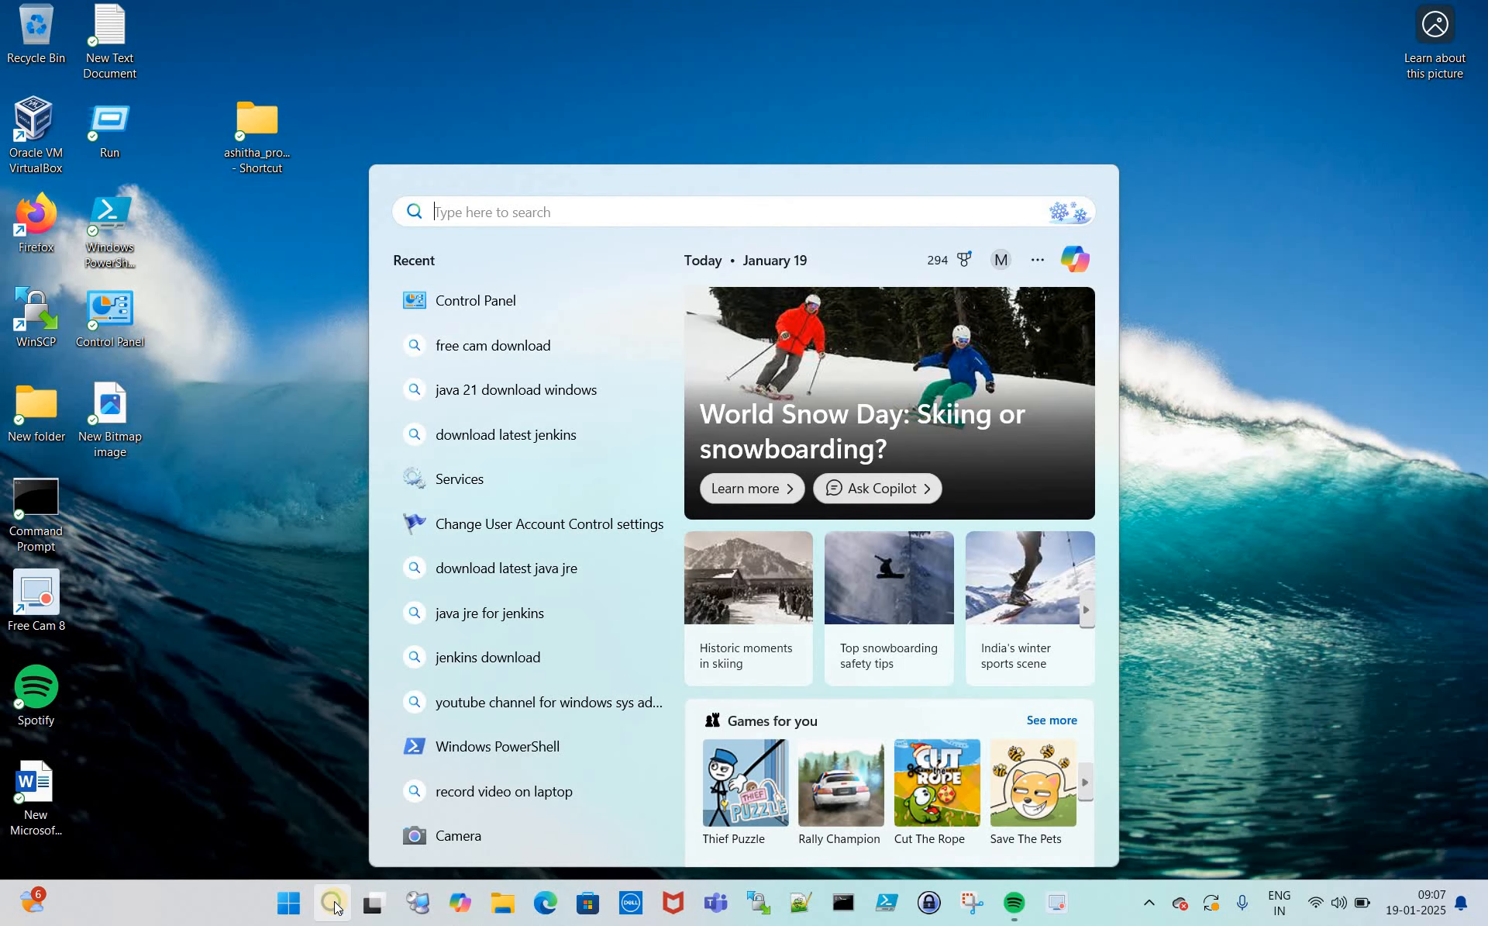
{"action": "type", "text": "sr"}
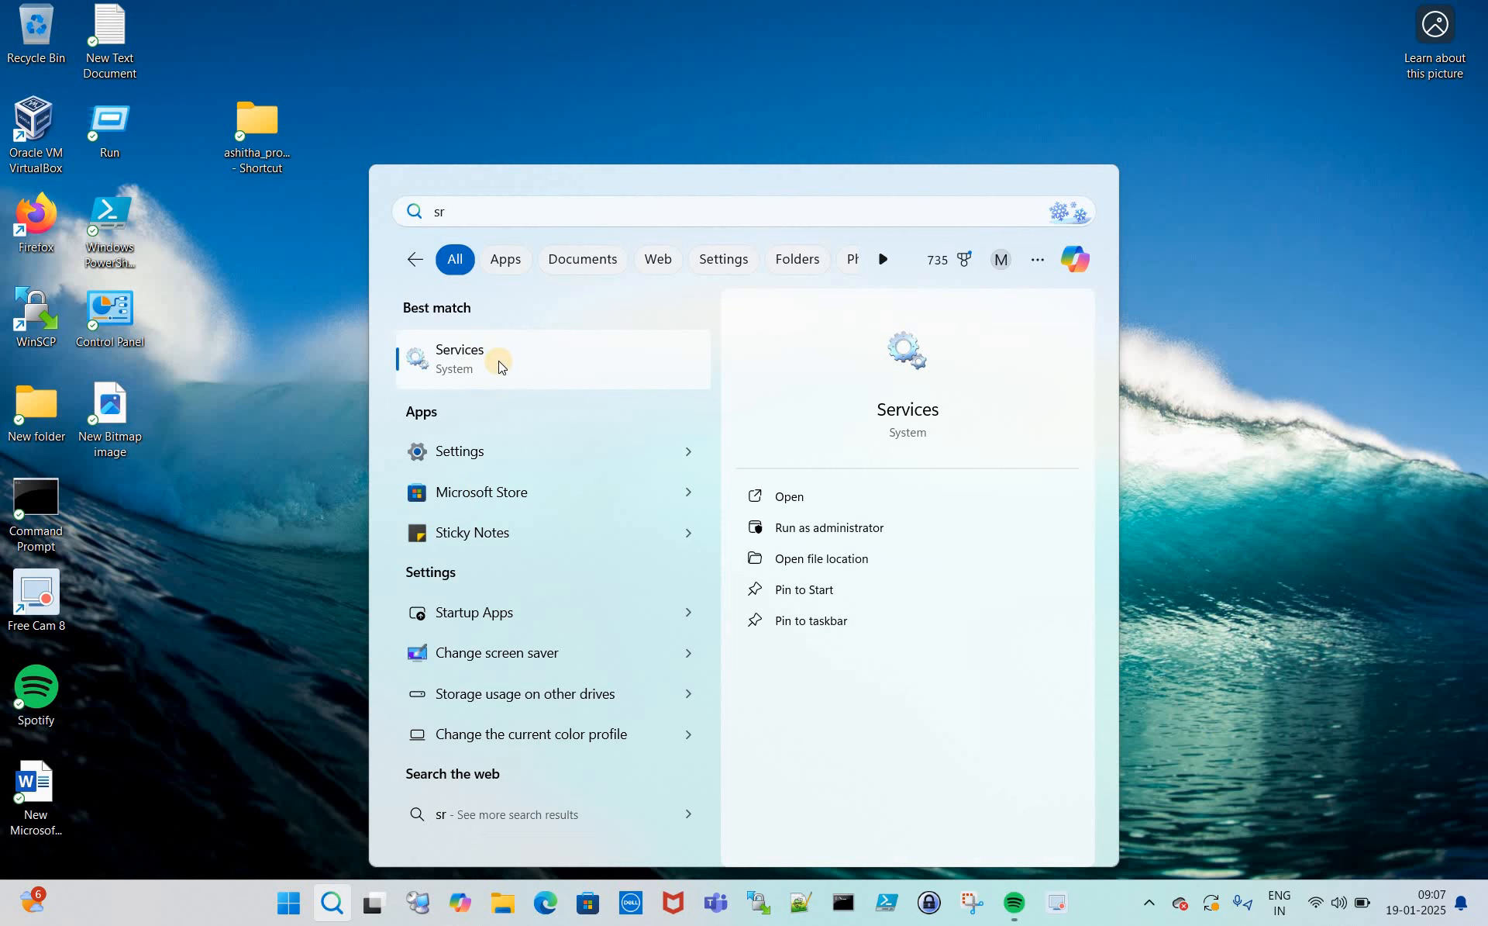
- Open Services and find the Jenkins service, confirming it is Running with Automatic startup
{"action": "left_click", "coordinate": [475, 359]}
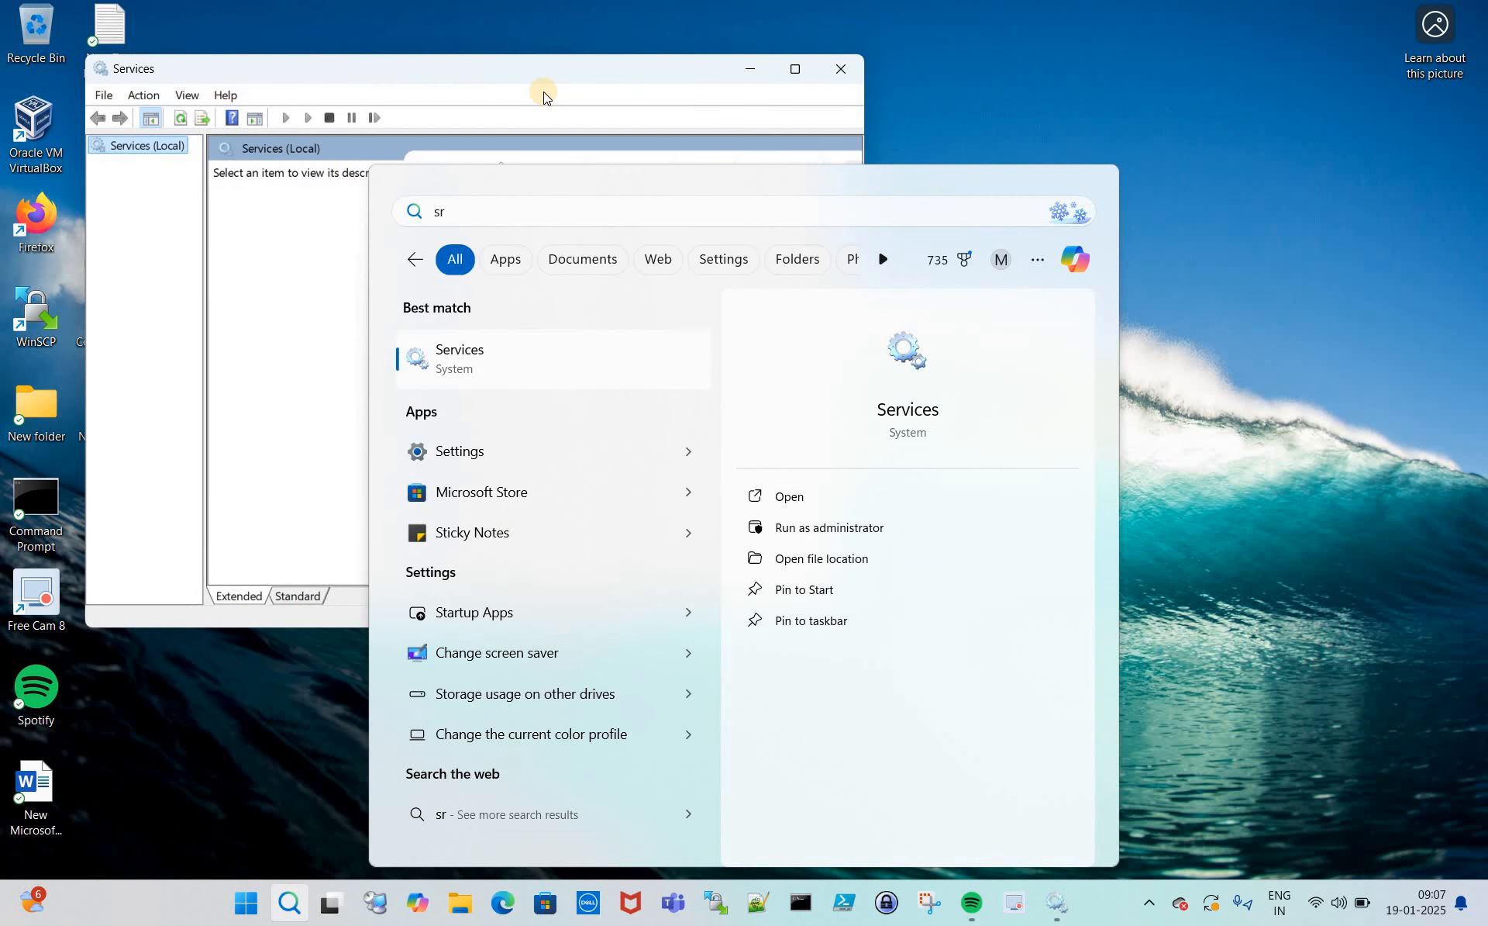
{"action": "left_click", "coordinate": [481, 359]}
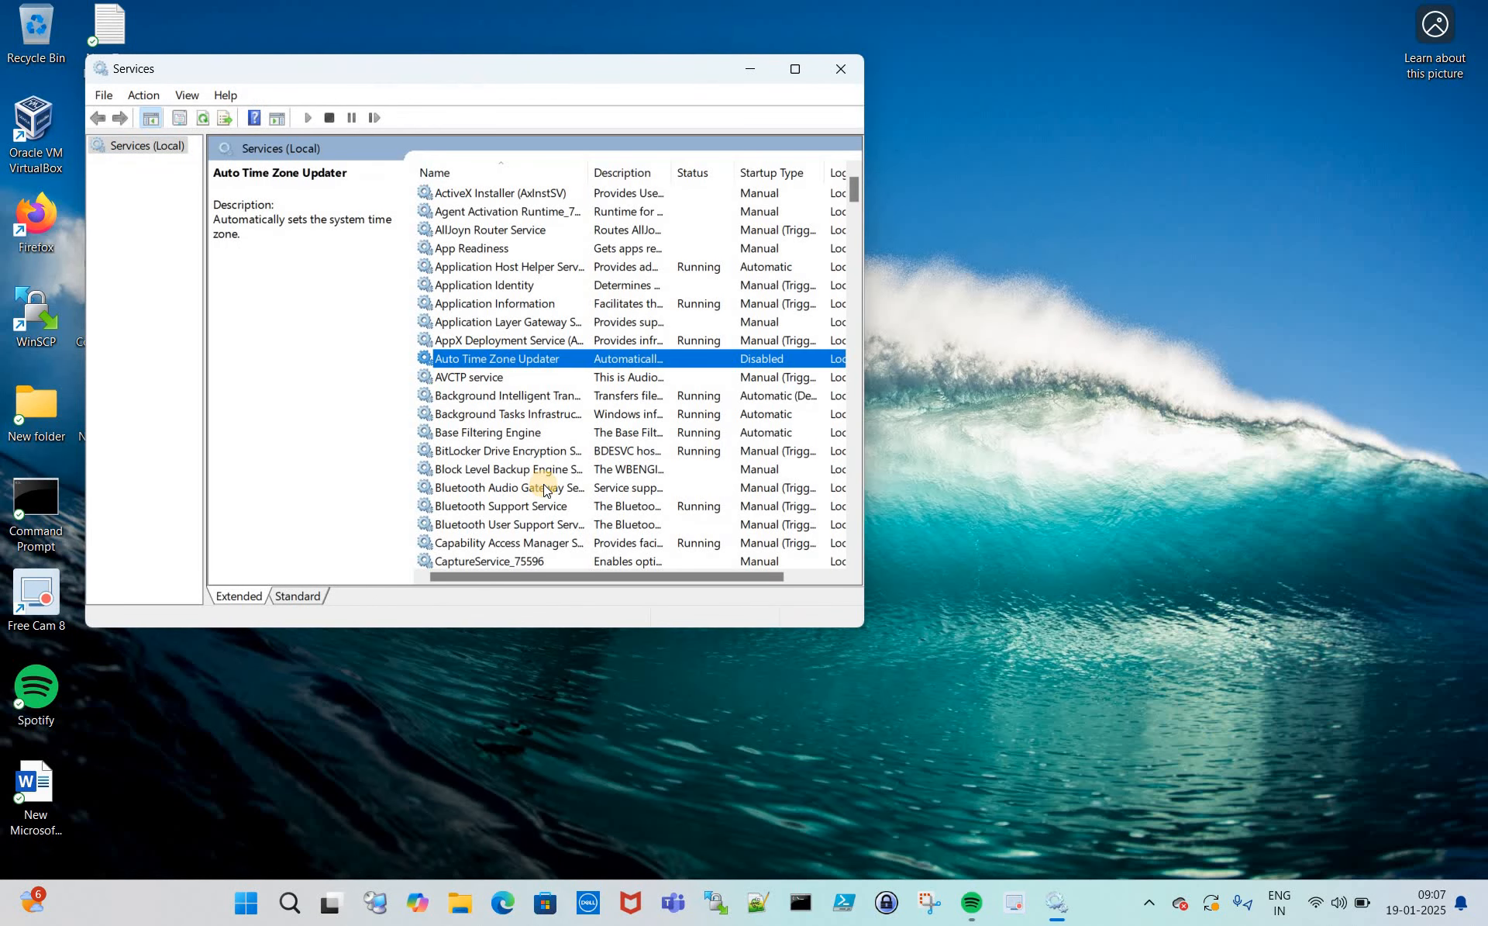
{"action": "key", "text": "j"}
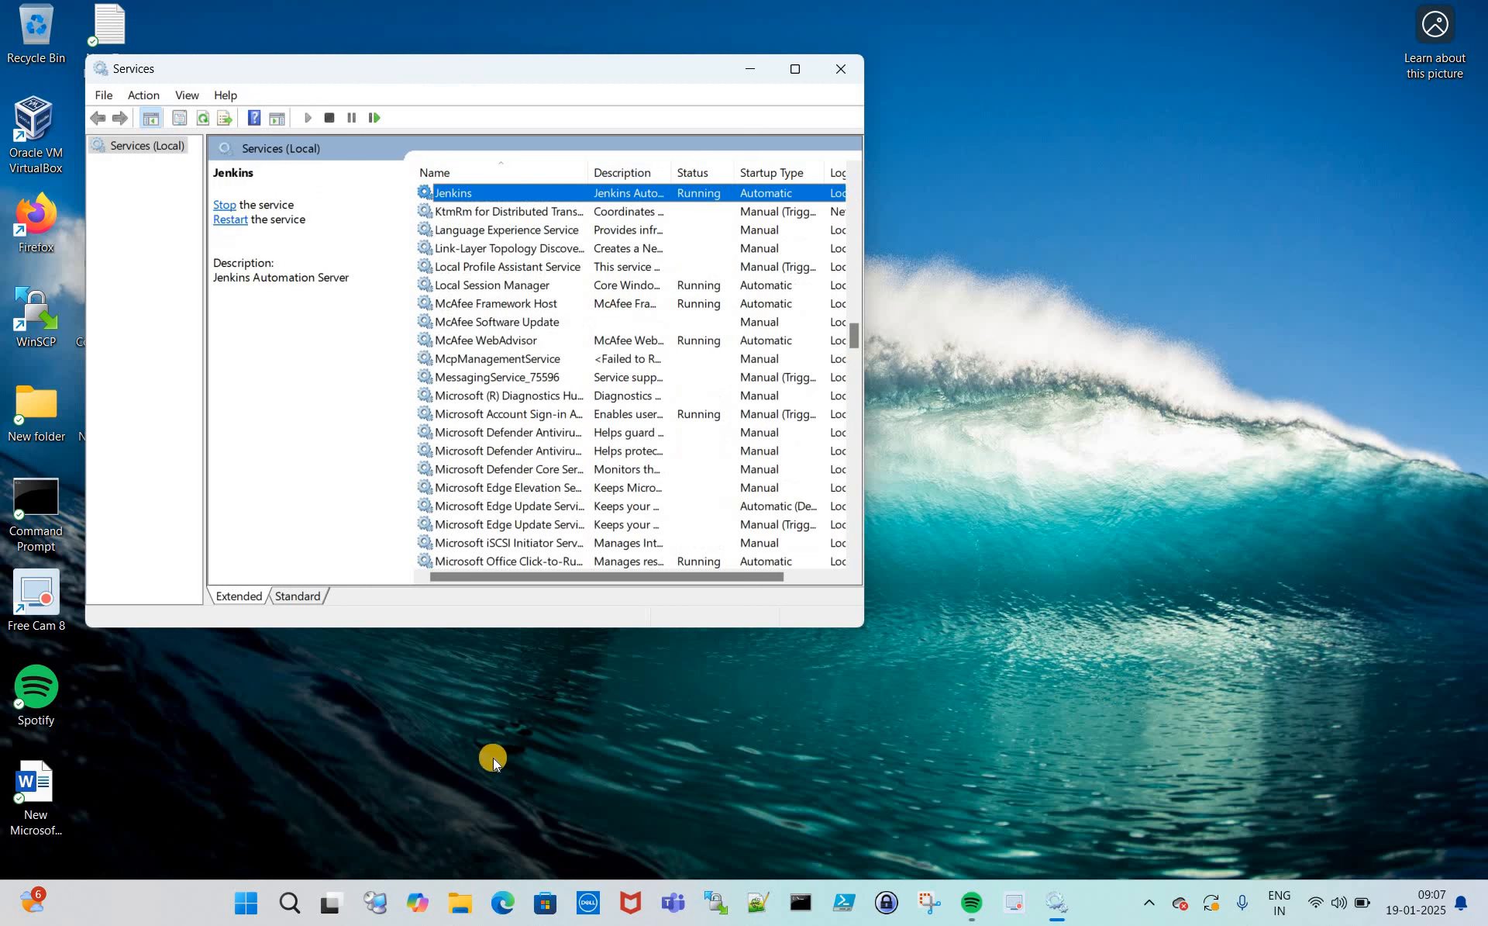
{"action": "left_click", "coordinate": [506, 905]}
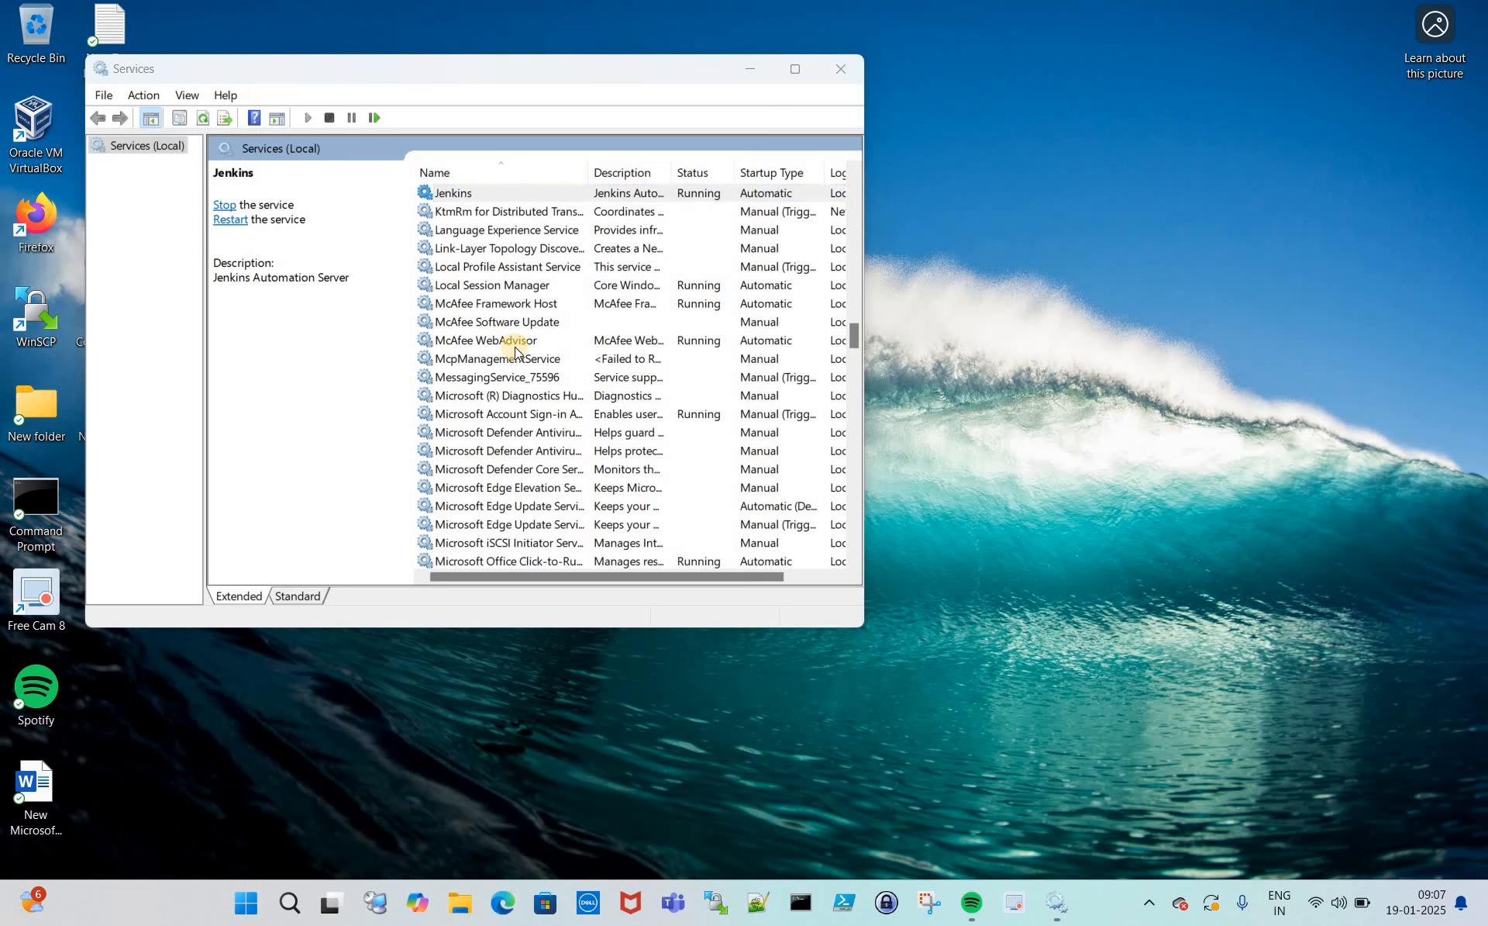
- Maximize Edge and browse to localhost:8080 to reach the Unlock Jenkins page
{"action": "double_click", "coordinate": [714, 185]}
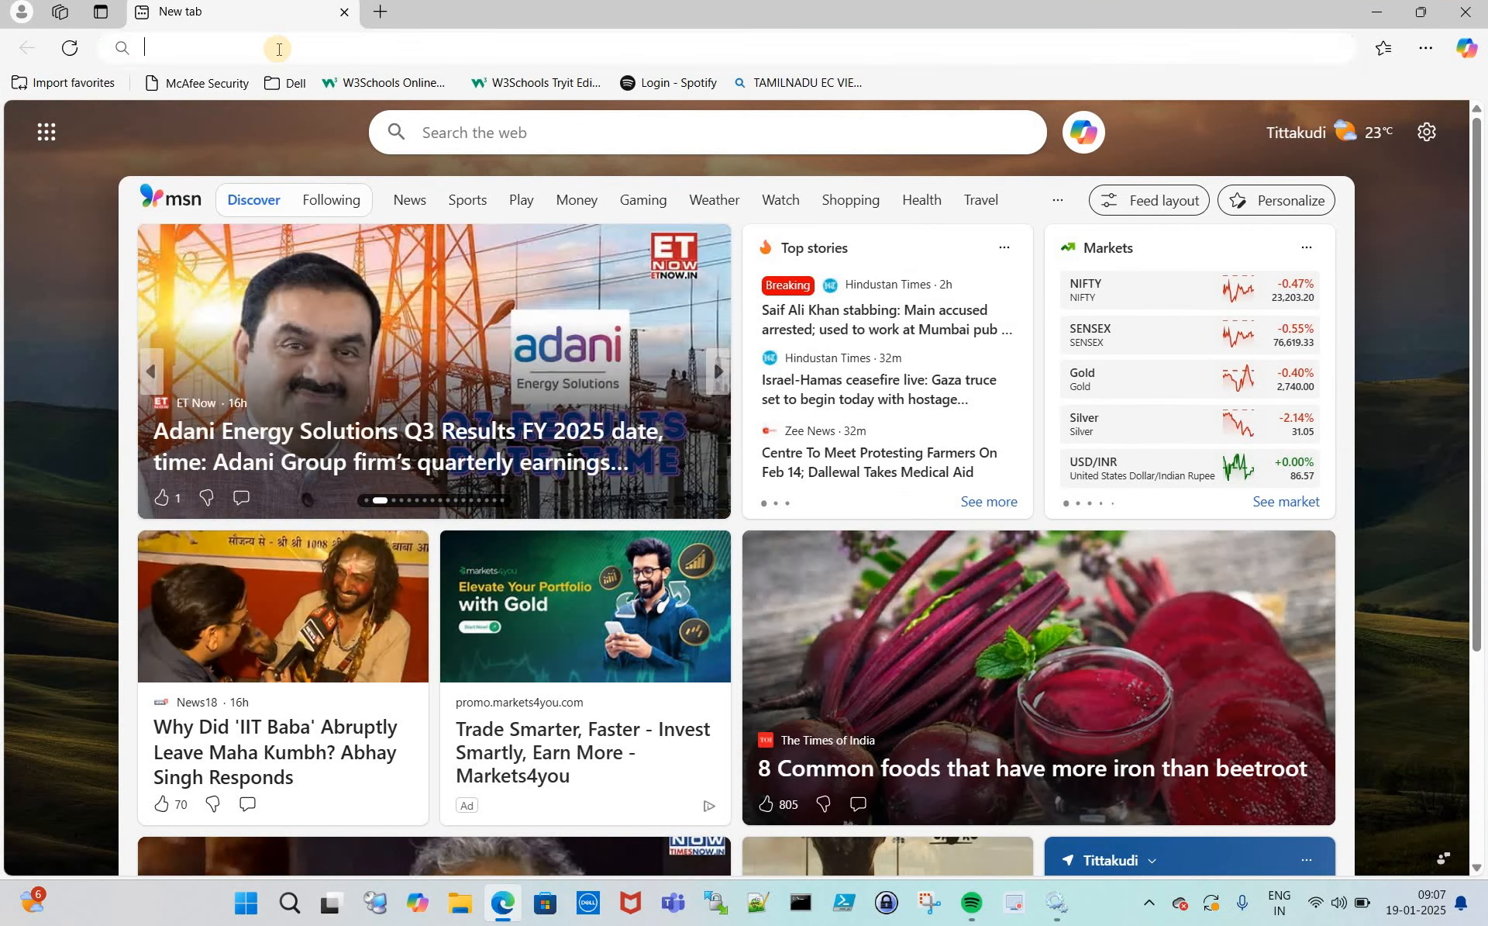
{"action": "left_click", "coordinate": [279, 49]}
{"action": "type", "text": "http"}
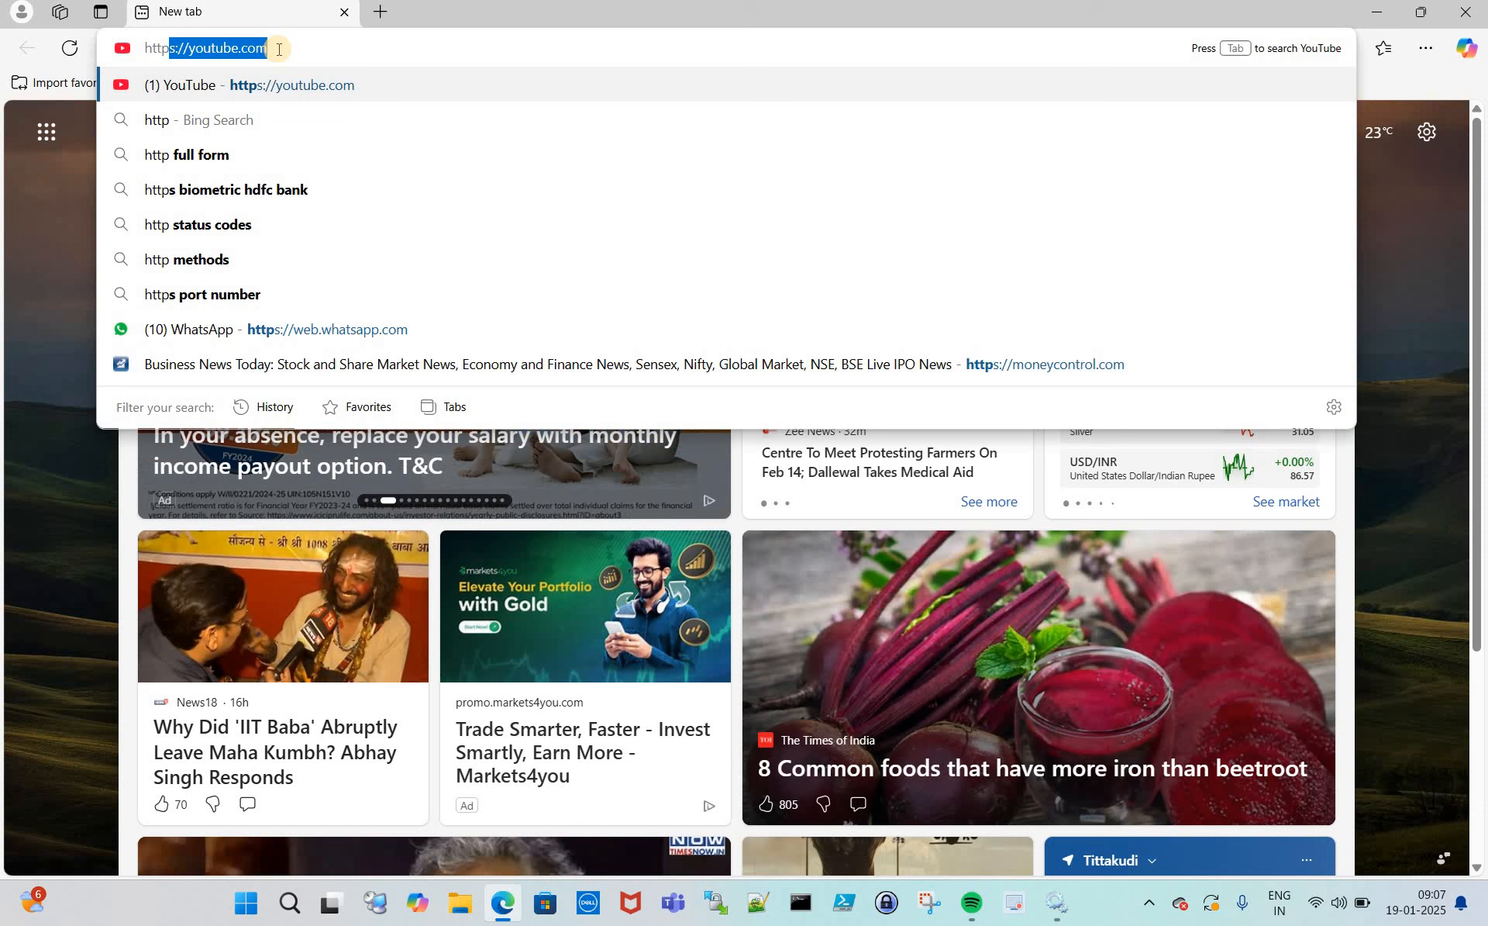
{"action": "type", "text": "://"}
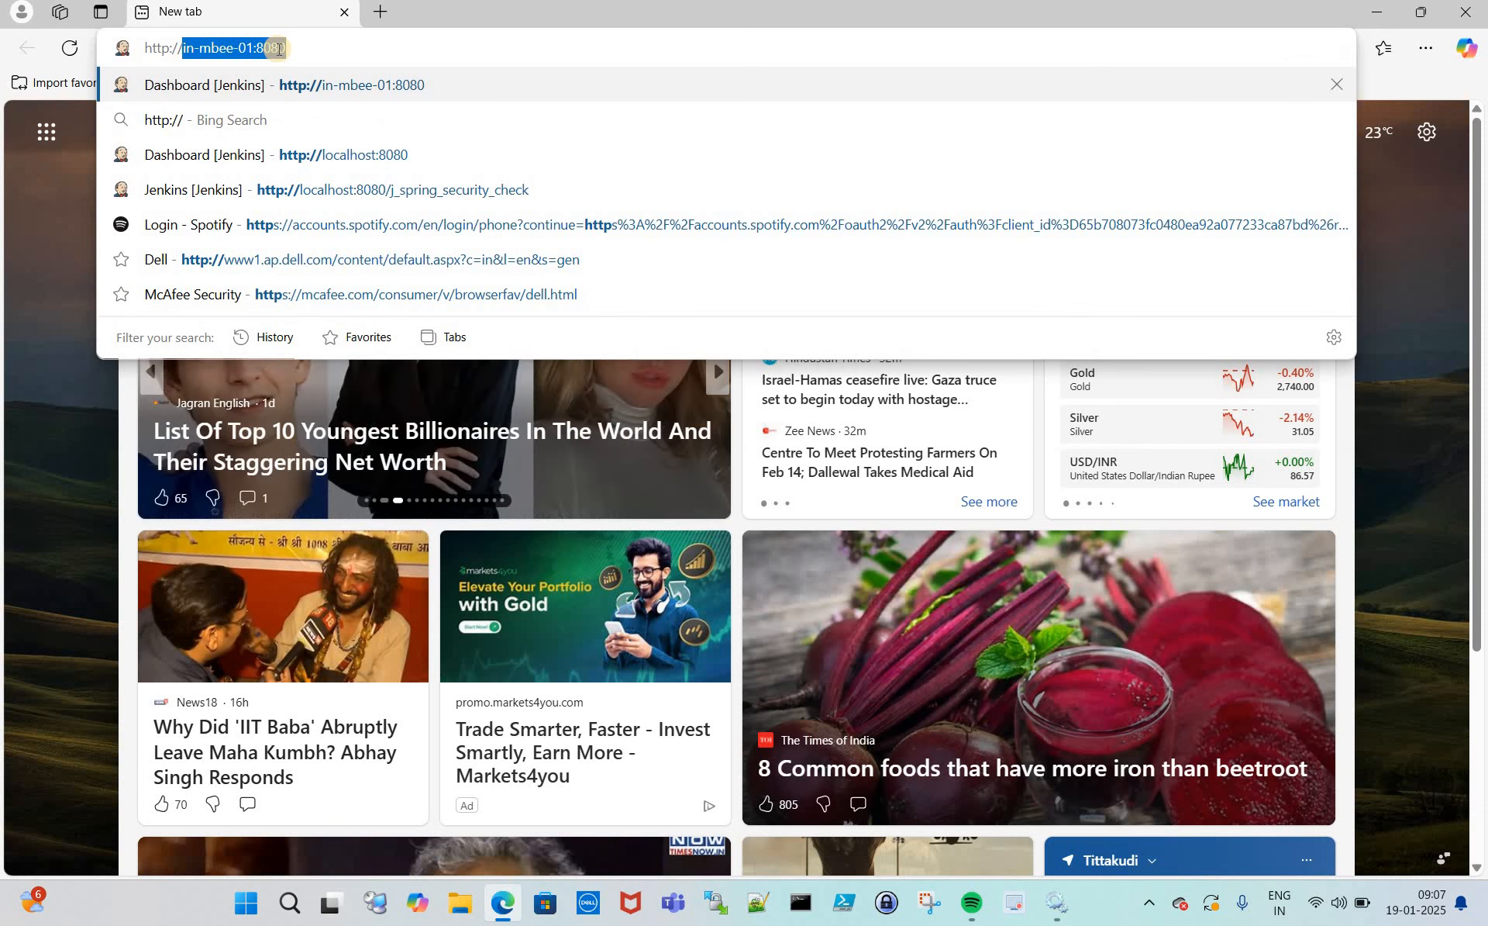
{"action": "type", "text": "lo"}
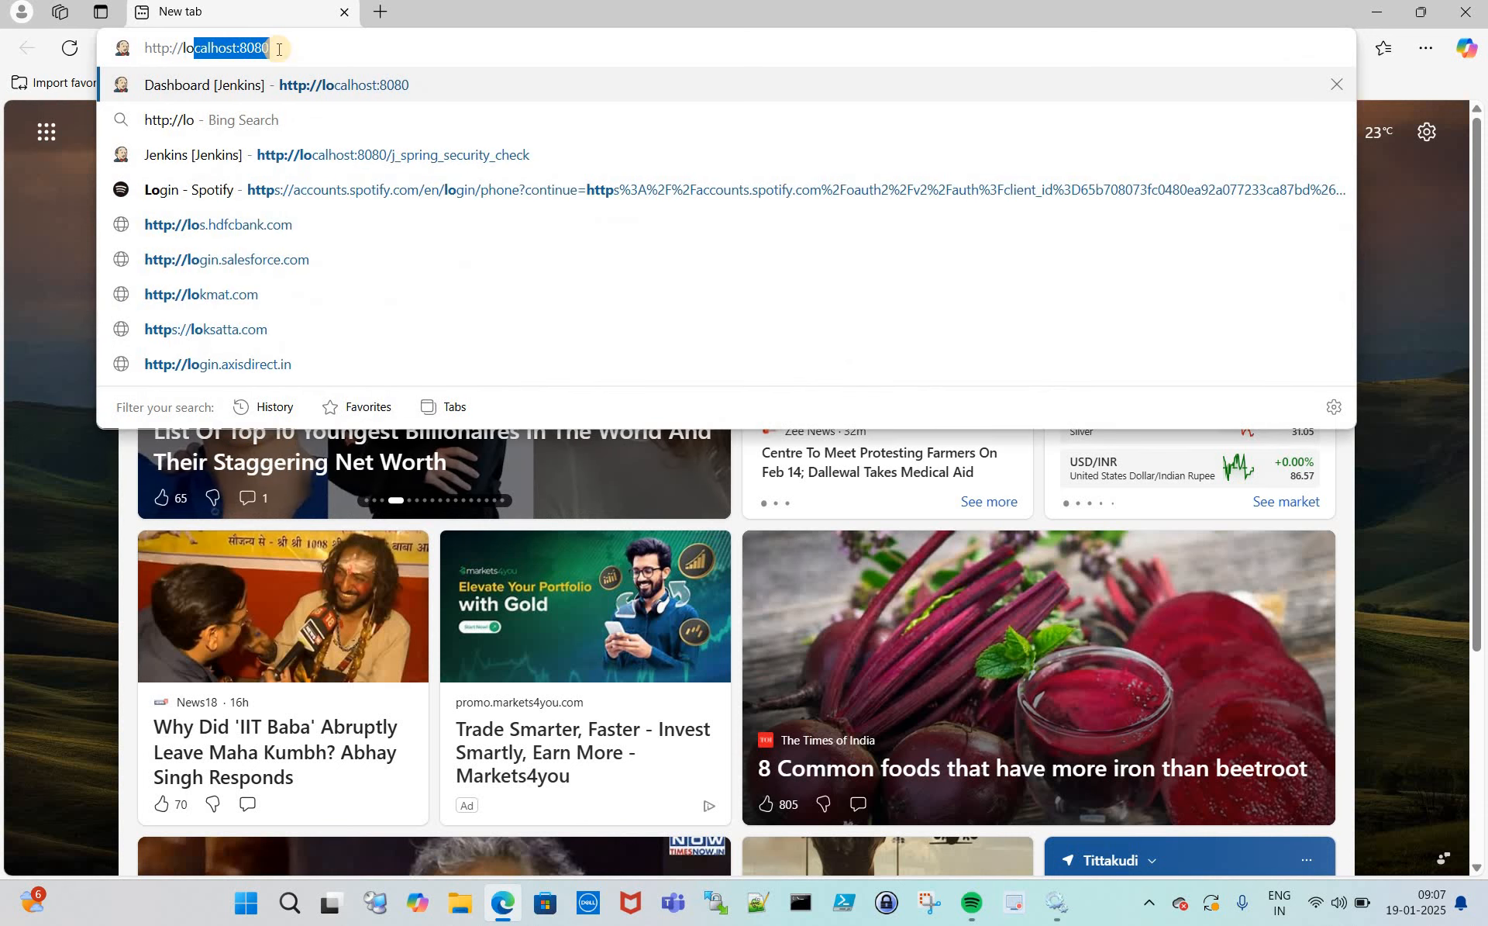
{"action": "key", "text": "Right"}
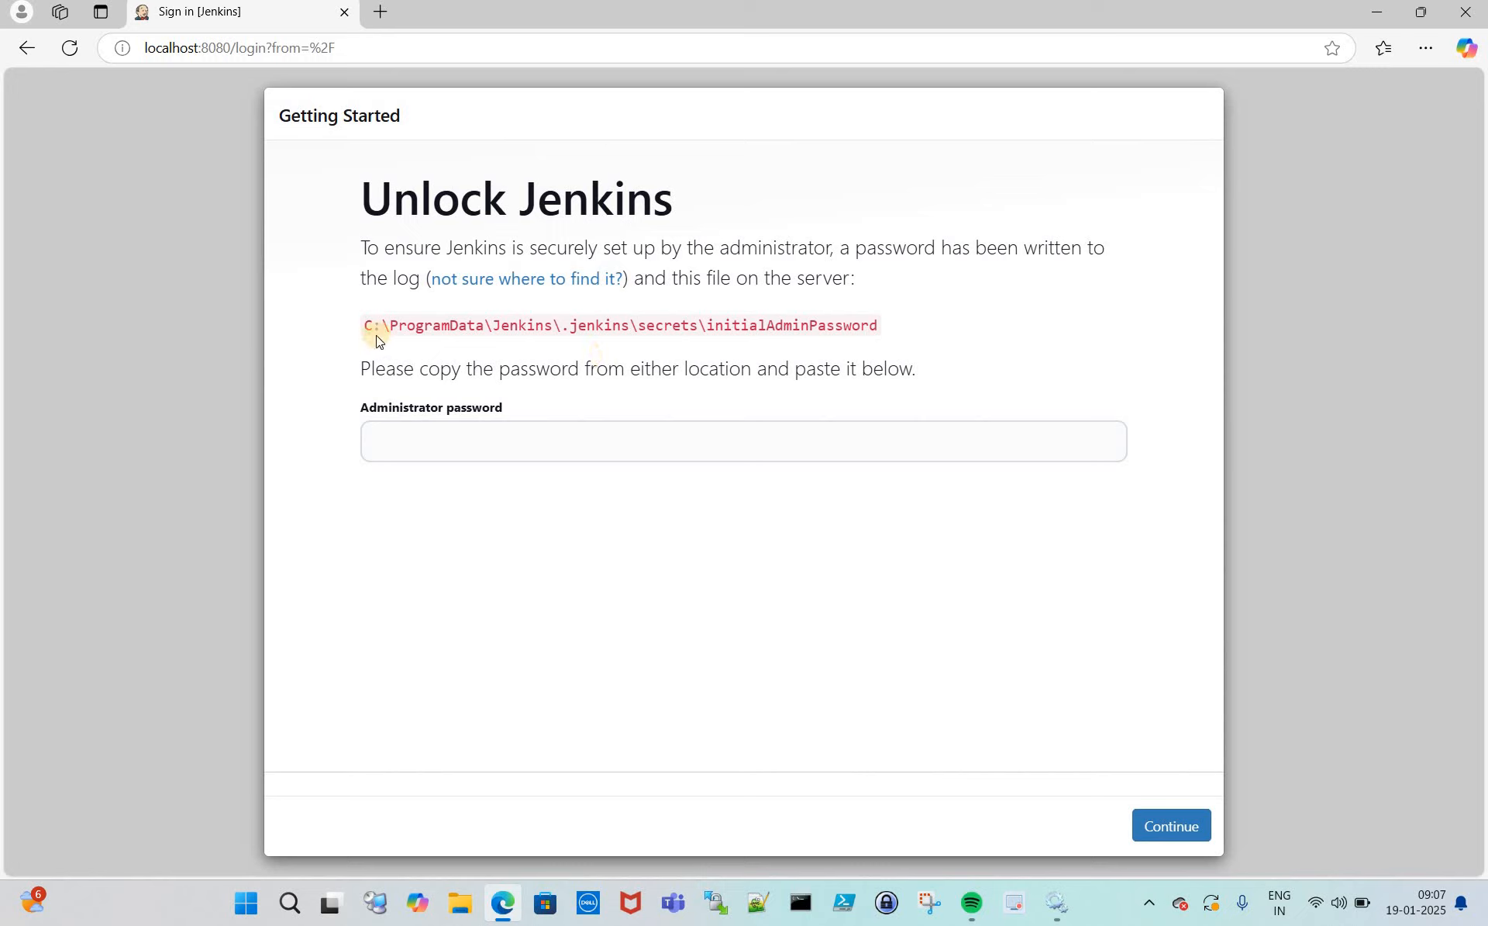
- Copy the secrets folder path from the unlock page and go to it in File Explorer
{"action": "left_click_drag", "start_coordinate": [369, 327], "coordinate": [485, 326]}
{"action": "left_click_drag", "start_coordinate": [595, 331], "coordinate": [702, 333]}
{"action": "key", "text": "ctrl+c"}
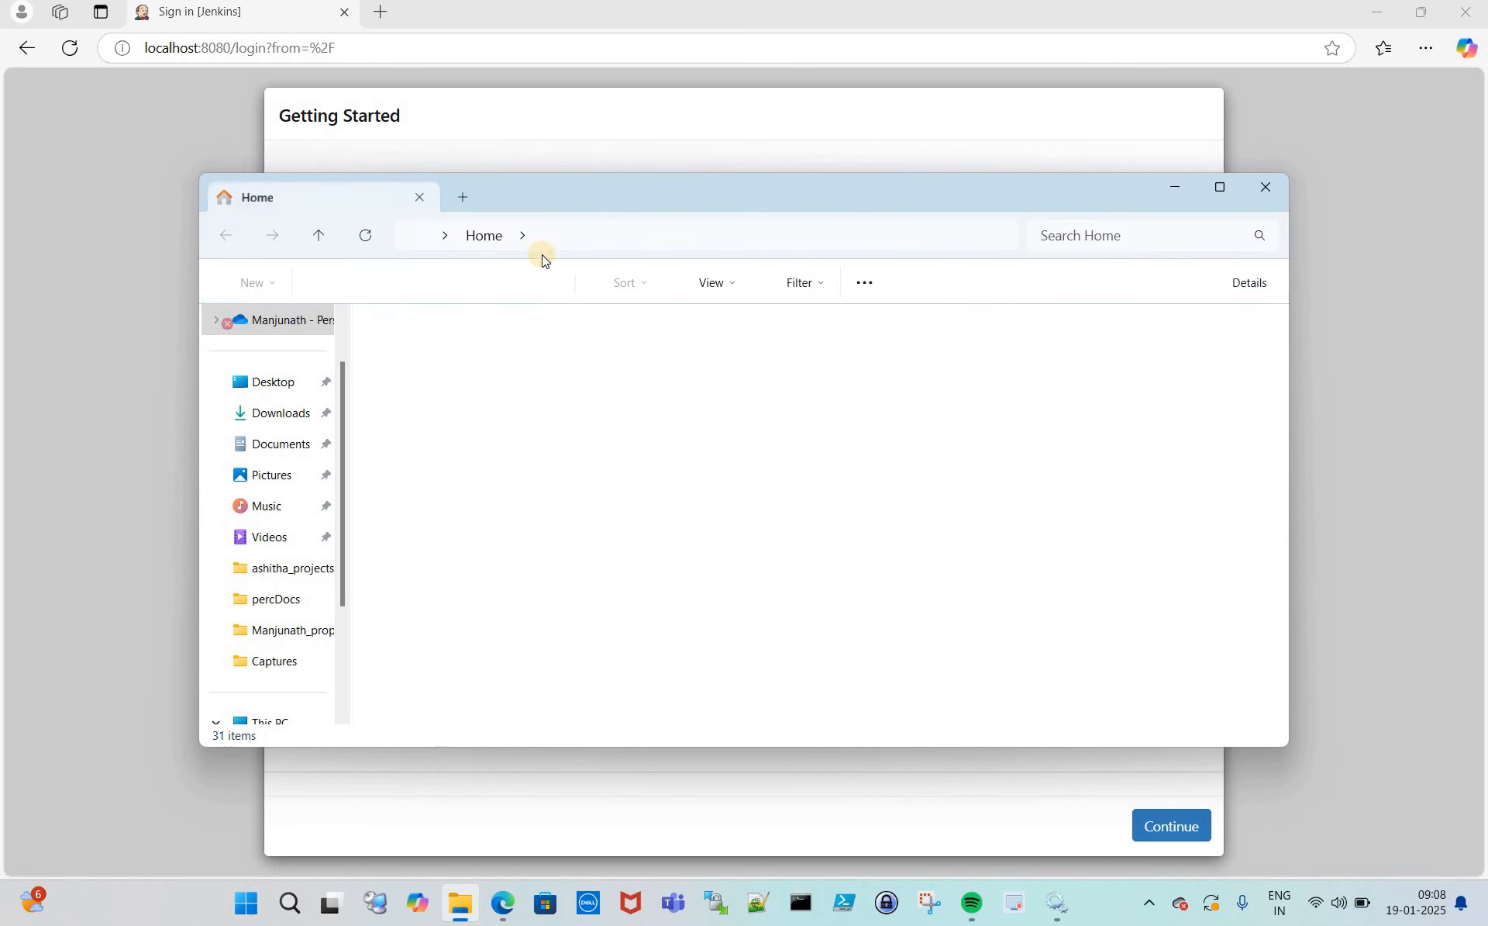
{"action": "left_click", "coordinate": [573, 235]}
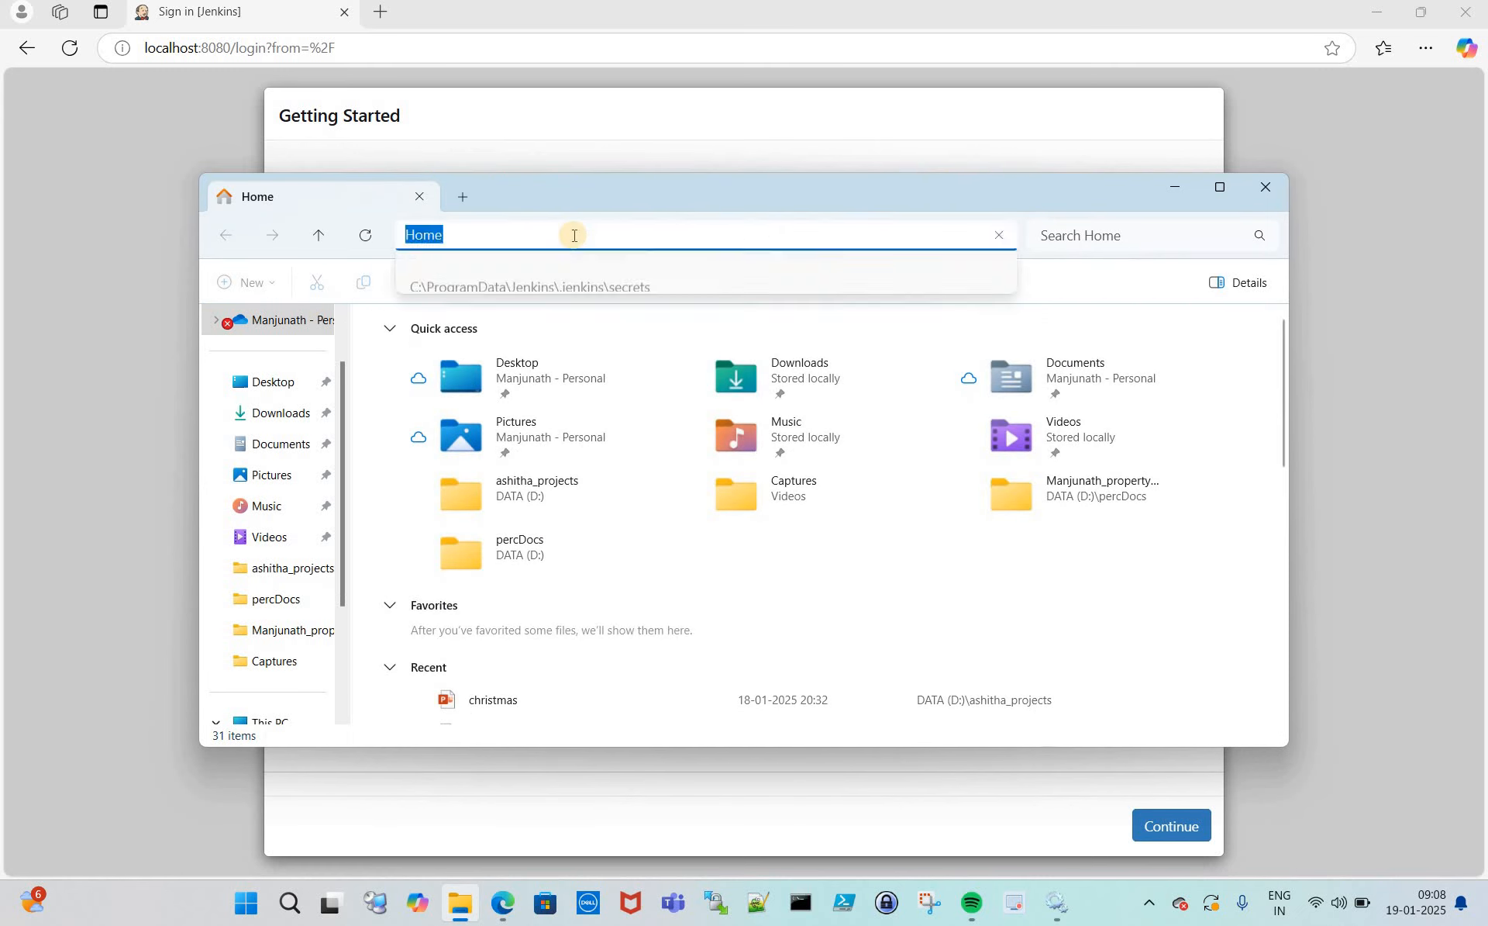
{"action": "key", "text": "ctrl+v"}
{"action": "key", "text": "Return"}
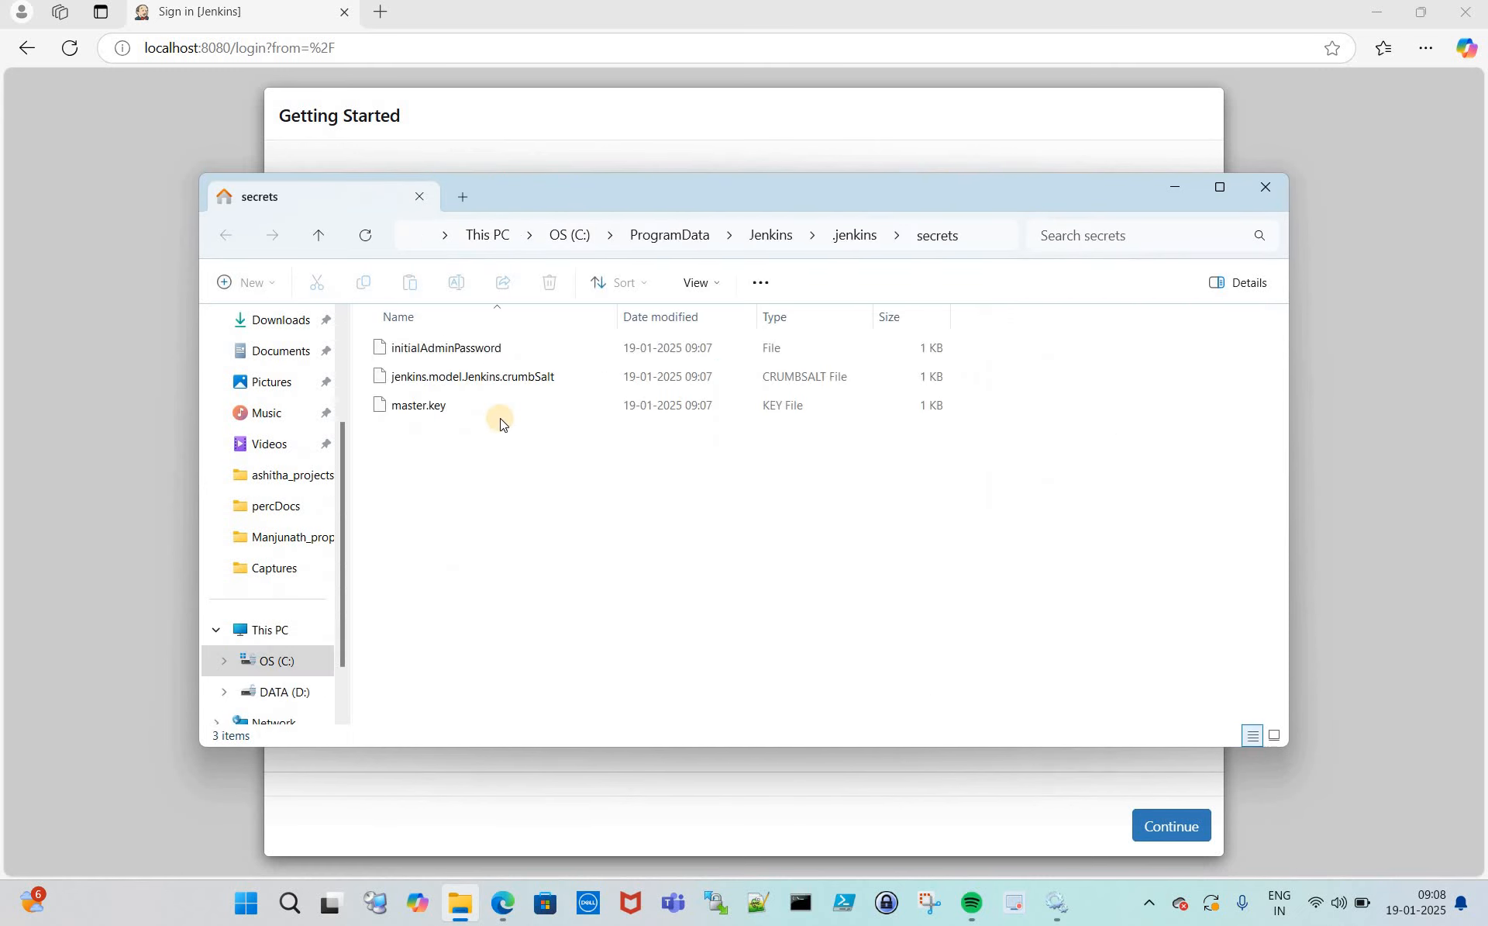
- Open initialAdminPassword in Notepad and copy the password line
{"action": "left_click", "coordinate": [442, 355]}
{"action": "right_click", "coordinate": [440, 352]}
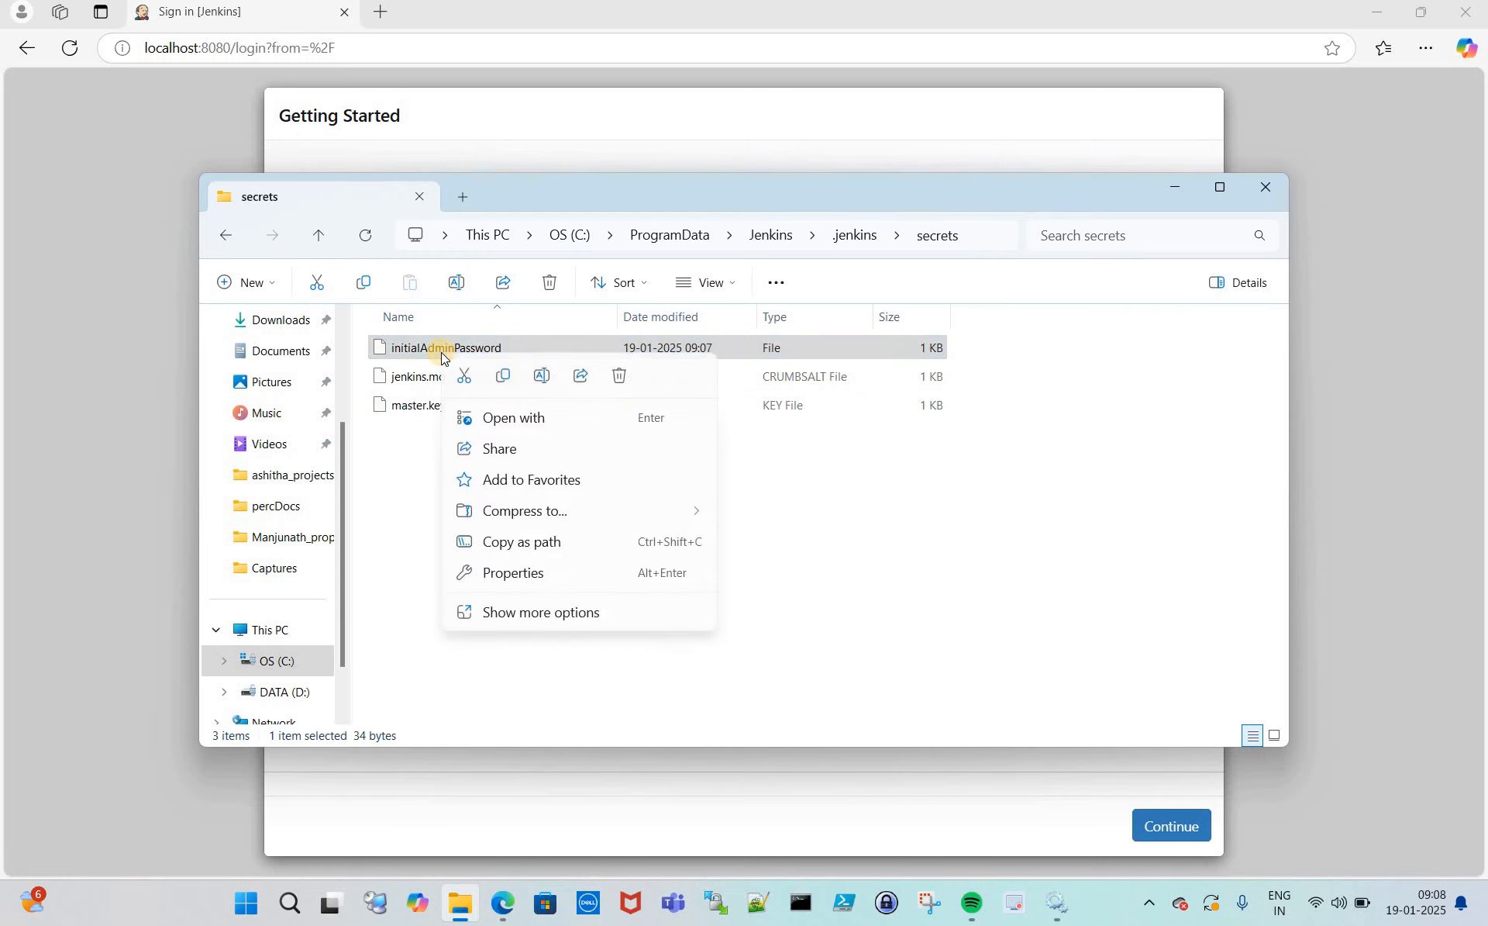
{"action": "left_click", "coordinate": [524, 419]}
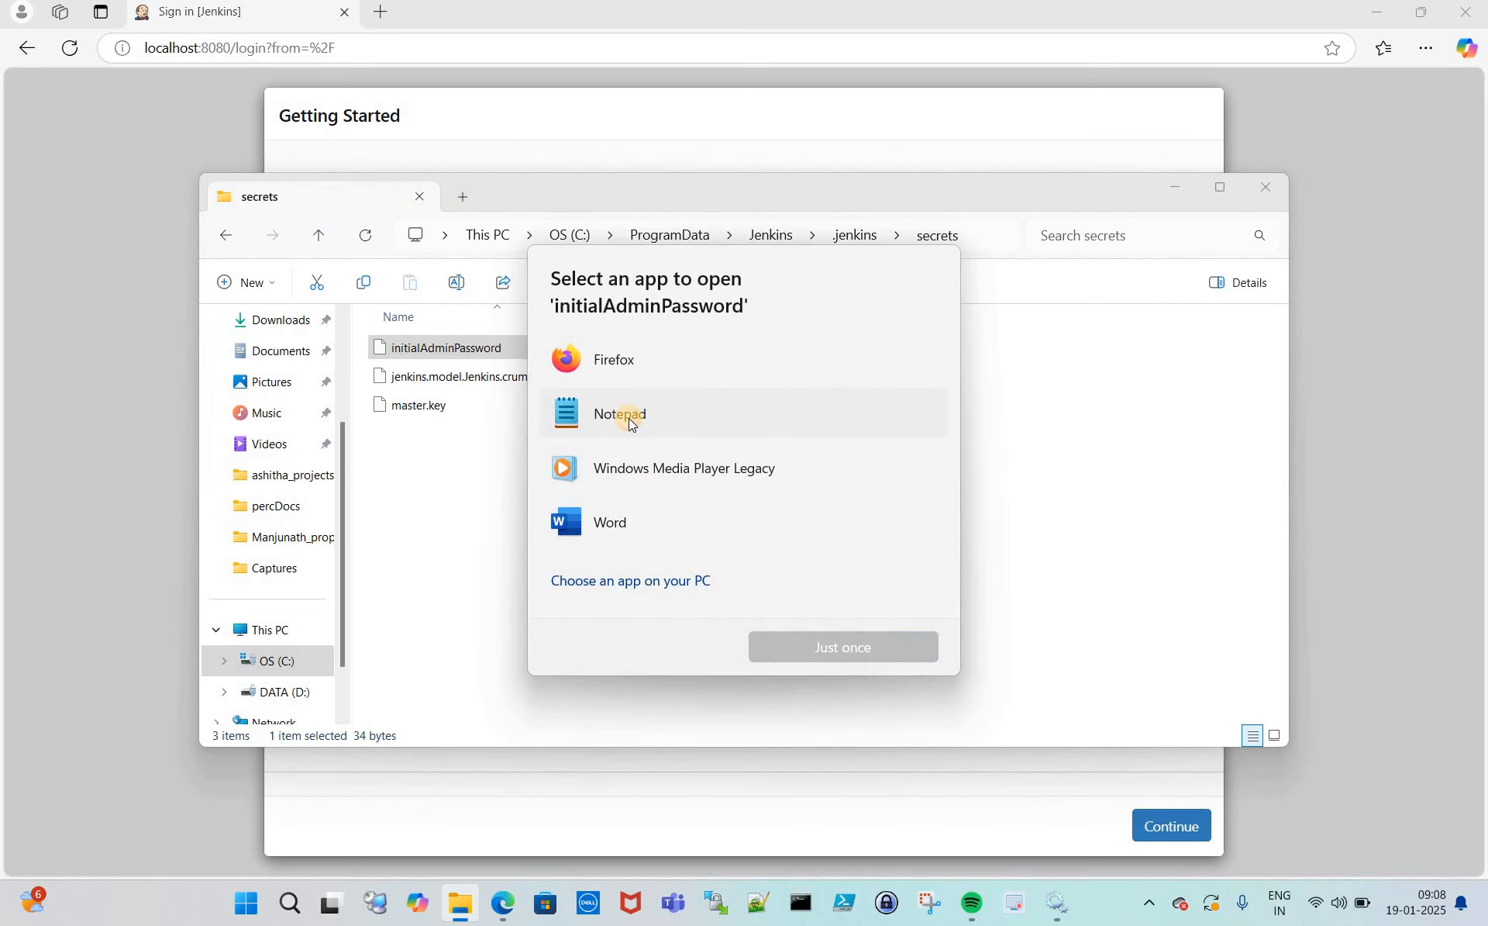
{"action": "double_click", "coordinate": [630, 417]}
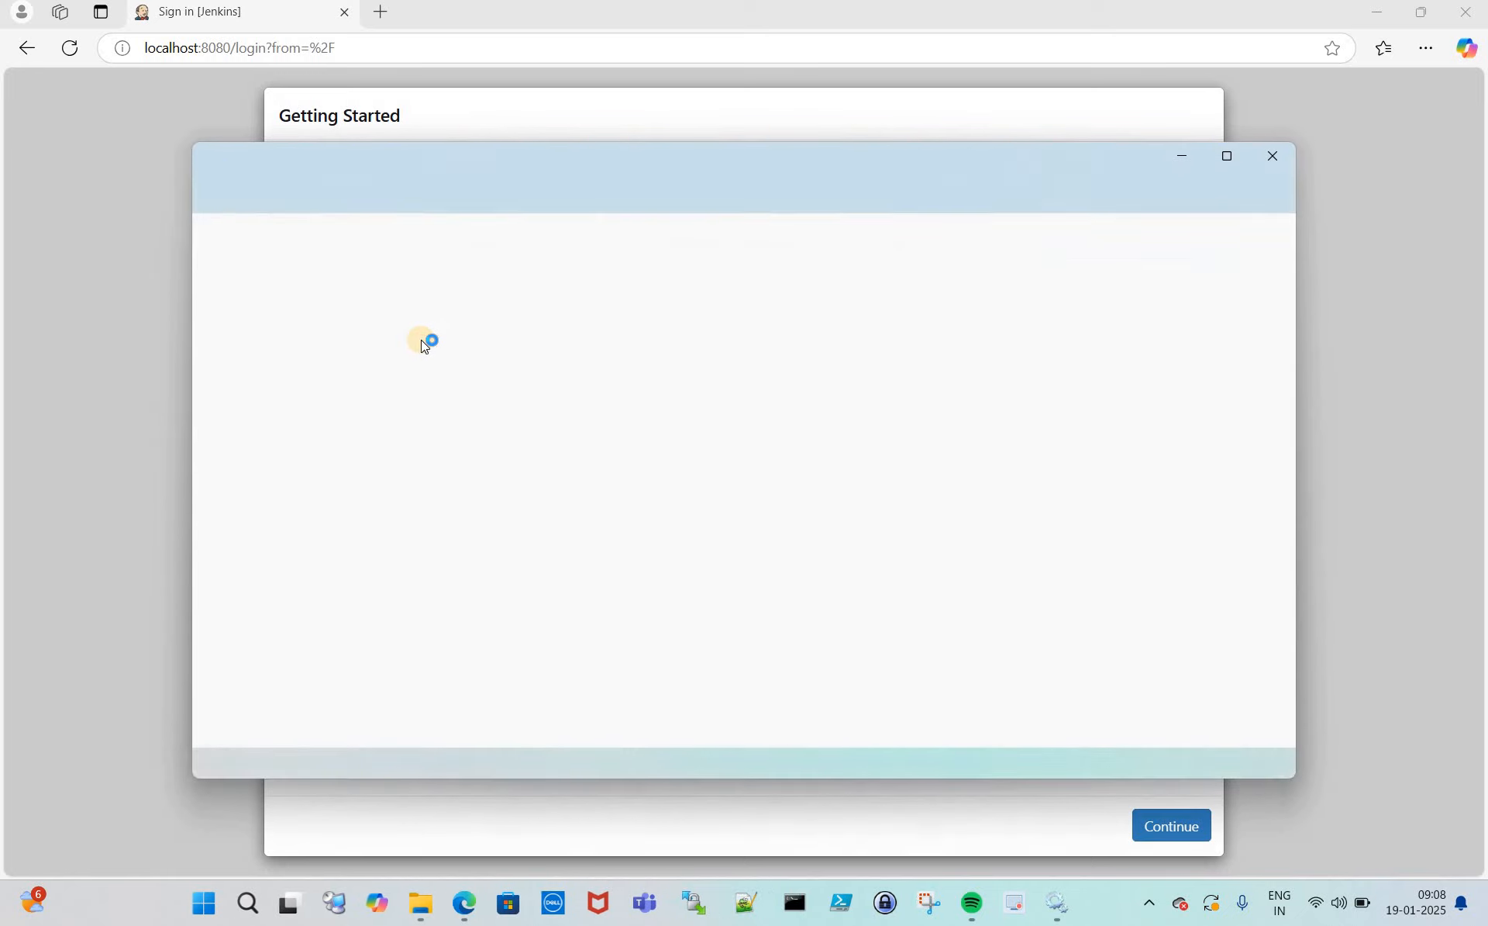
{"action": "left_click_drag", "start_coordinate": [489, 242], "coordinate": [183, 248]}
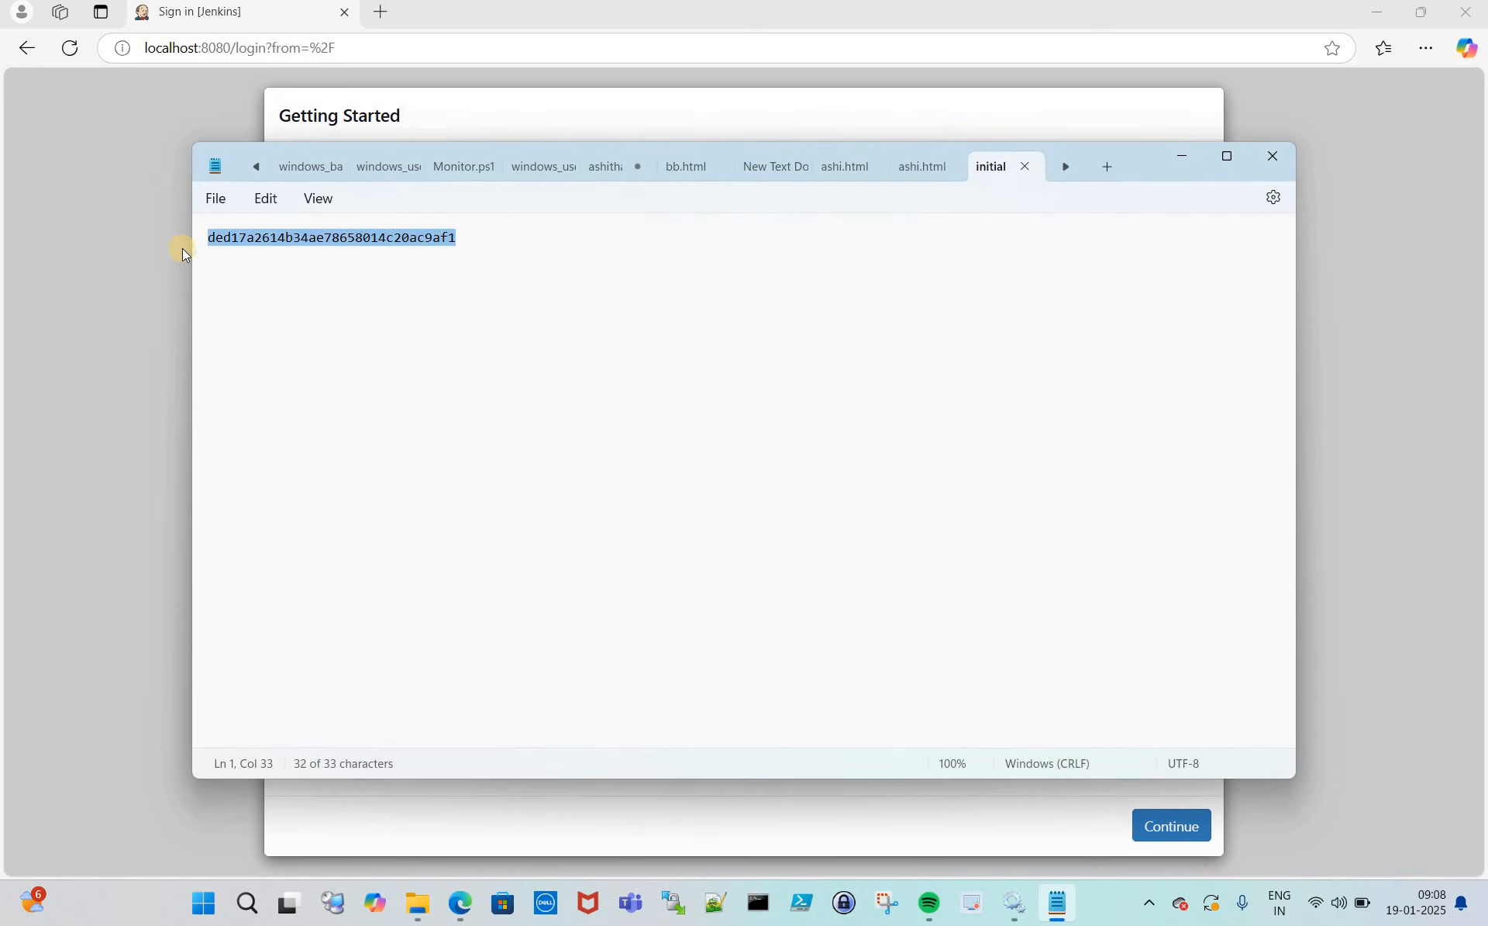
{"action": "left_click", "coordinate": [107, 324]}
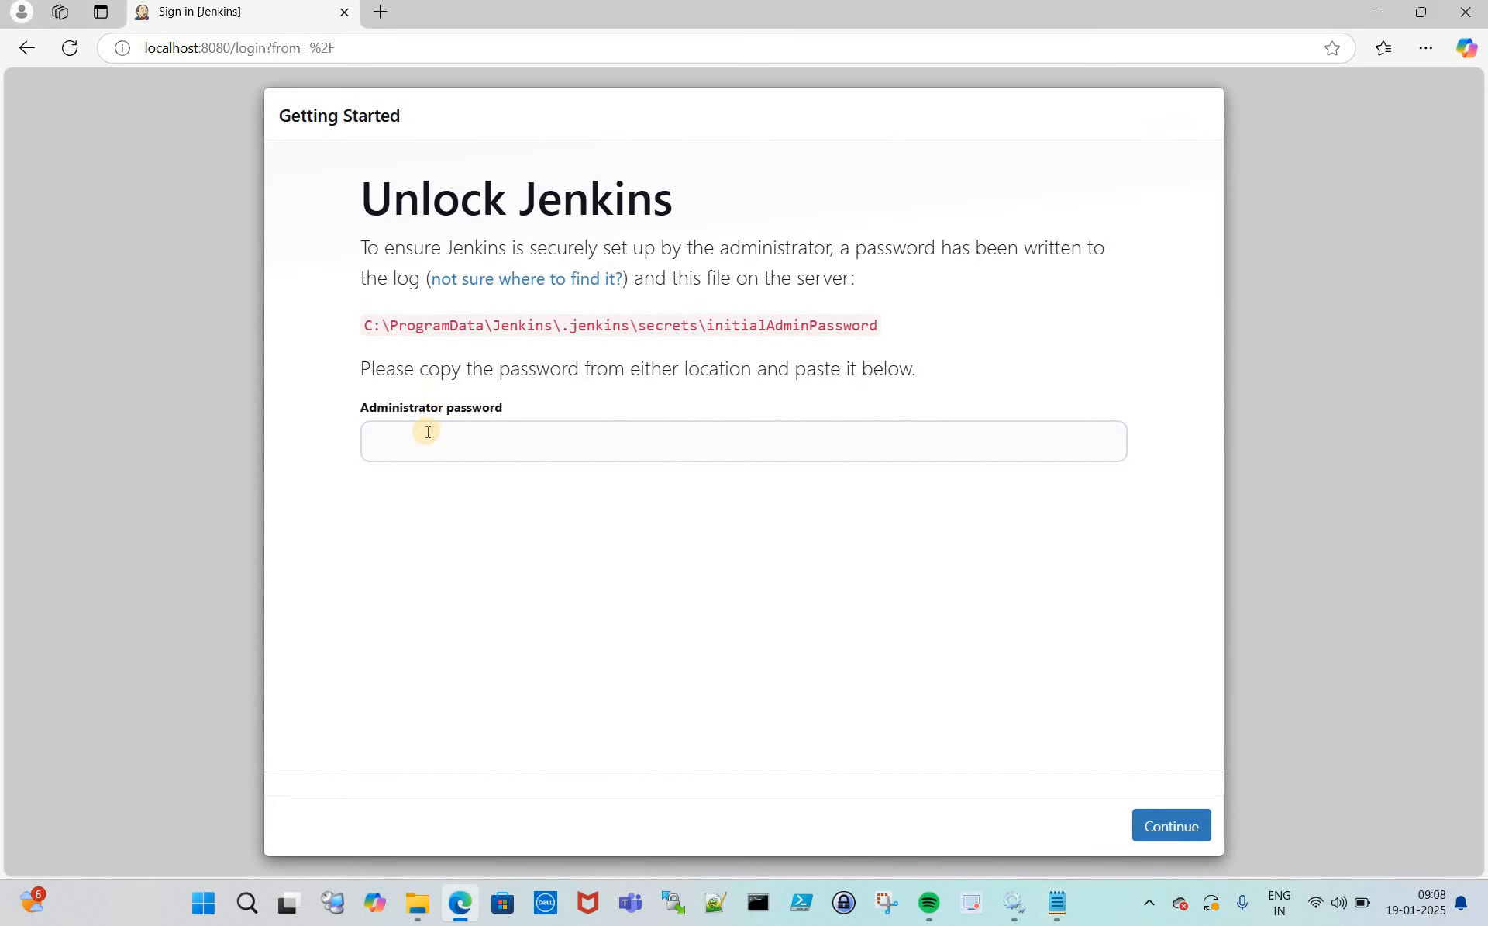
- Paste the administrator password to unlock Jenkins, then install the suggested plugins
{"action": "left_click", "coordinate": [427, 433]}
{"action": "key", "text": "ctrl+v"}
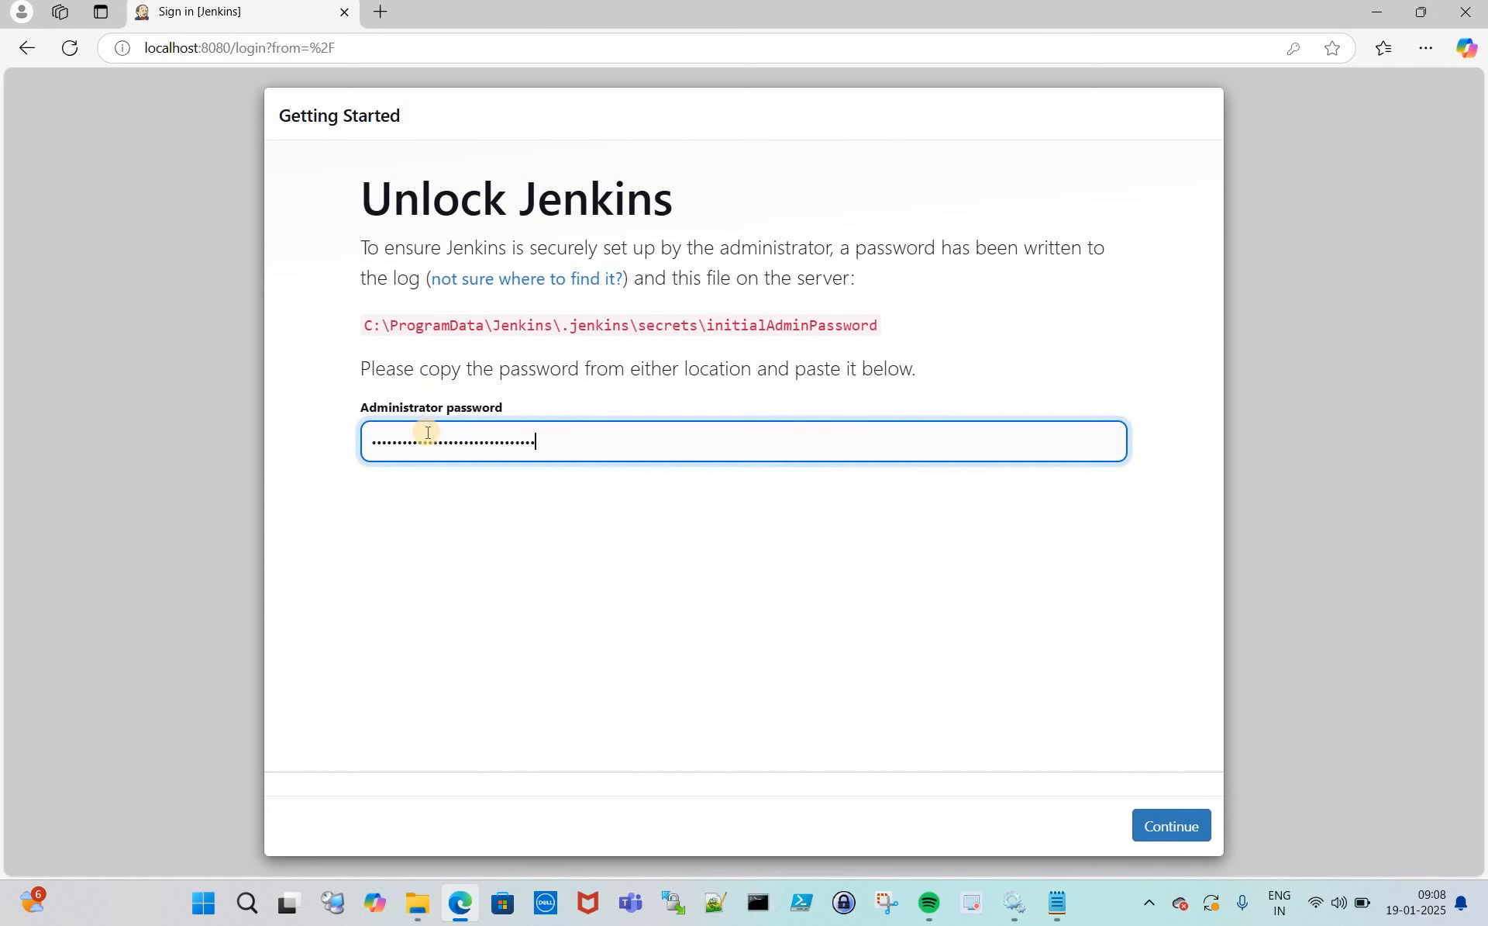
{"action": "left_click", "coordinate": [1178, 826]}
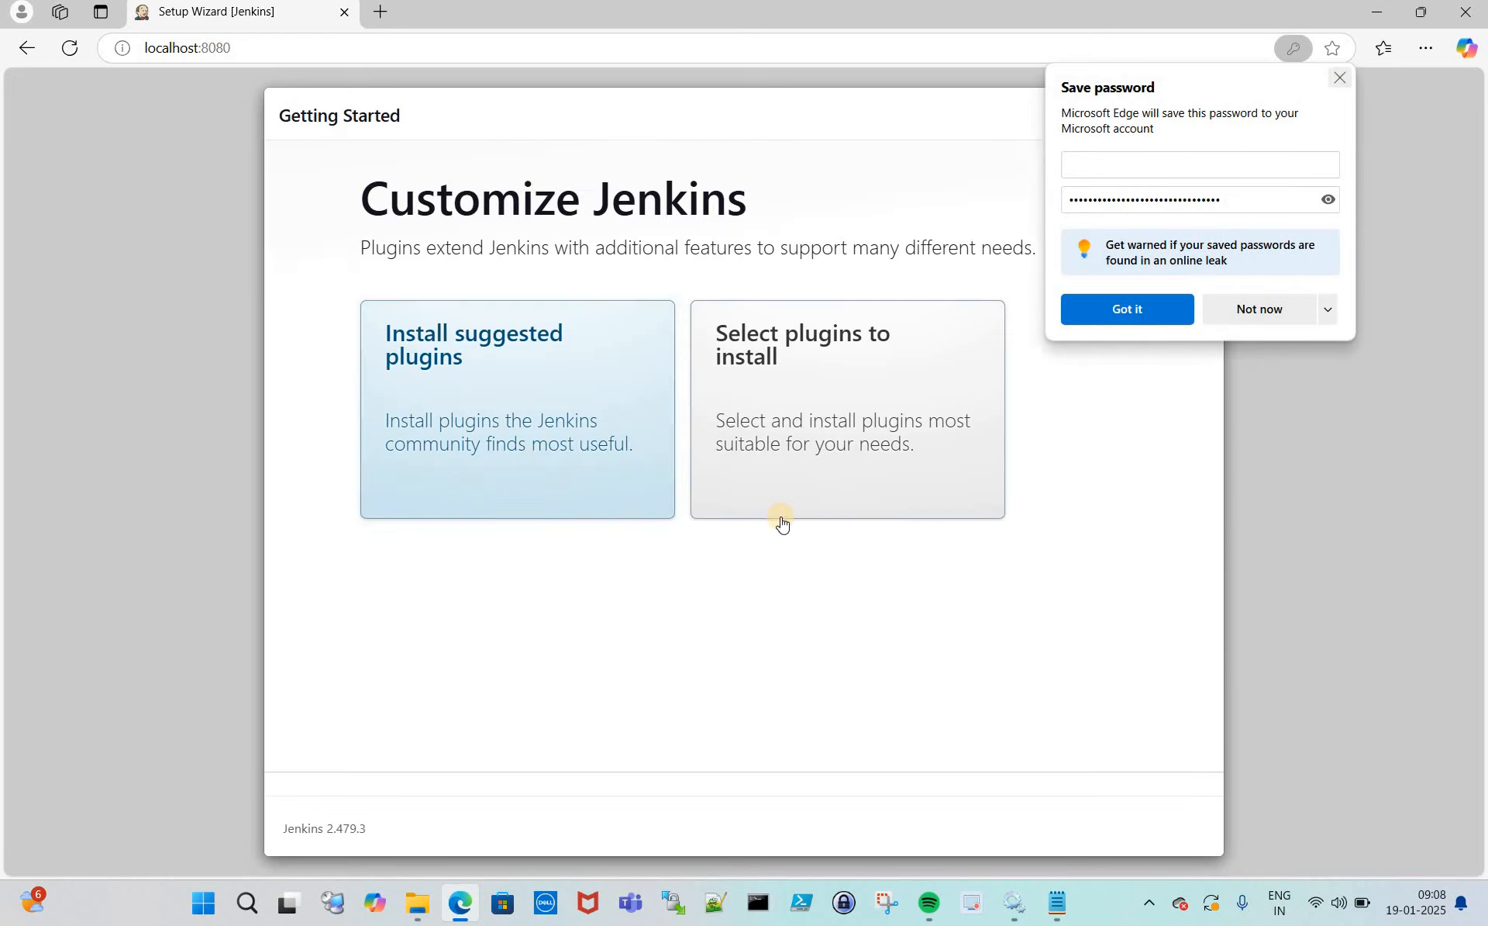
{"action": "left_click", "coordinate": [1340, 78]}
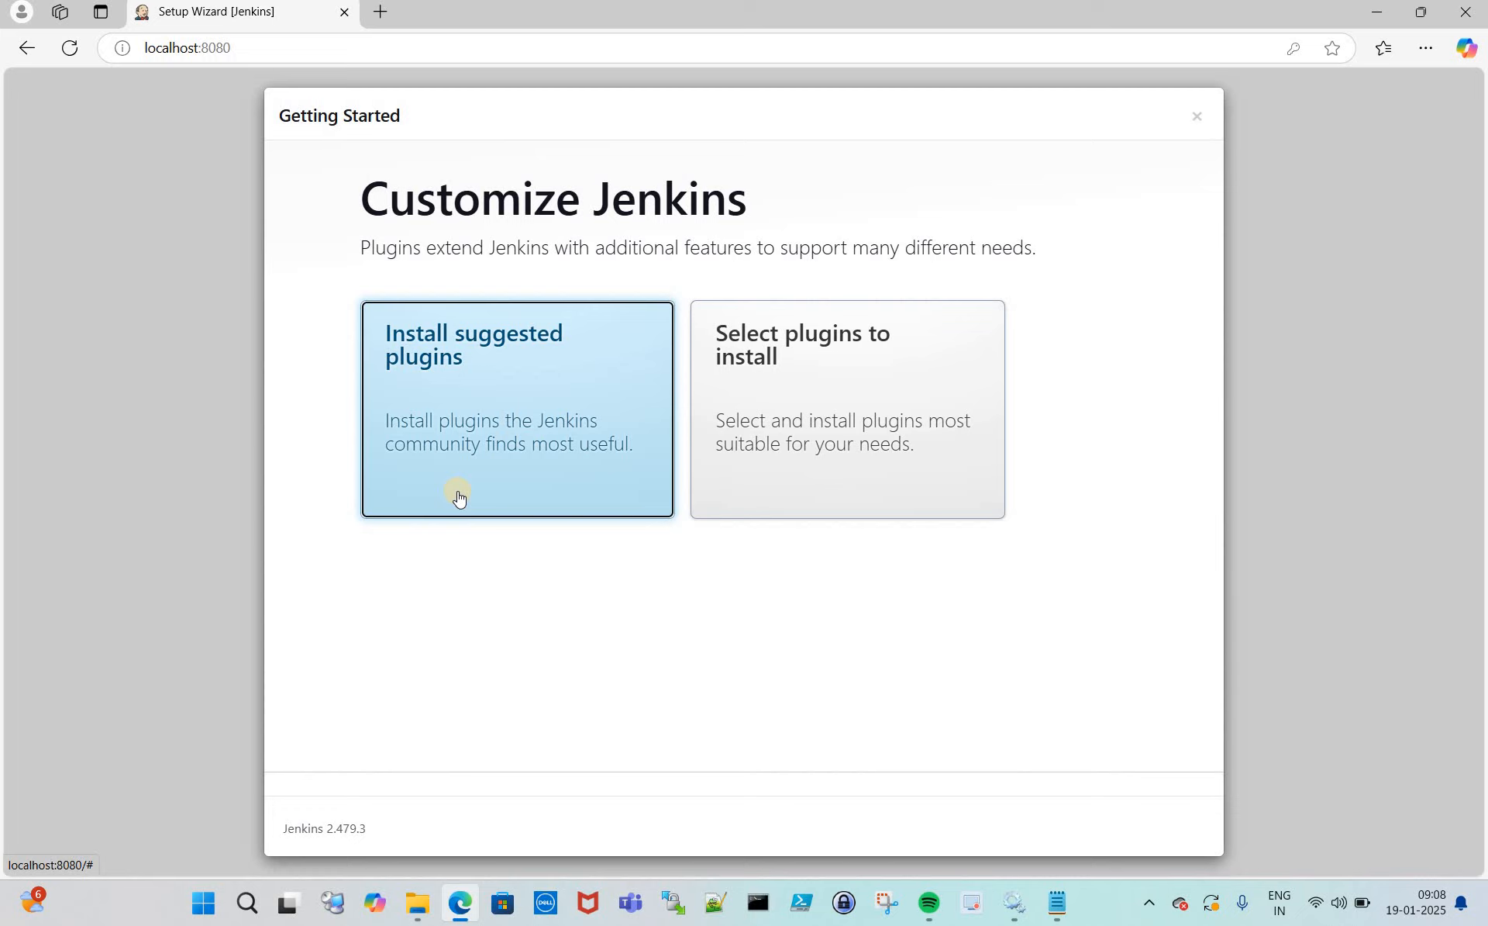
{"action": "left_click", "coordinate": [496, 436]}
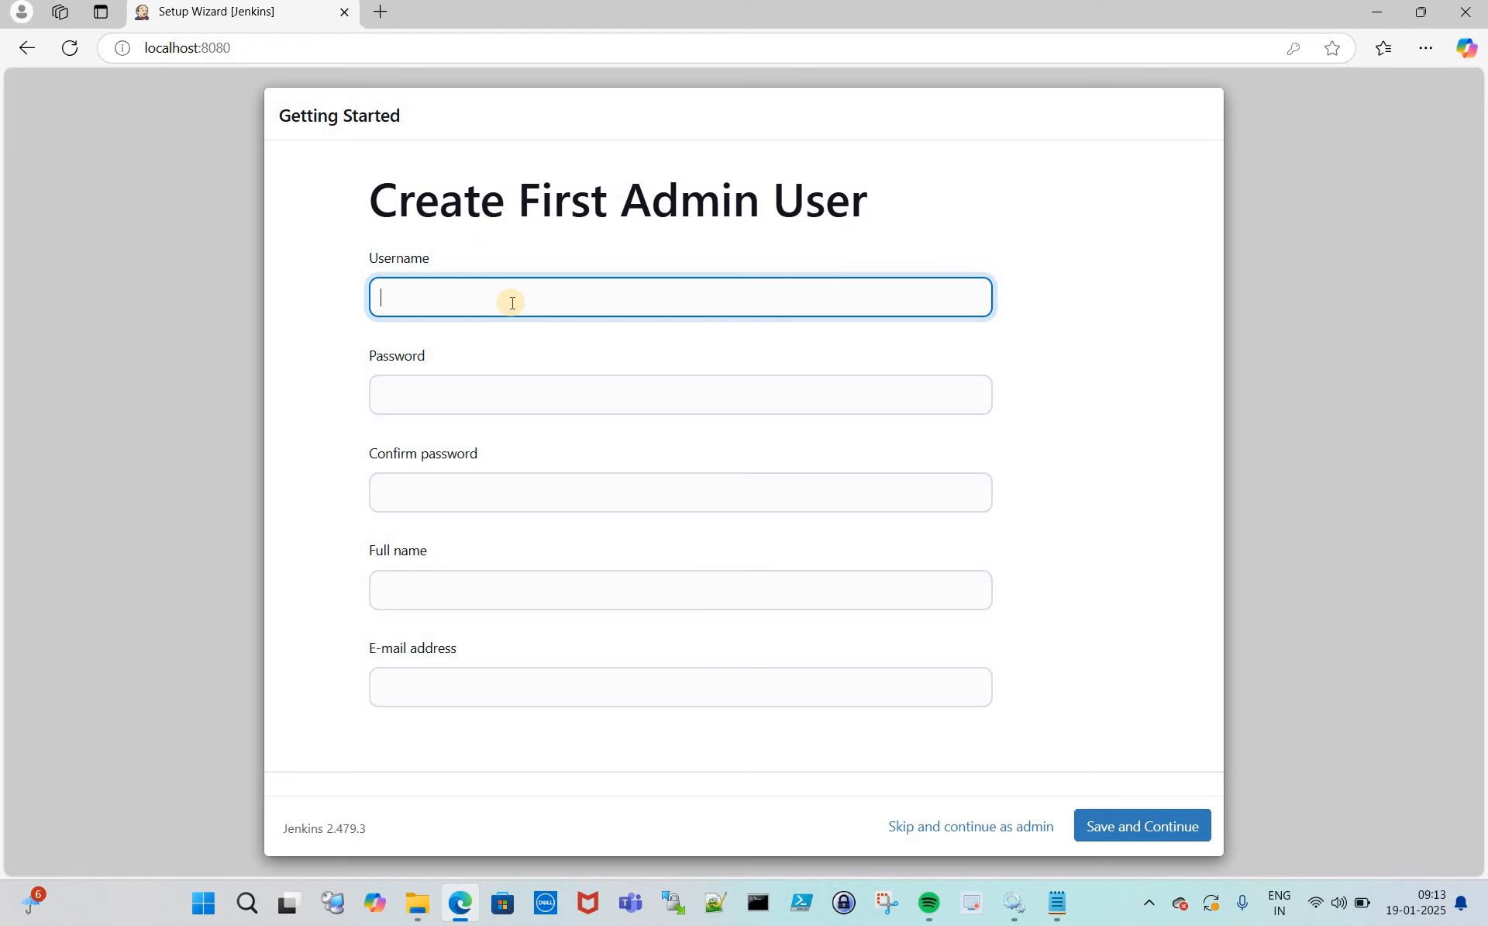
- Enter the admin username, then the password and its matching confirmation
{"action": "left_click", "coordinate": [468, 300]}
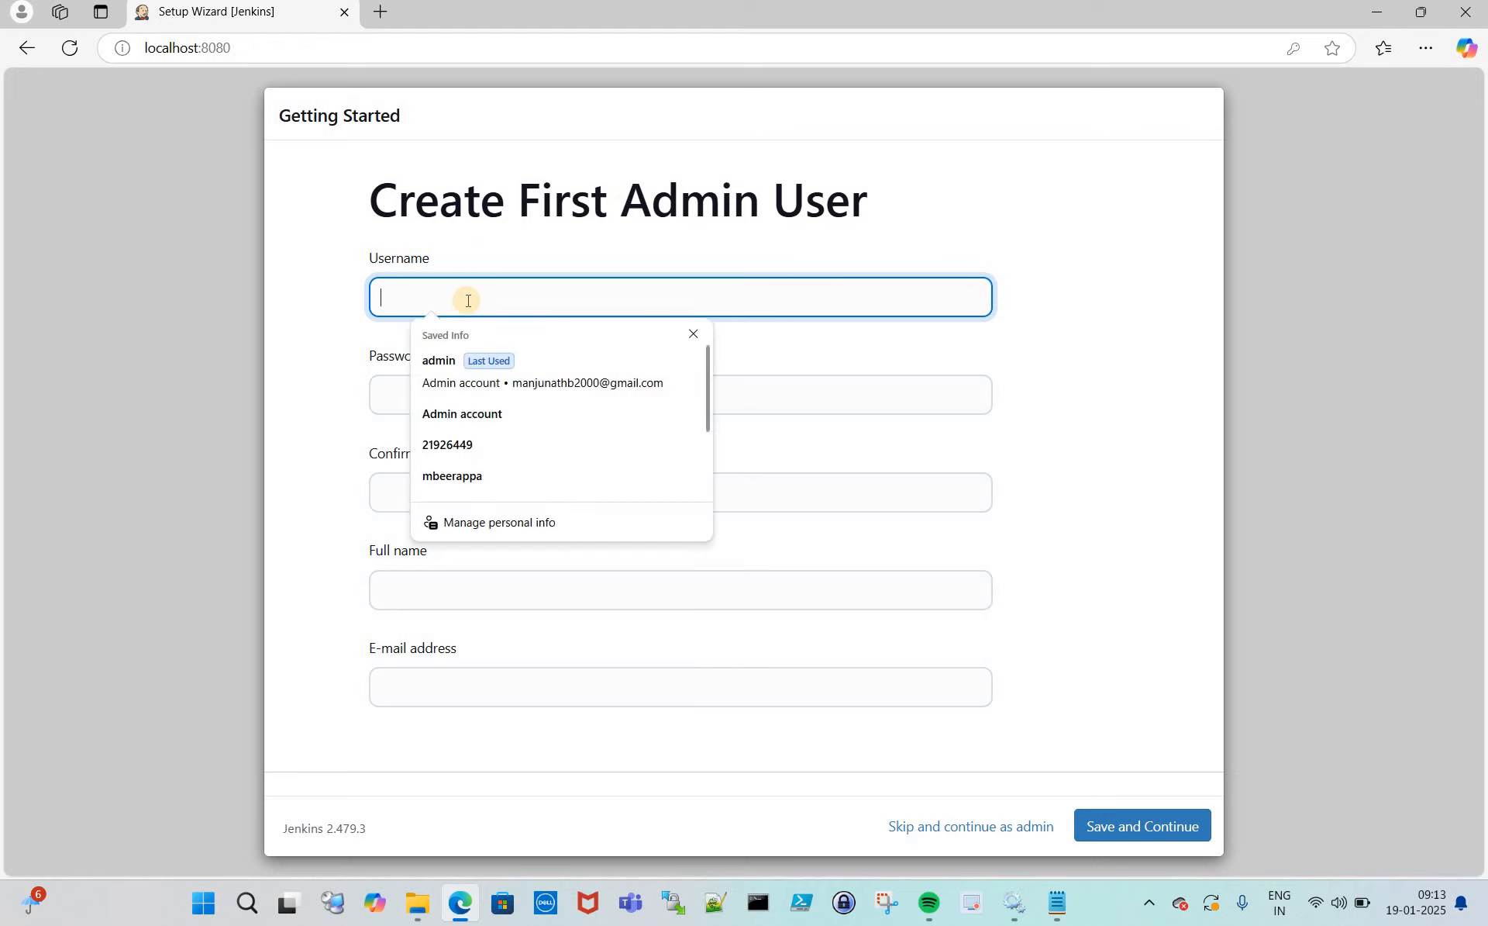
{"action": "type", "text": "admin account"}
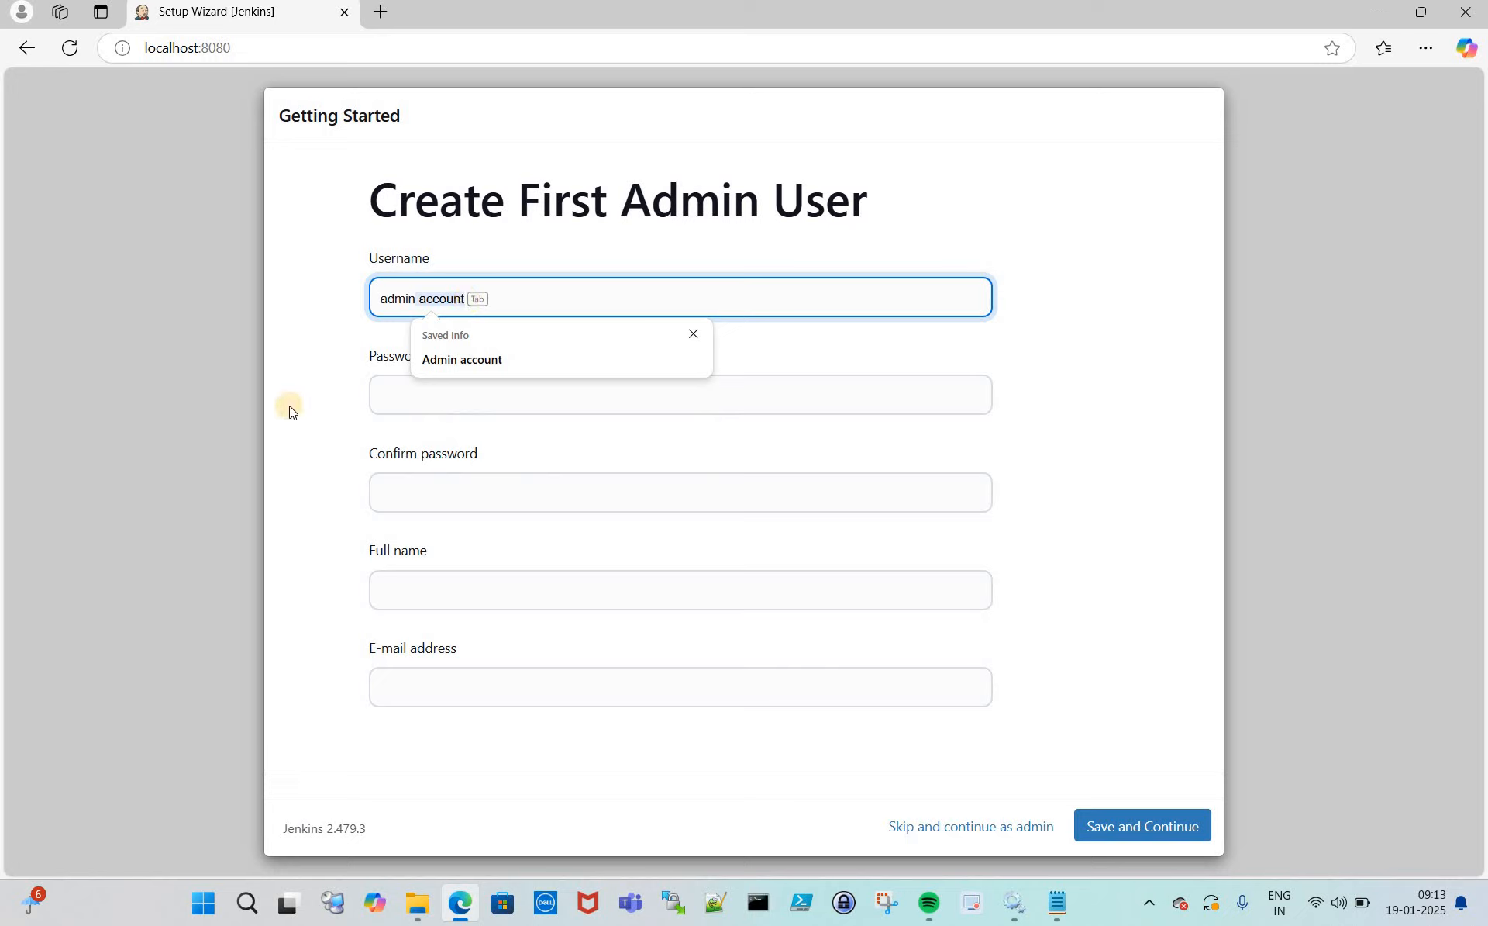
{"action": "left_click", "coordinate": [289, 406]}
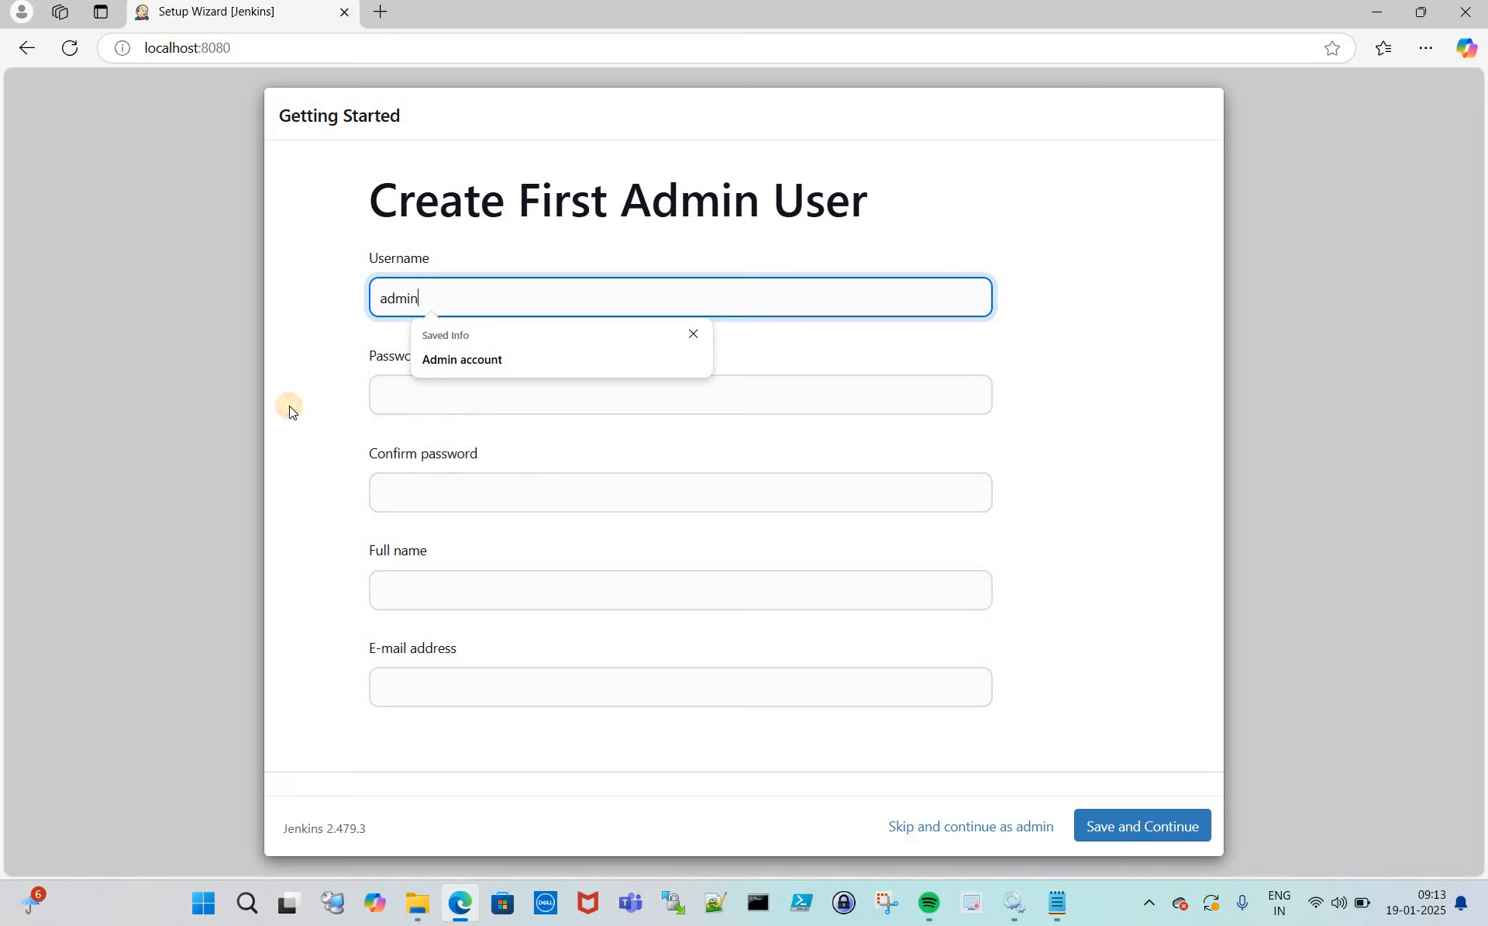
{"action": "left_click", "coordinate": [438, 396]}
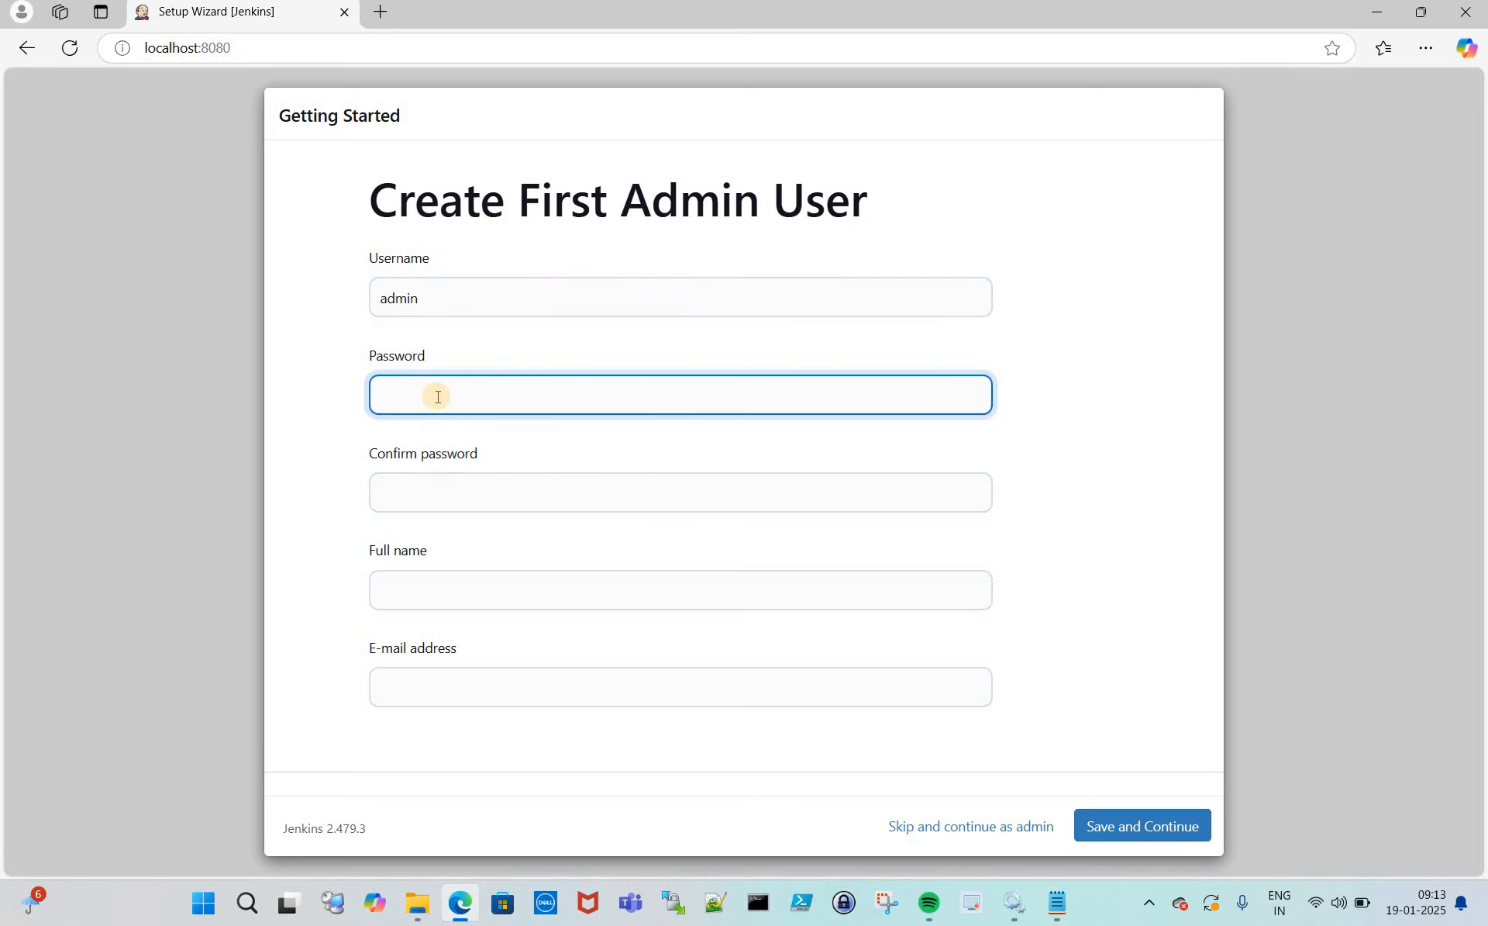
{"action": "type", "text": "admin"}
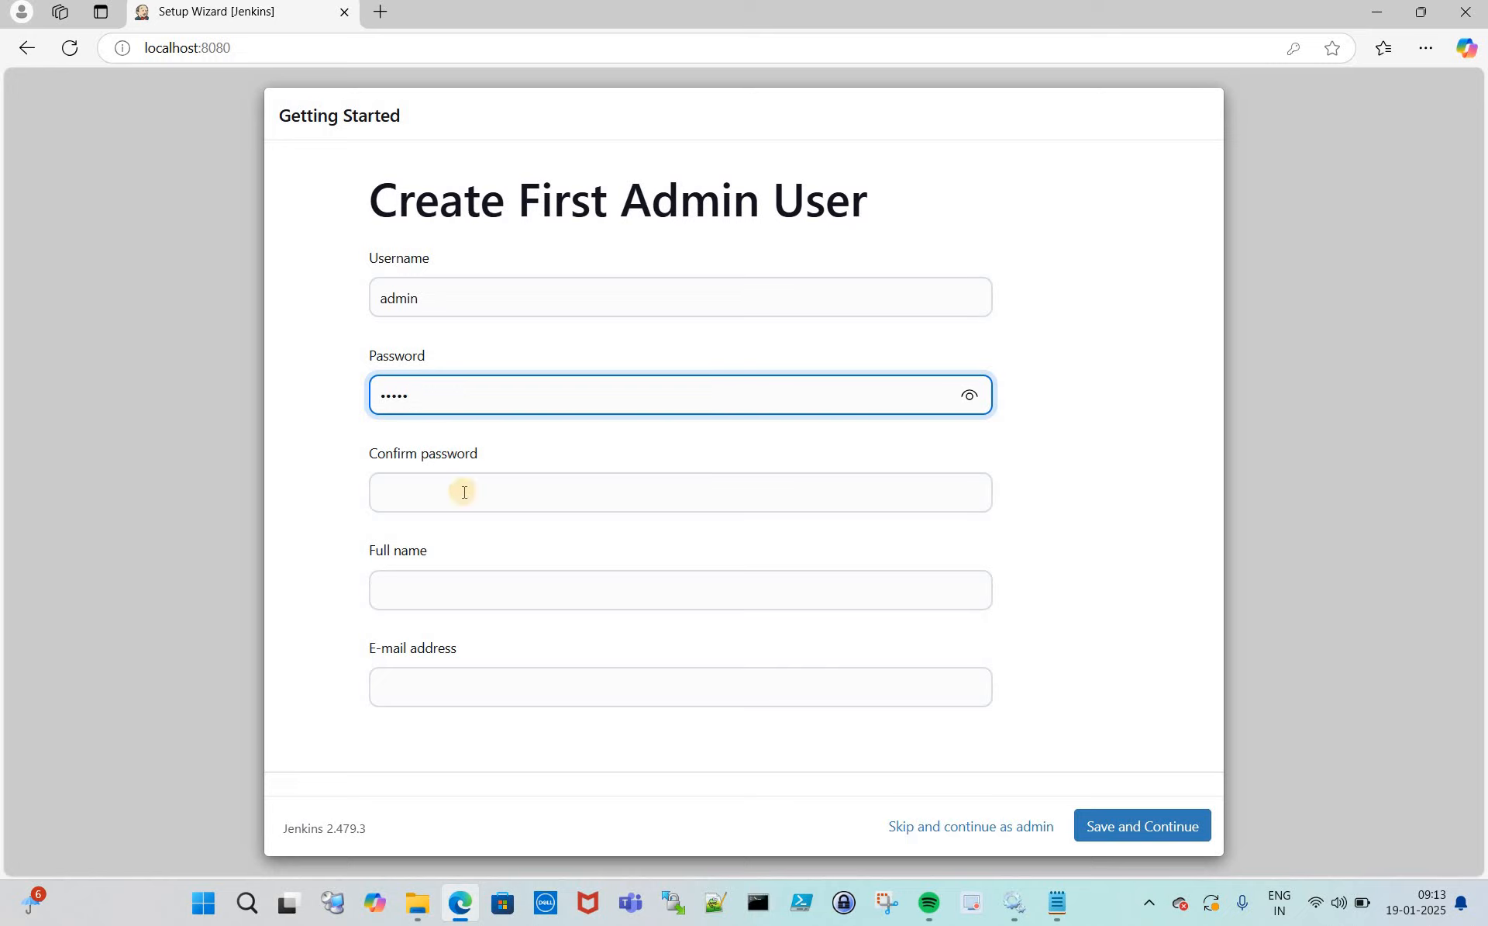
{"action": "left_click", "coordinate": [464, 494]}
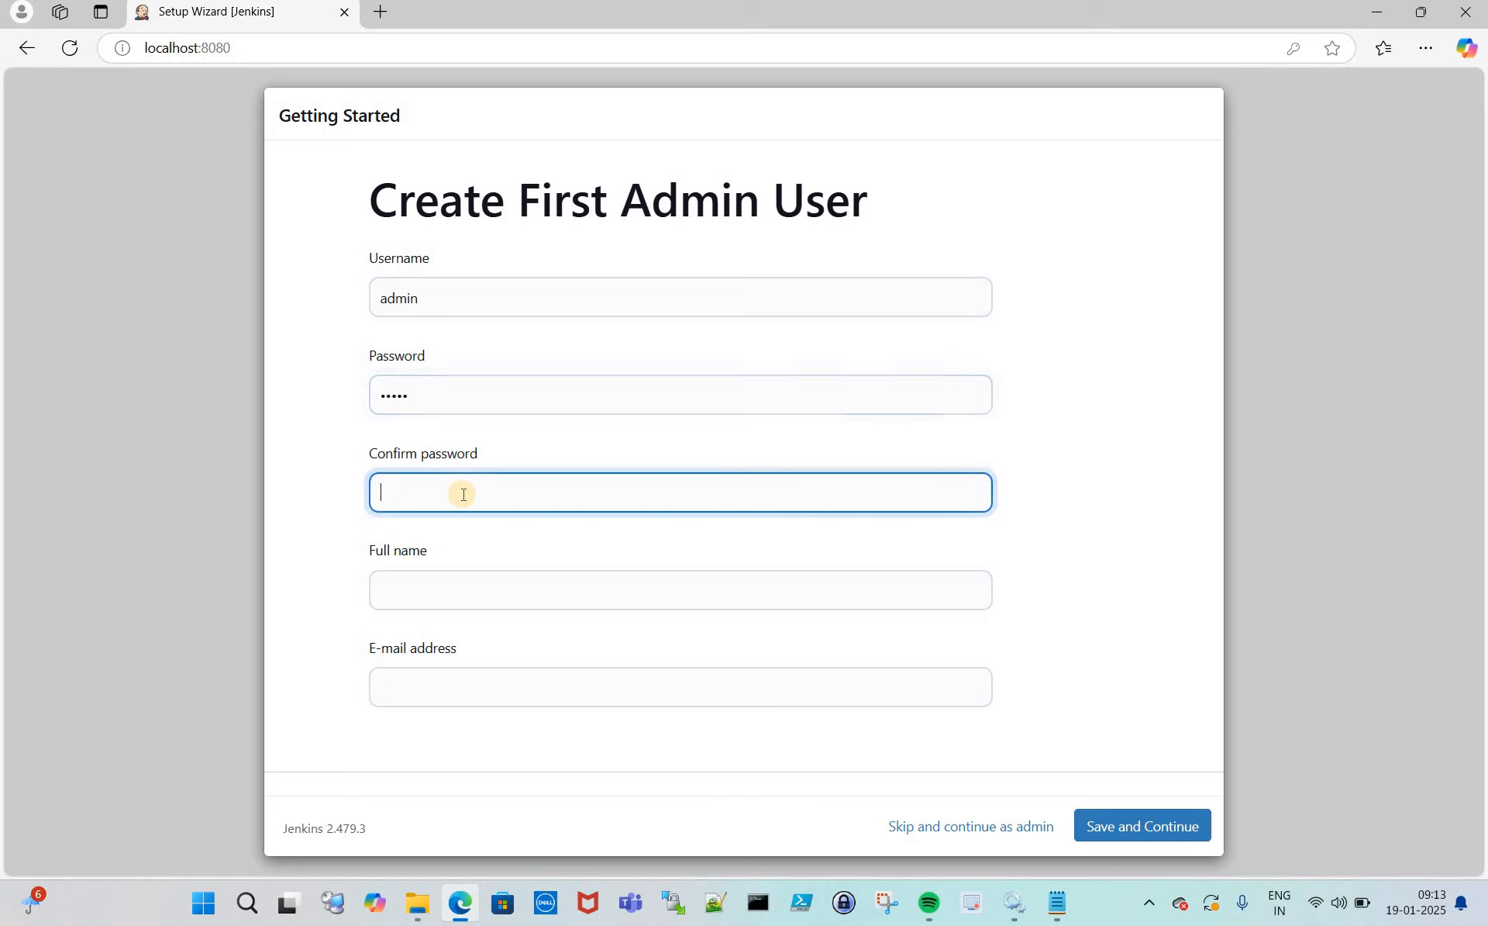
{"action": "type", "text": "admin"}
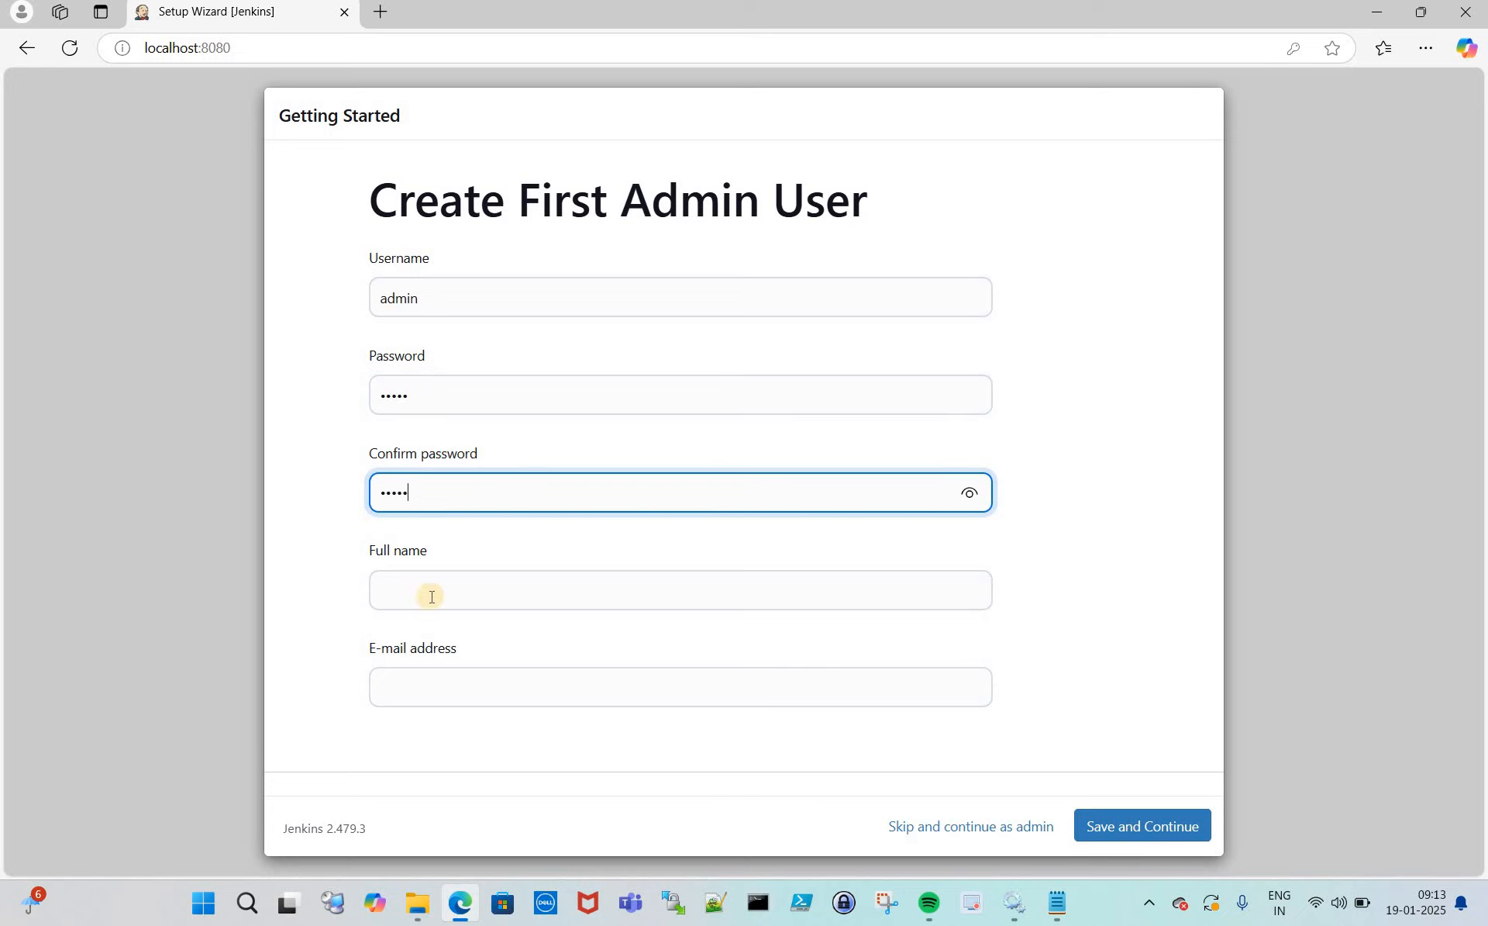
- Enter 'admin user' as the full name, correcting the typo
{"action": "left_click", "coordinate": [431, 597]}
{"action": "type", "text": "a"}
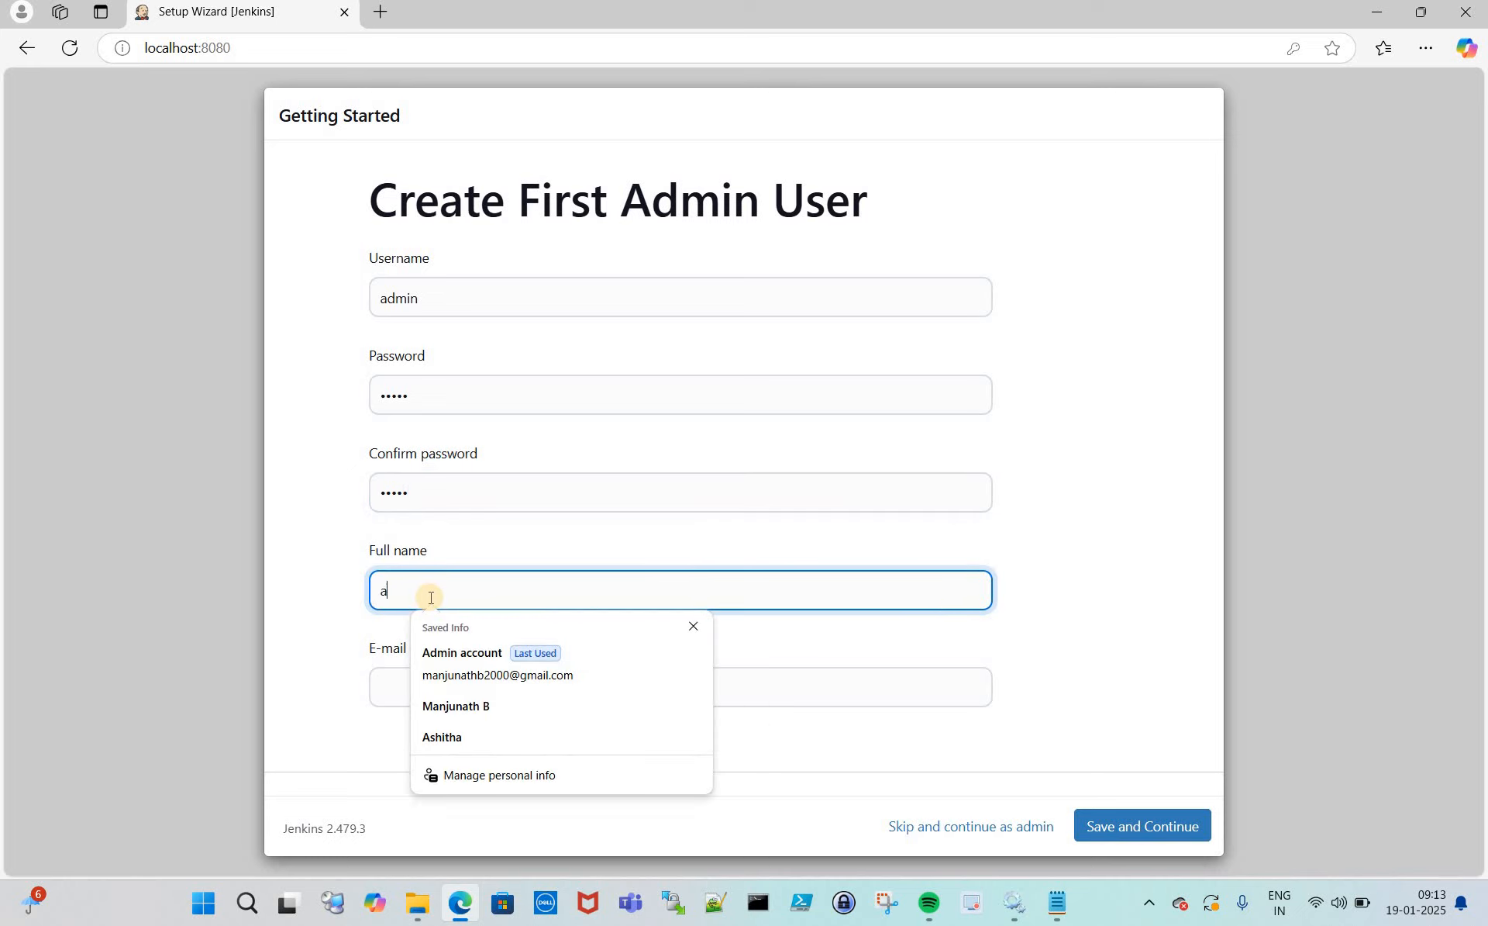
{"action": "type", "text": "dmin iuse"}
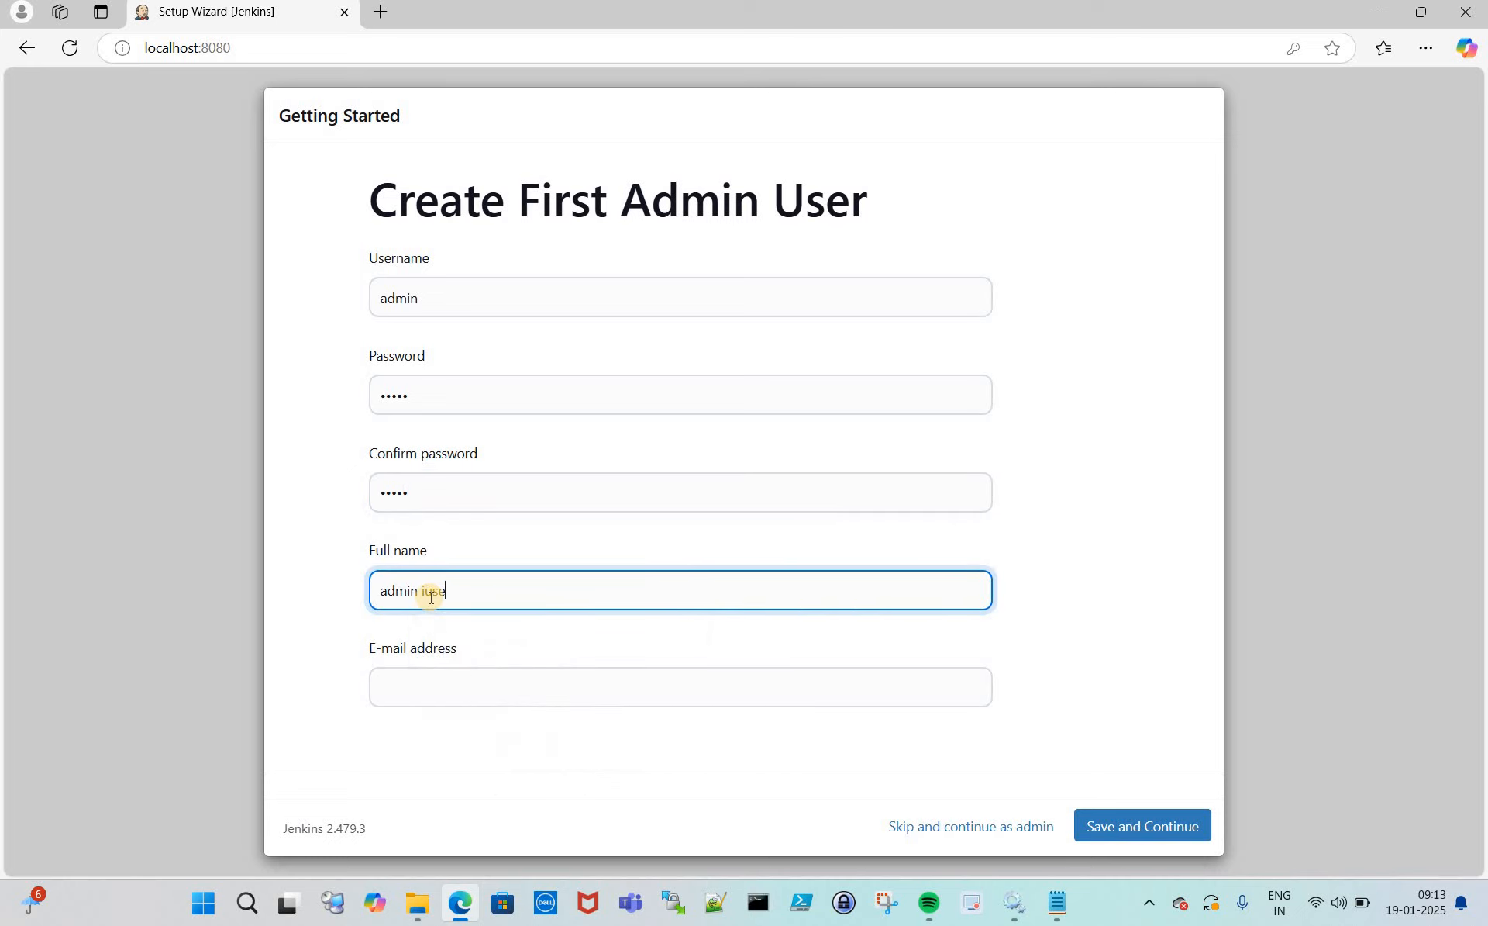
{"action": "key", "text": "BackSpace"}
{"action": "type", "text": "usr"}
{"action": "type", "text": "r"}
{"action": "left_click", "coordinate": [285, 541]}
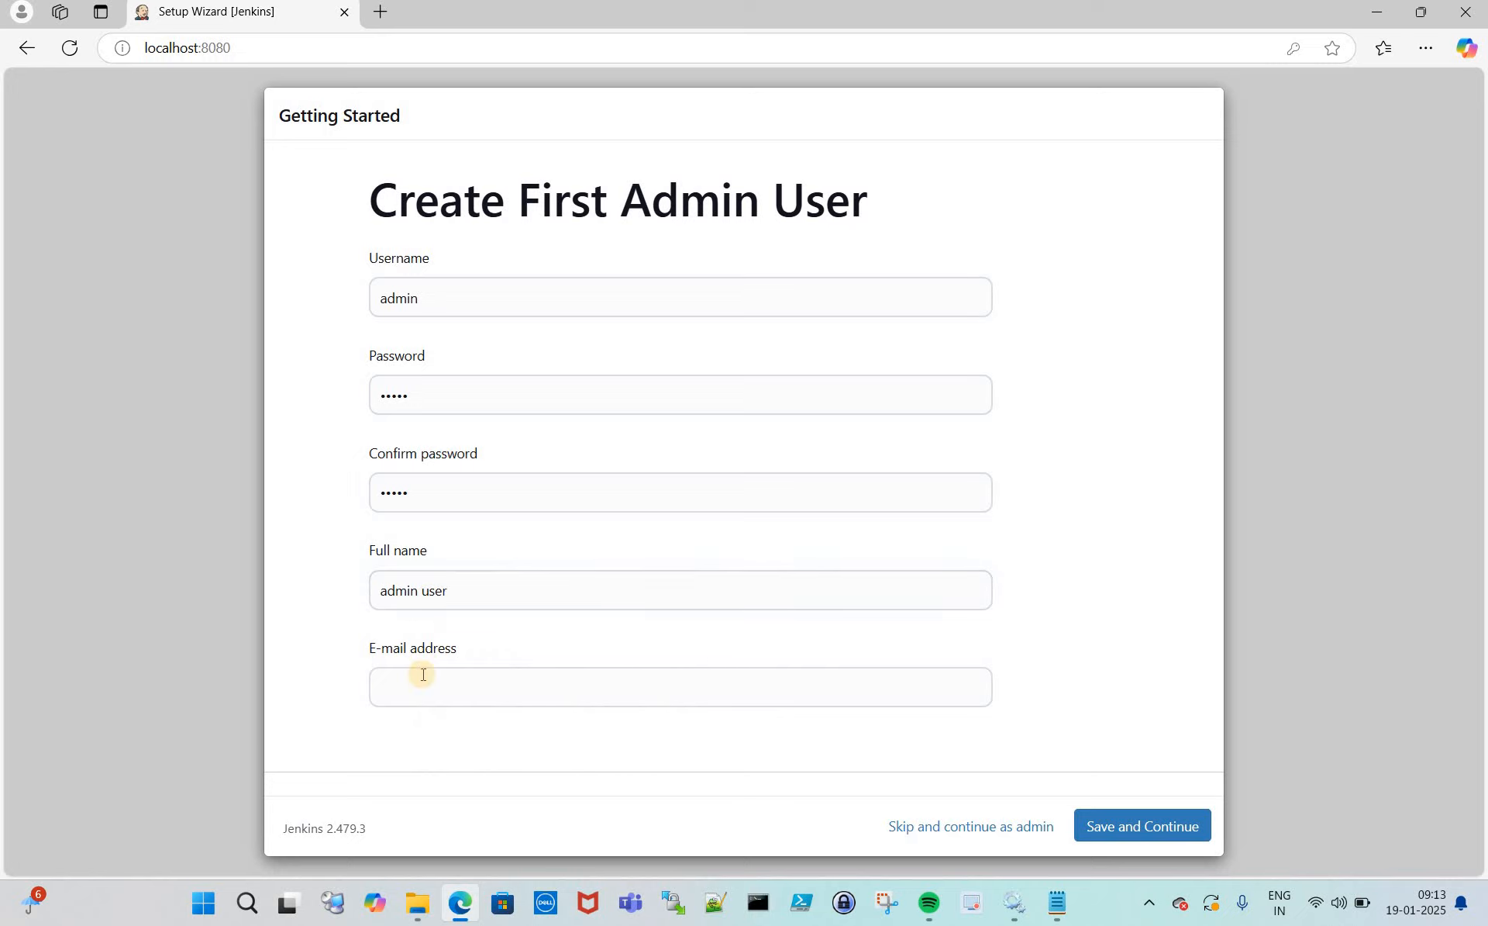
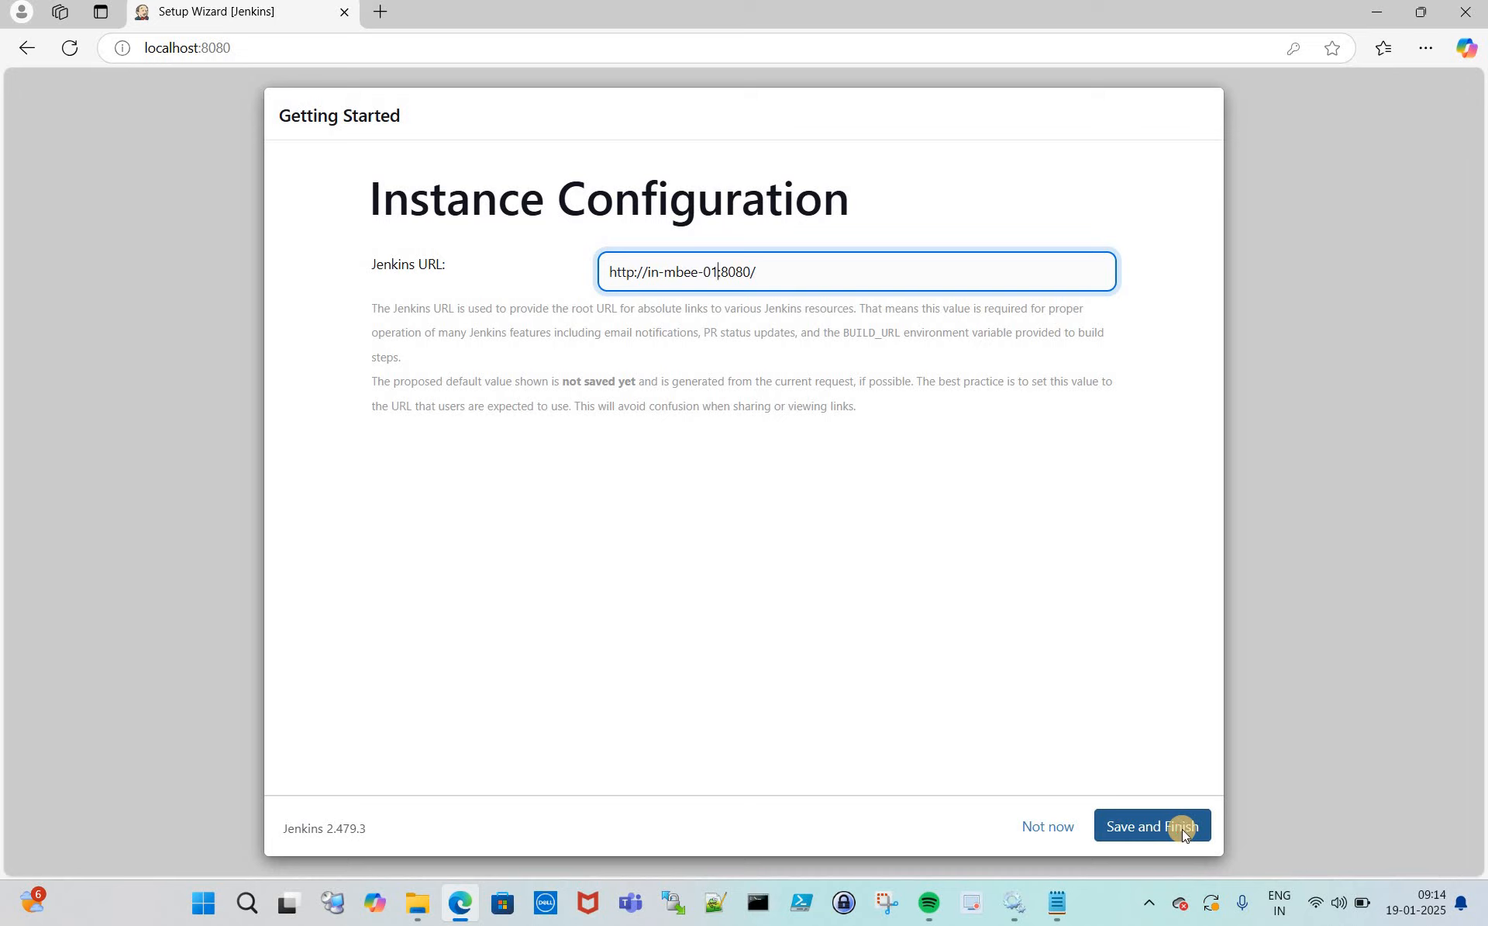
- Save the Jenkins URL, finish setup, and enter the Welcome to Jenkins dashboard
{"action": "left_click", "coordinate": [1183, 828]}
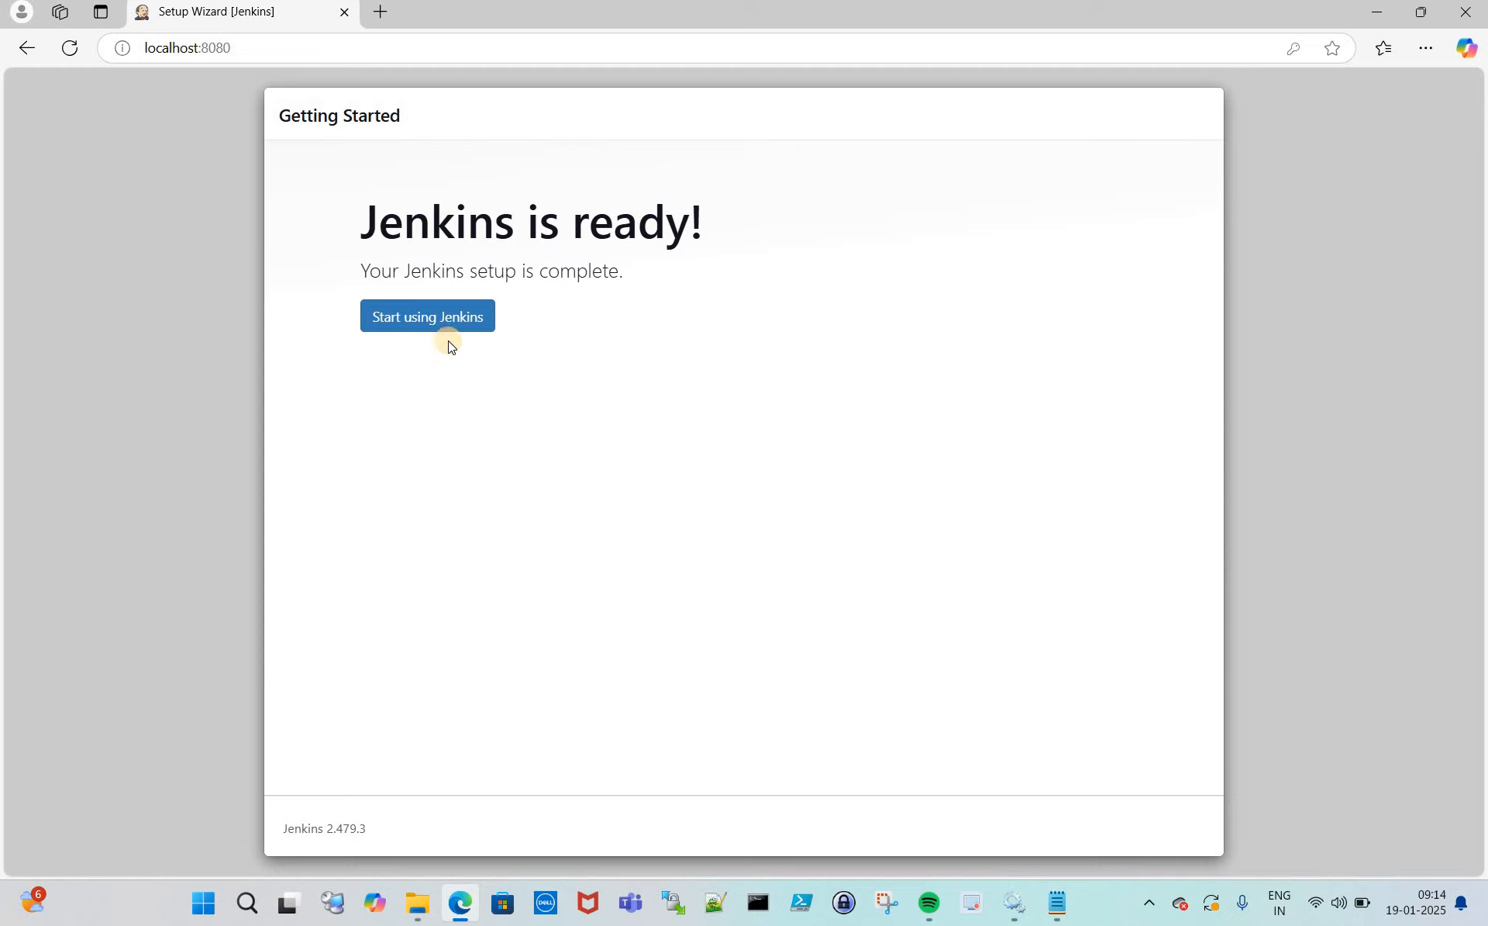
{"action": "left_click", "coordinate": [433, 326]}
{"action": "left_click", "coordinate": [433, 326]}
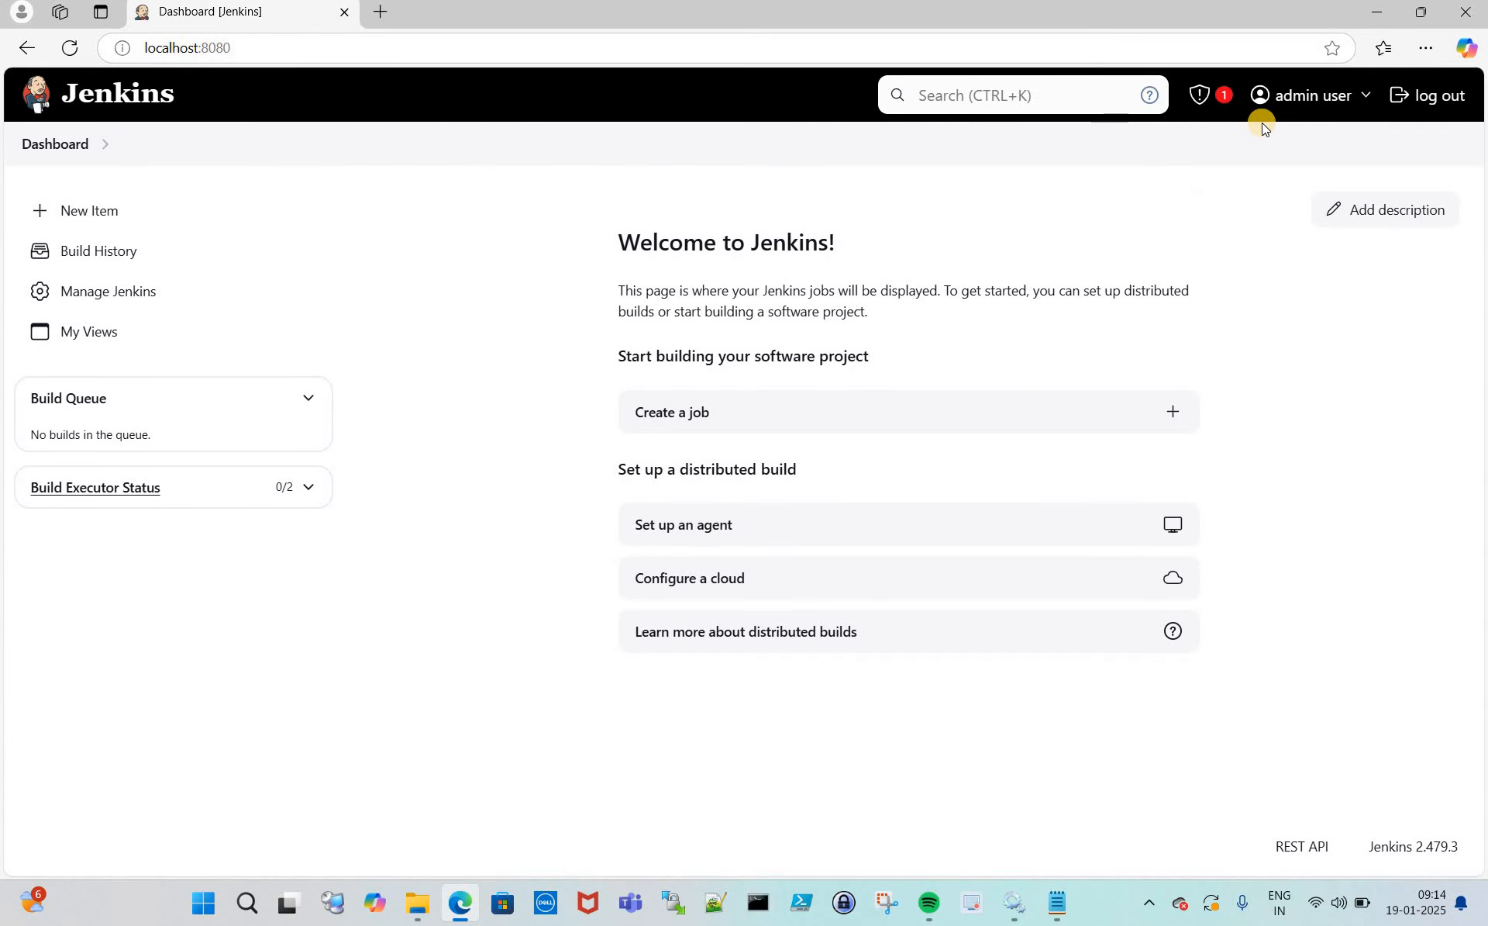
- Sign out of Jenkins, then close Edge, the Notepad error and Notepad, File Explorer, and Services
{"action": "left_click", "coordinate": [1440, 99]}
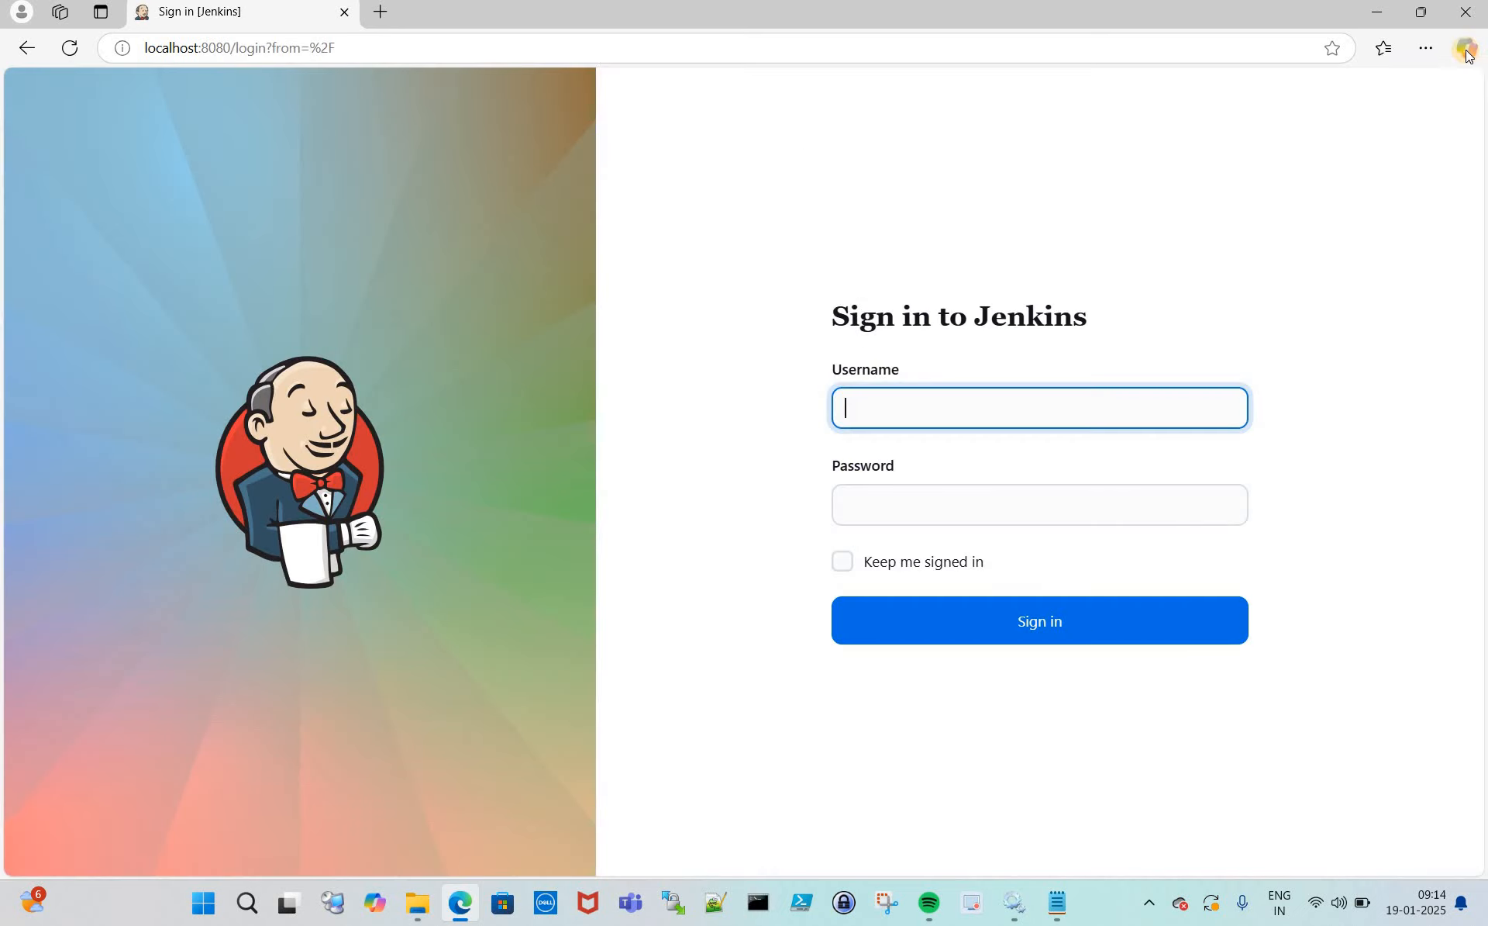
{"action": "left_click", "coordinate": [1466, 13]}
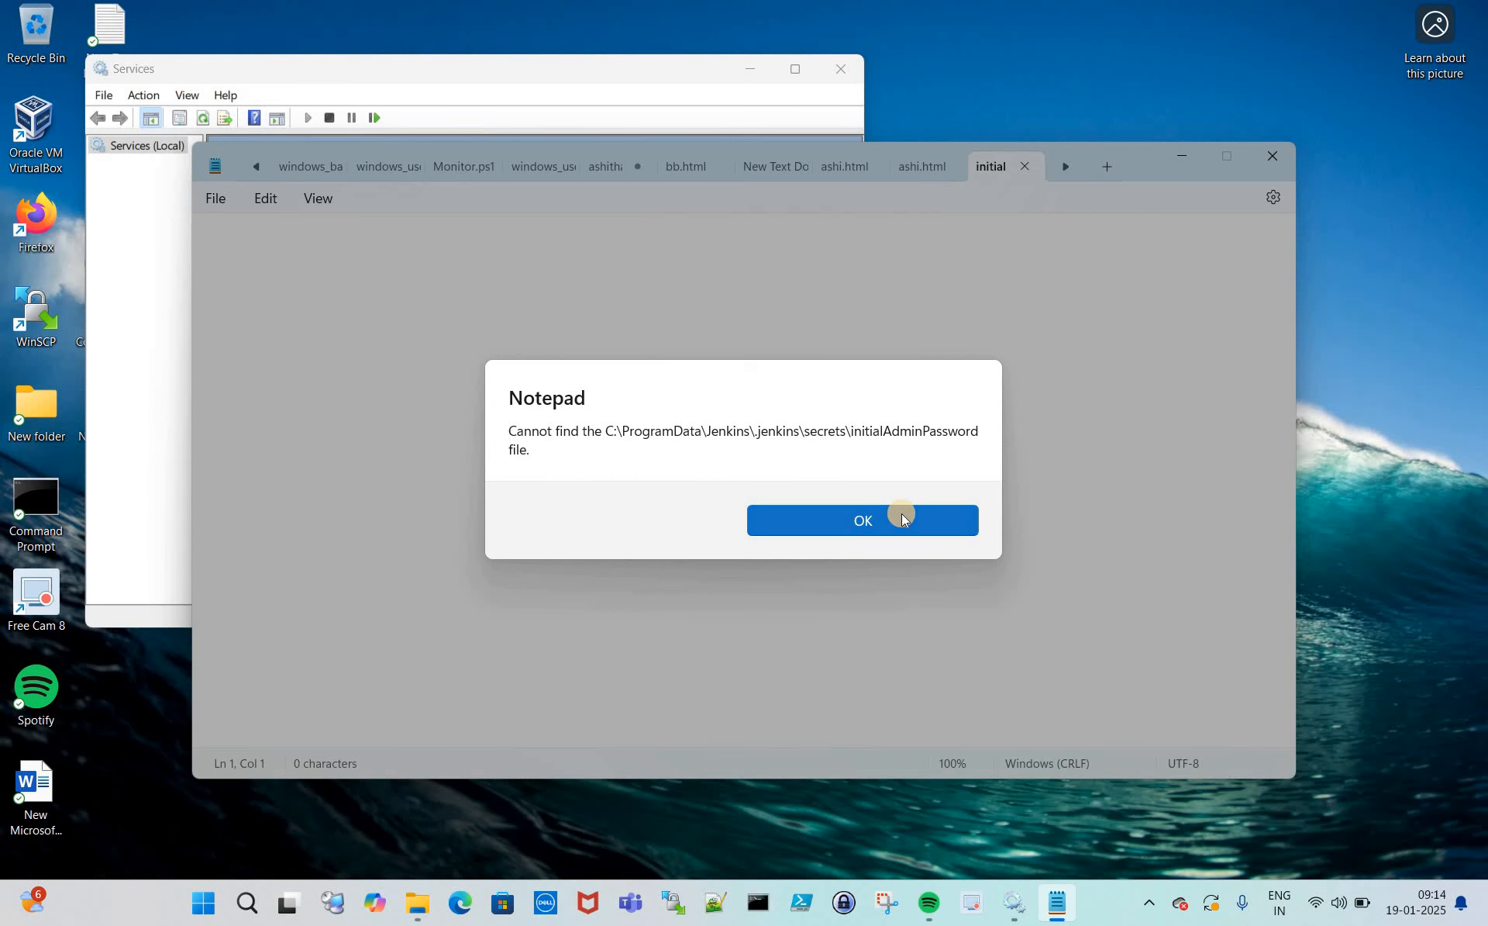
{"action": "left_click", "coordinate": [901, 518]}
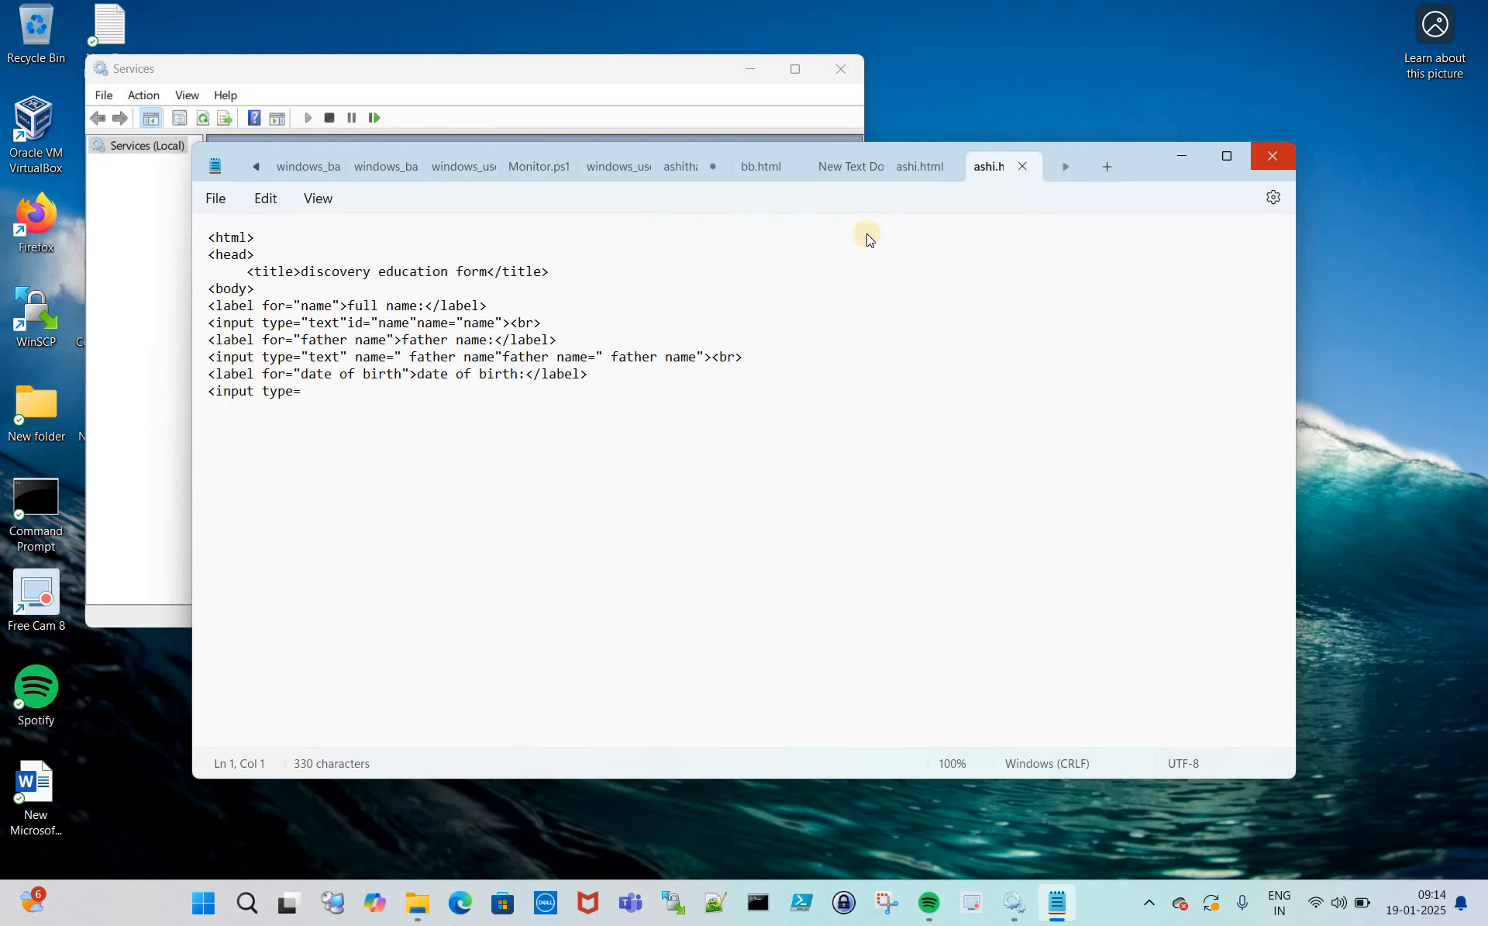
{"action": "left_click", "coordinate": [1272, 156]}
{"action": "left_click", "coordinate": [1273, 188]}
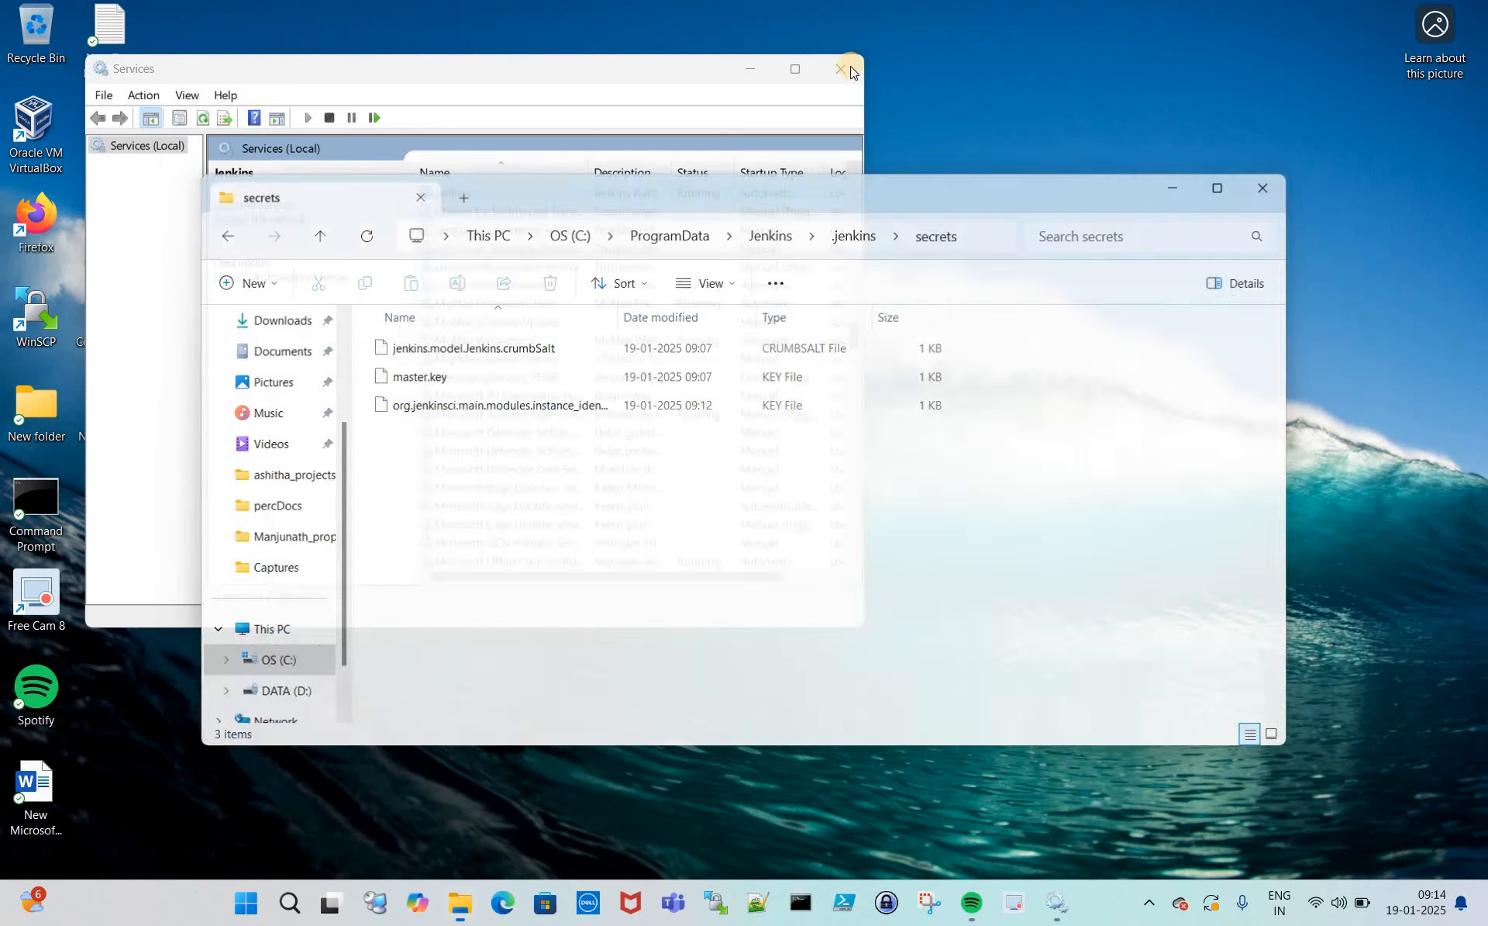
{"action": "left_click", "coordinate": [842, 71]}
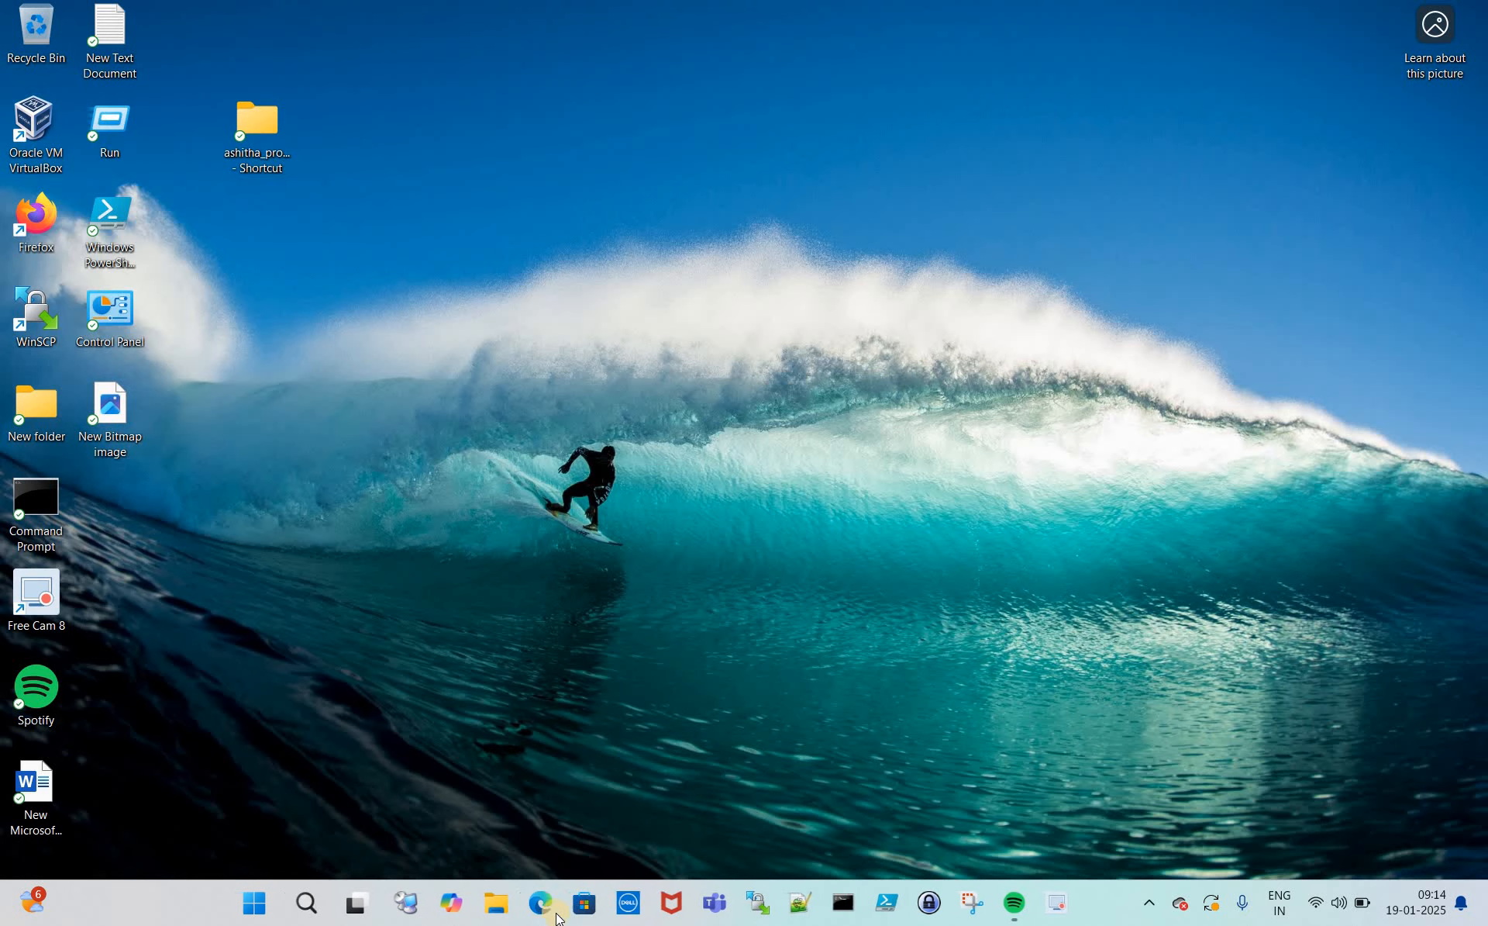
{"action": "left_click", "coordinate": [555, 919]}
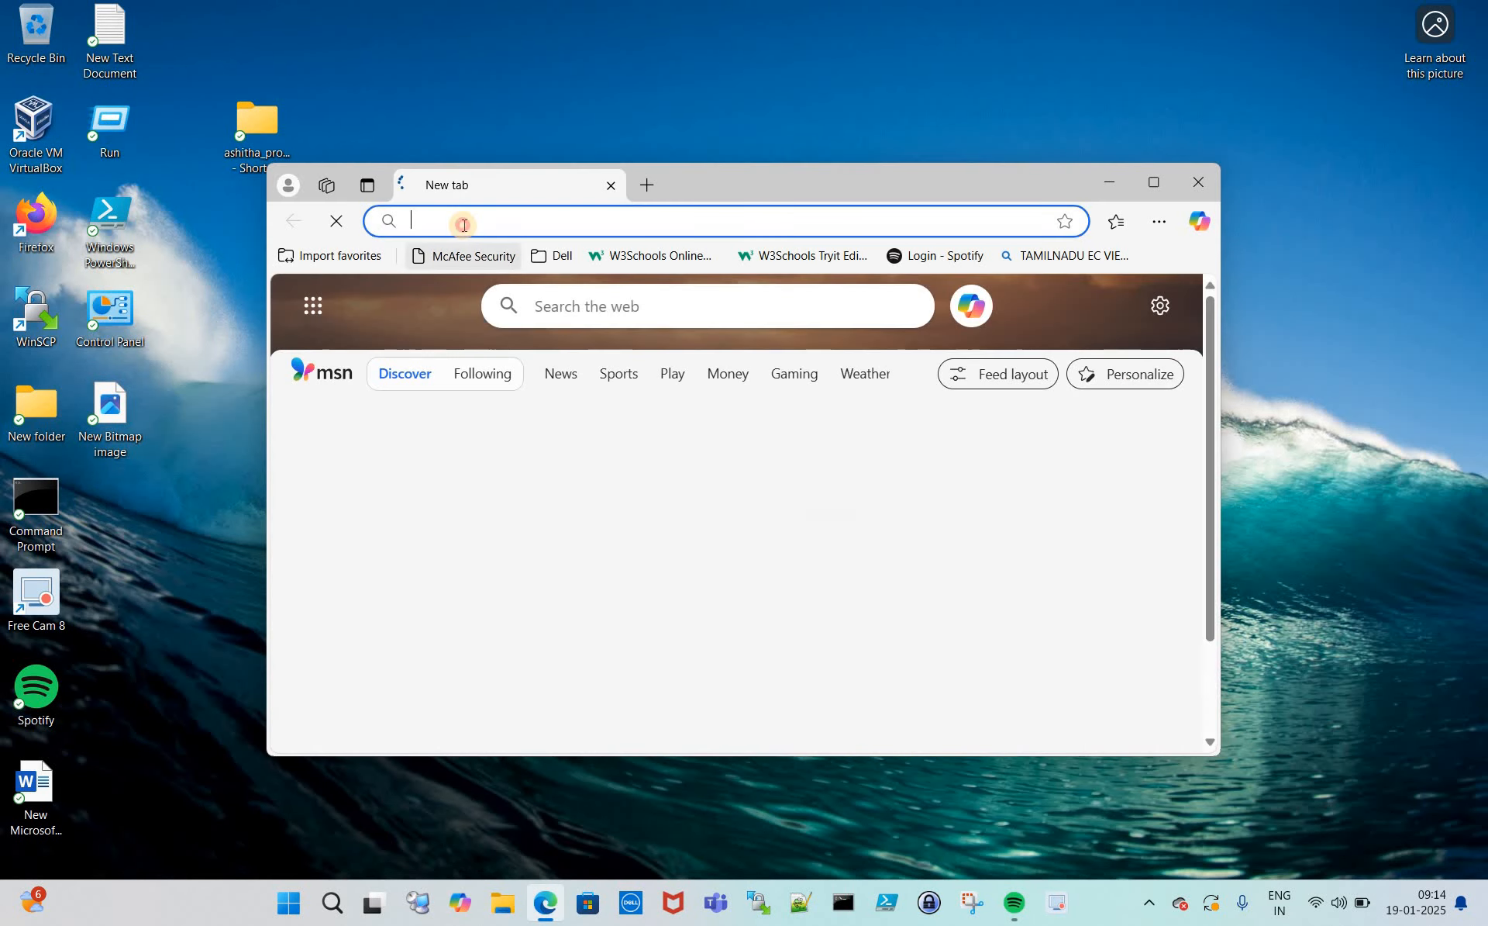
{"action": "left_click", "coordinate": [463, 225]}
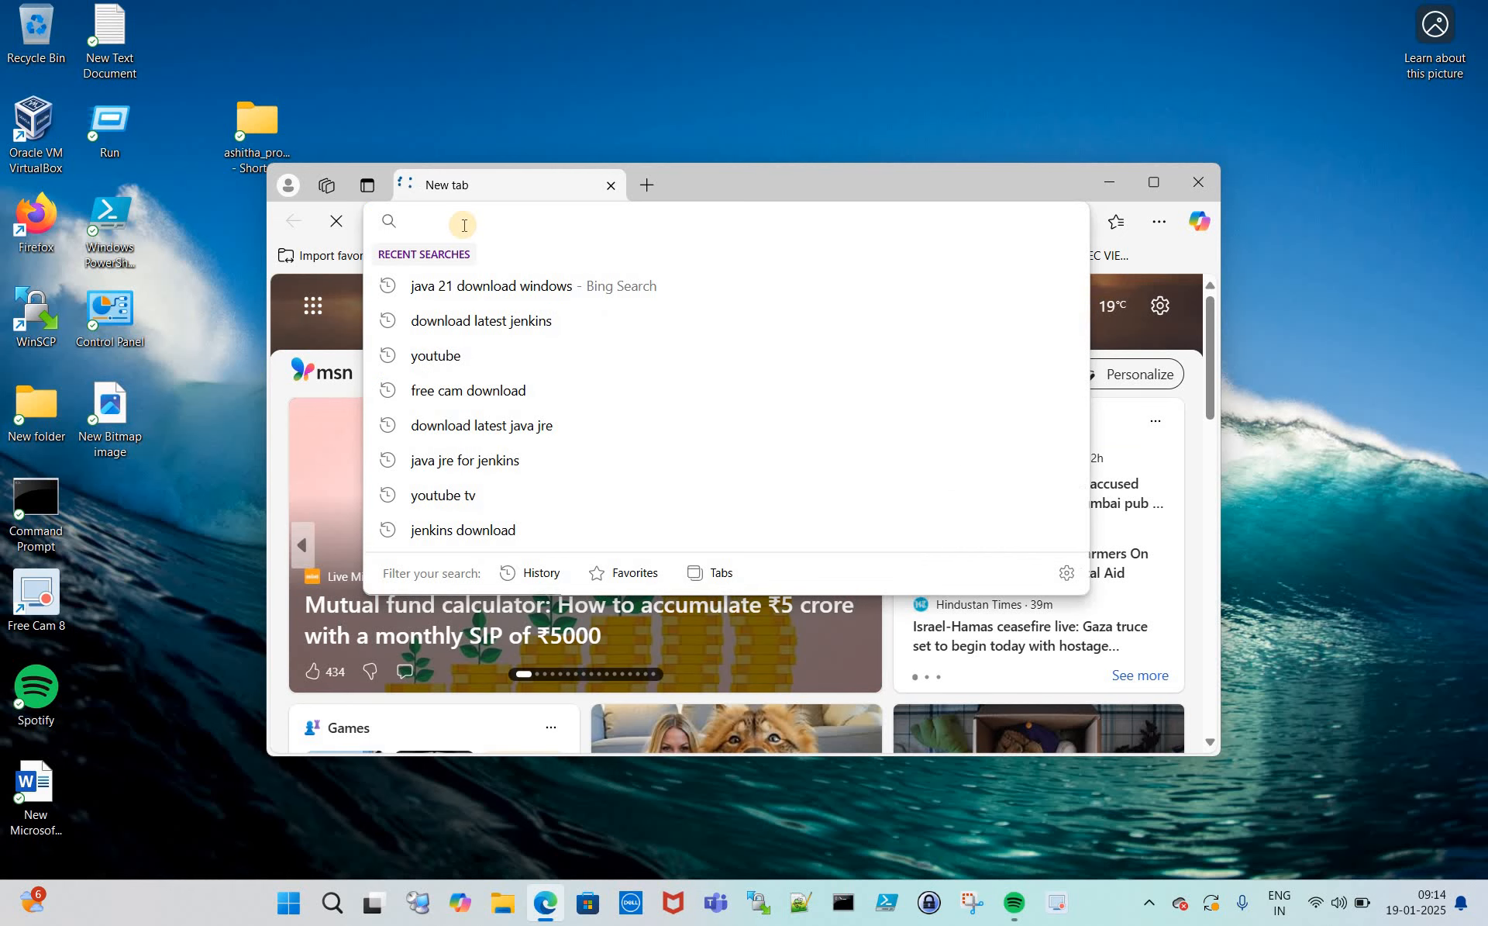
{"action": "type", "text": "http"}
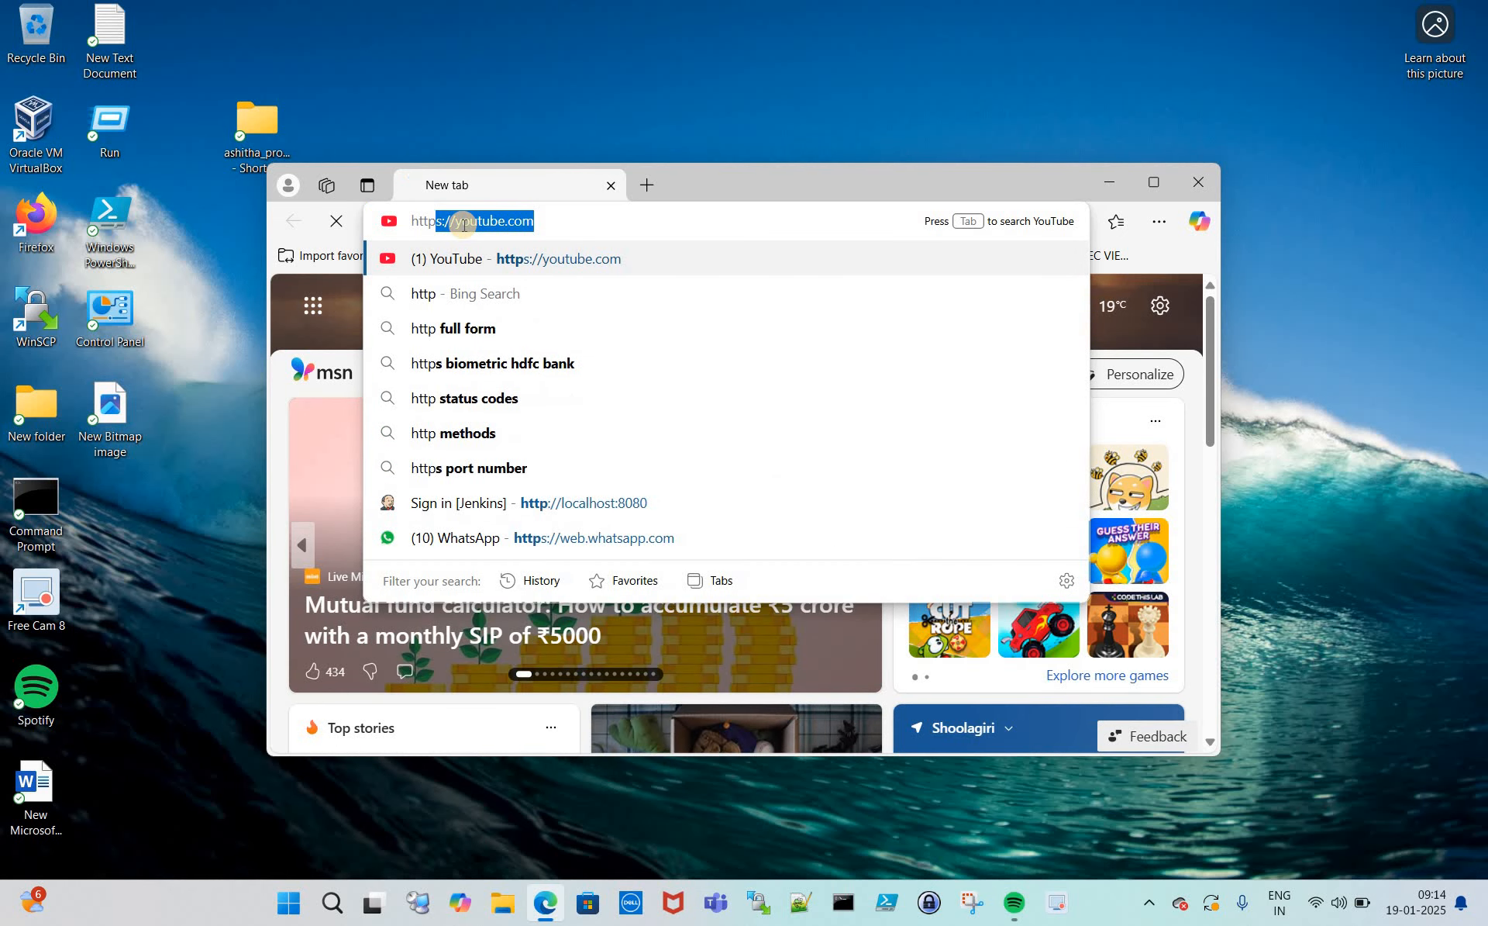
{"action": "type", "text": "://"}
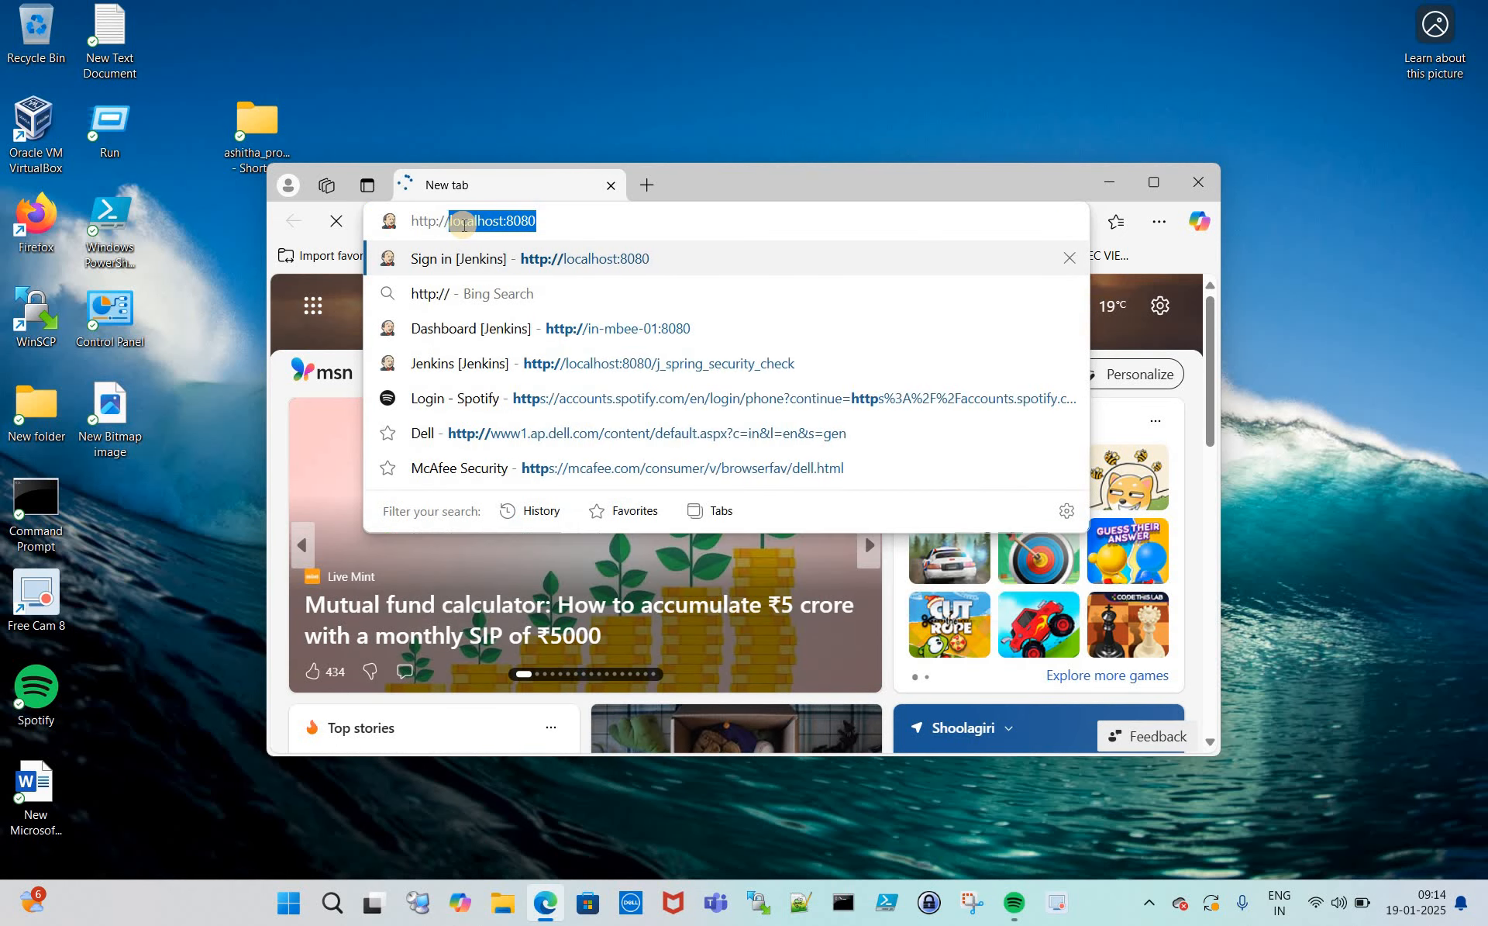
{"action": "type", "text": "in"}
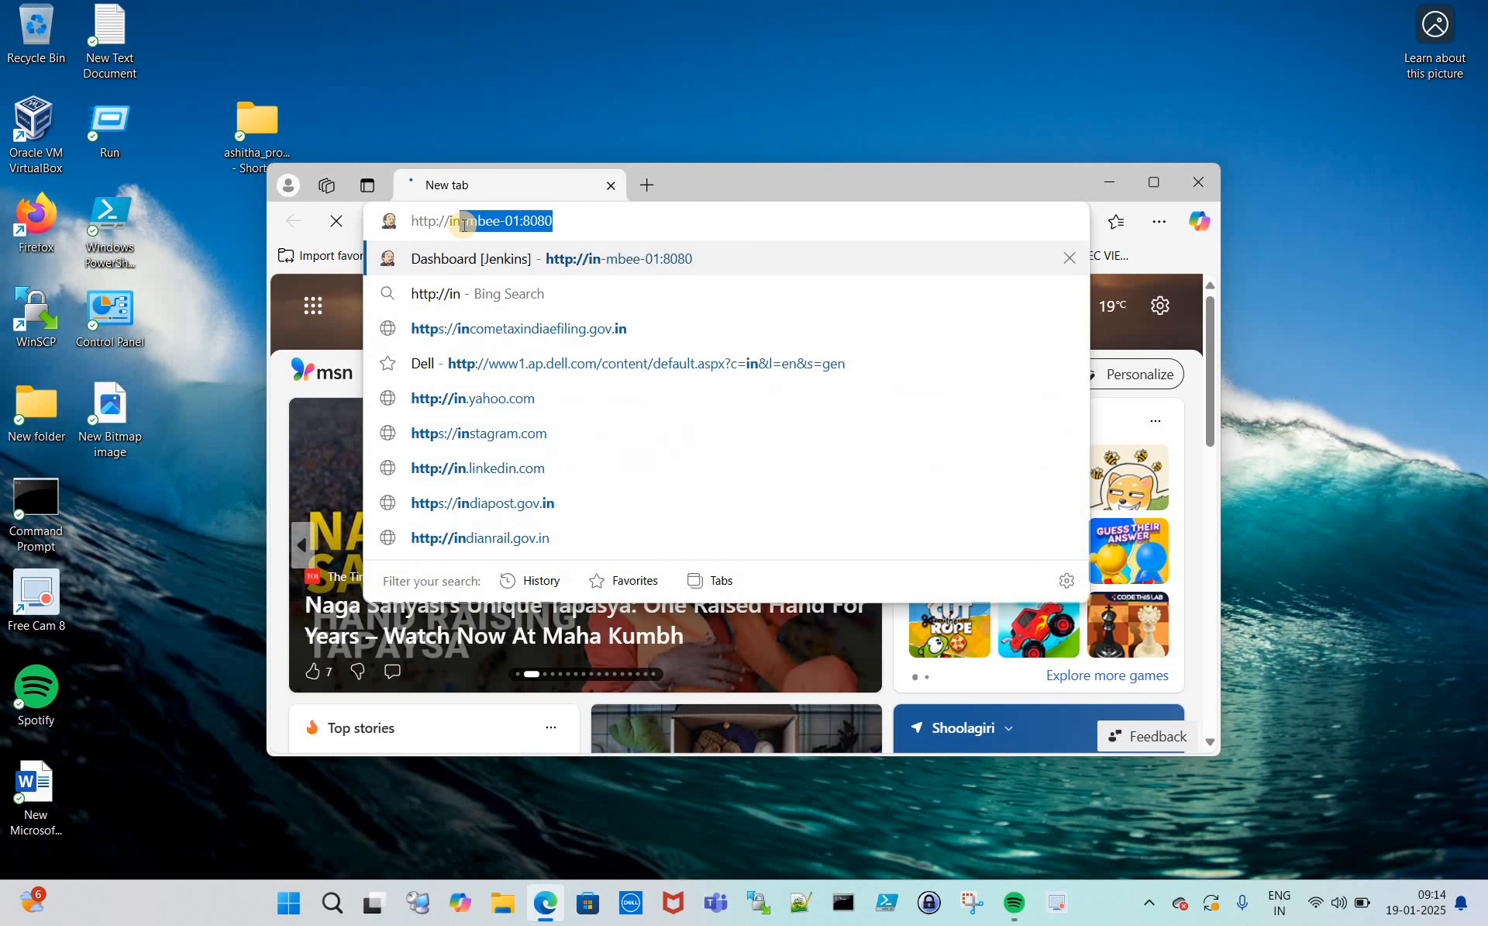
{"action": "type", "text": "-"}
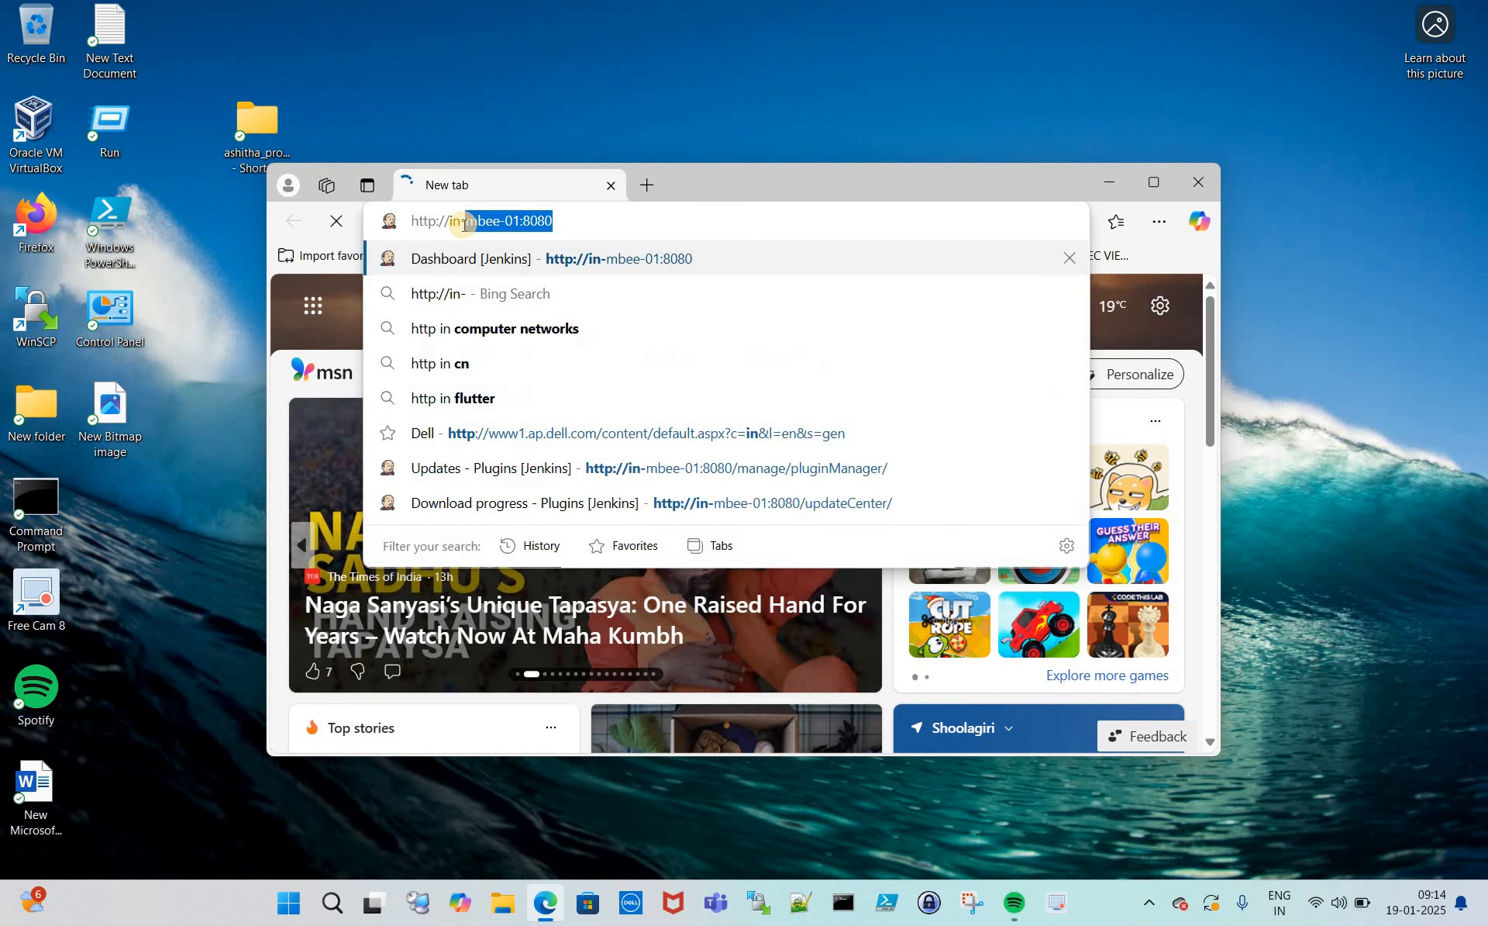
{"action": "key", "text": "End"}
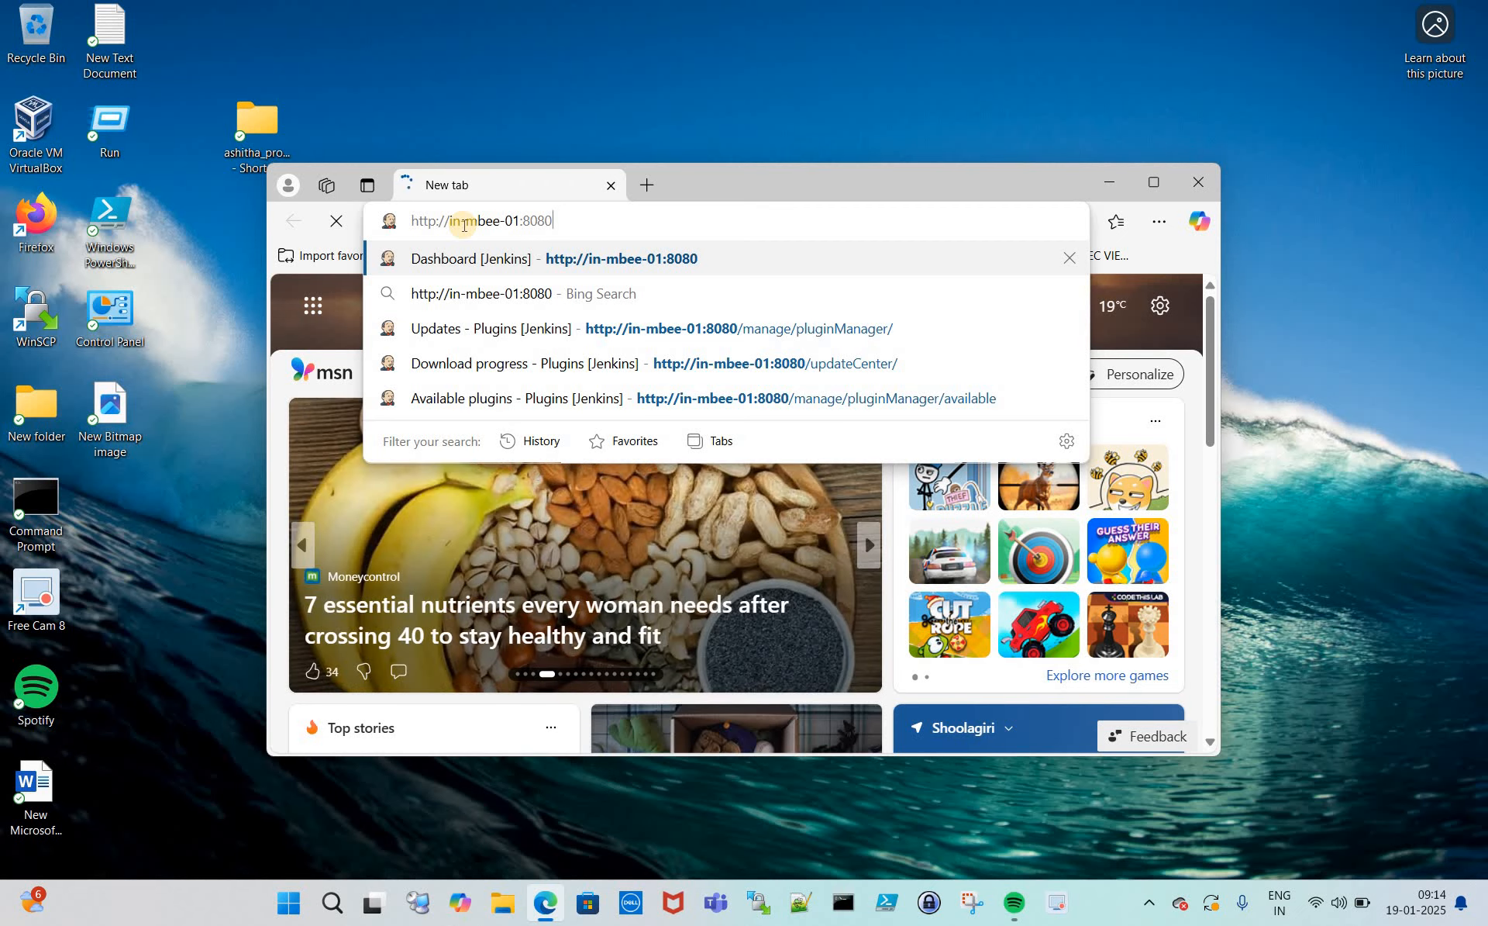
{"action": "key", "text": "Return"}
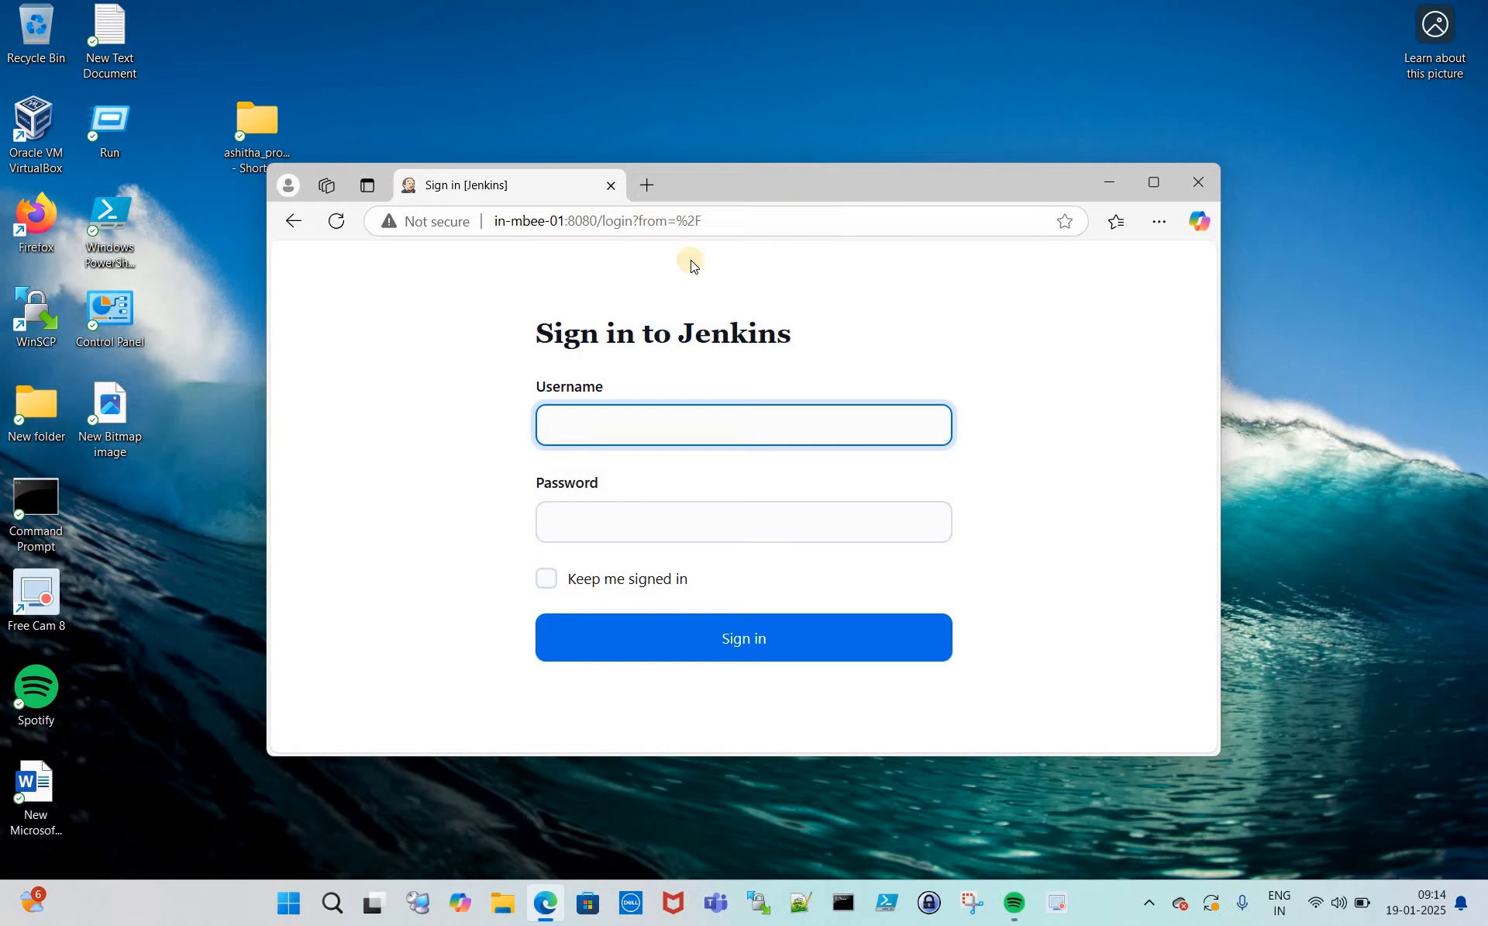
{"action": "key", "text": "super+Up"}
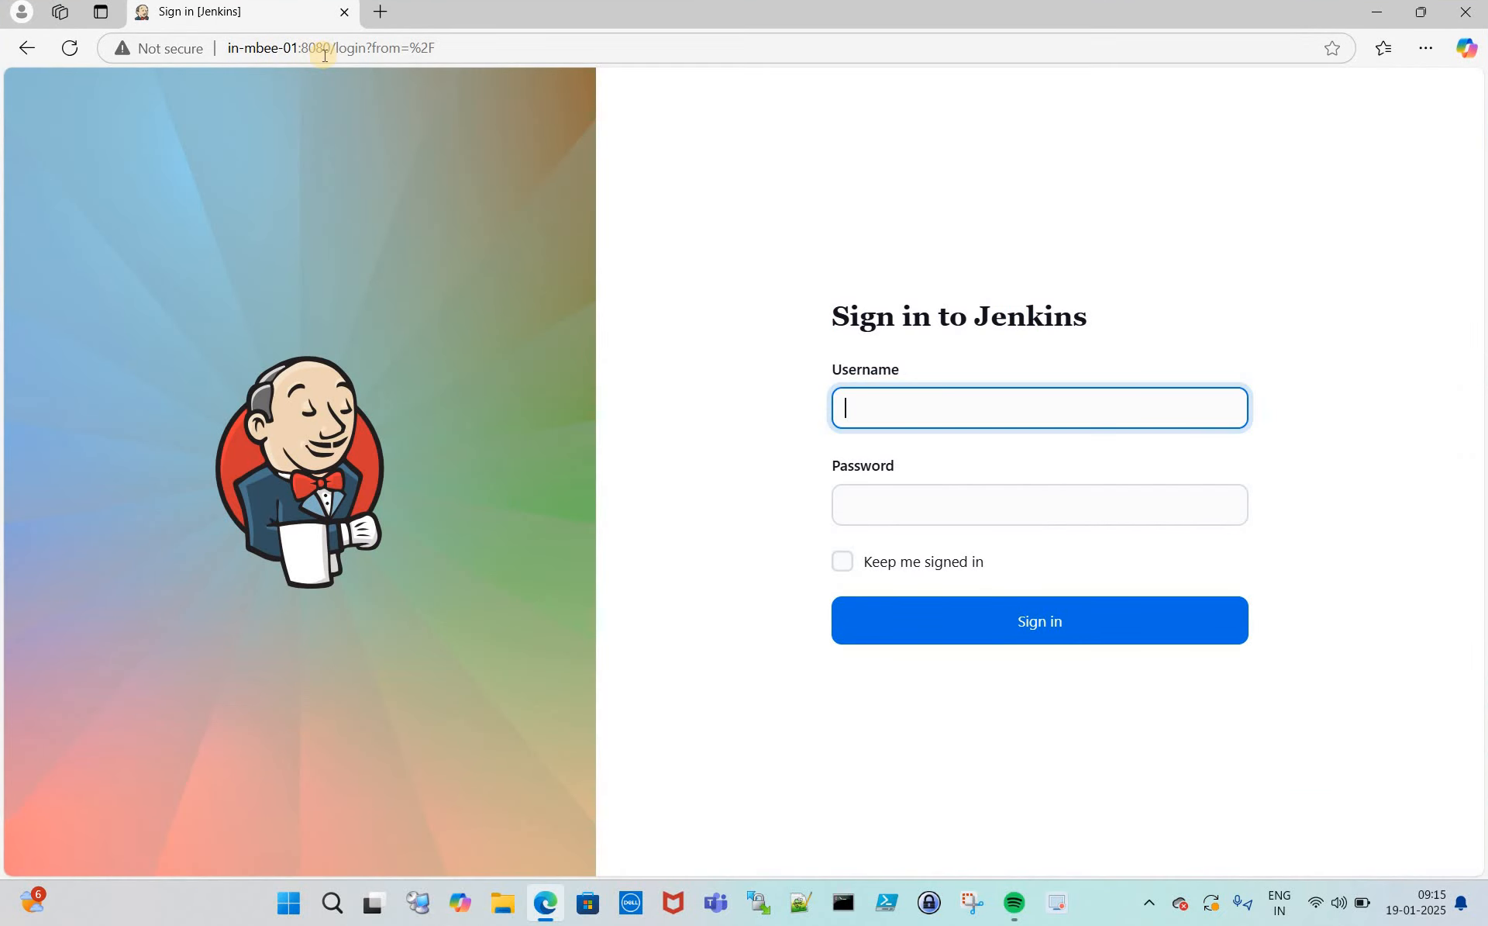
- Sign in with the admin username and password, declining Edge's offer to save the password
{"action": "left_click", "coordinate": [897, 410]}
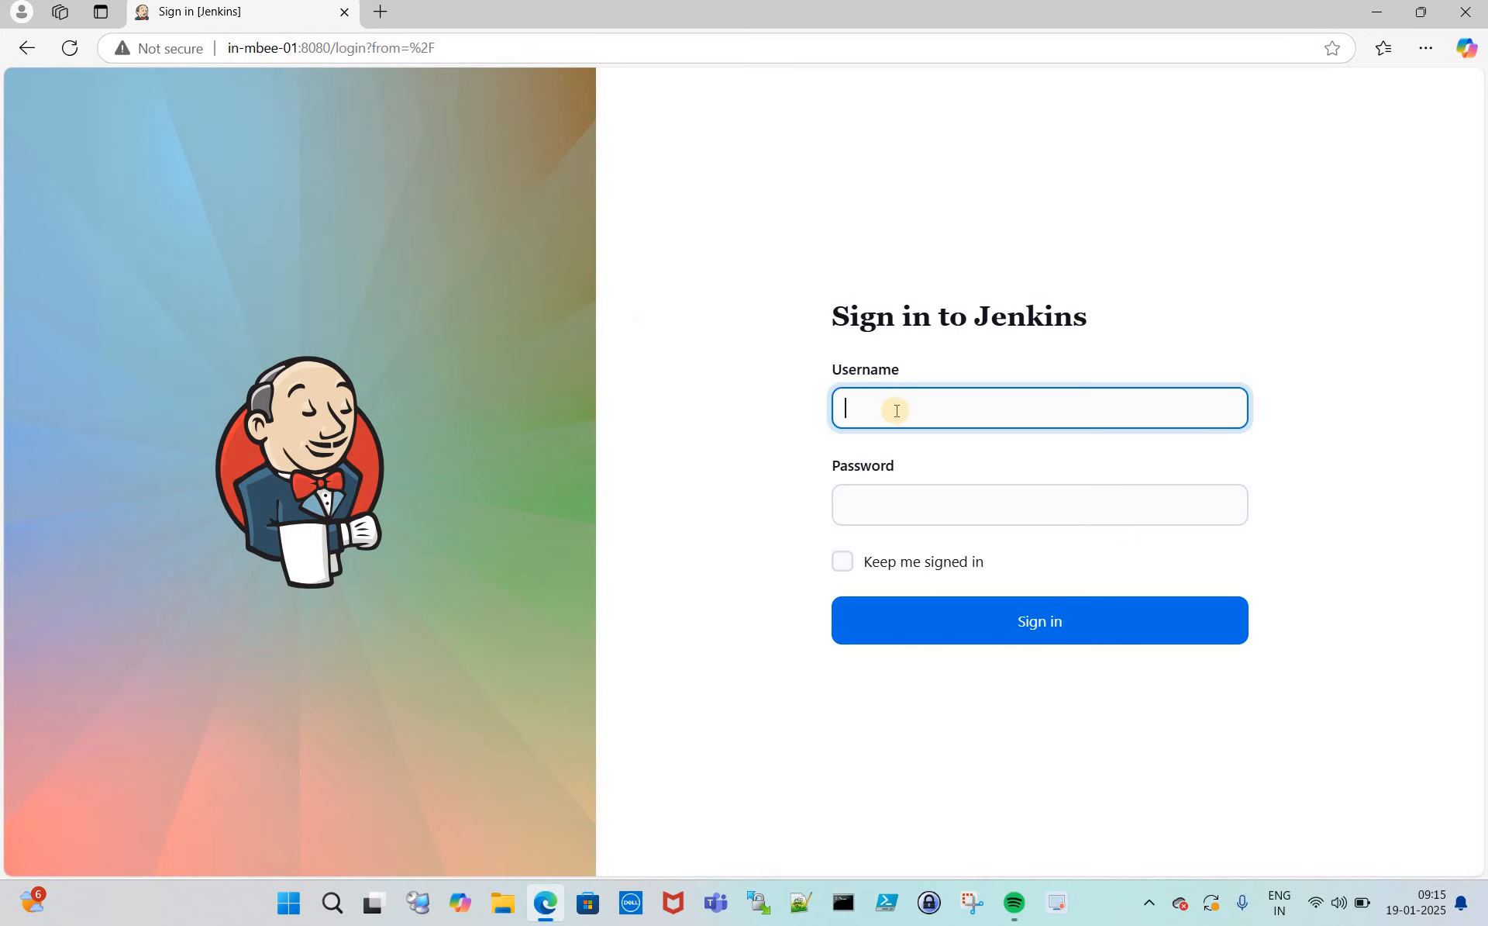
{"action": "type", "text": "admin"}
{"action": "key", "text": "Tab"}
{"action": "type", "text": "admin"}
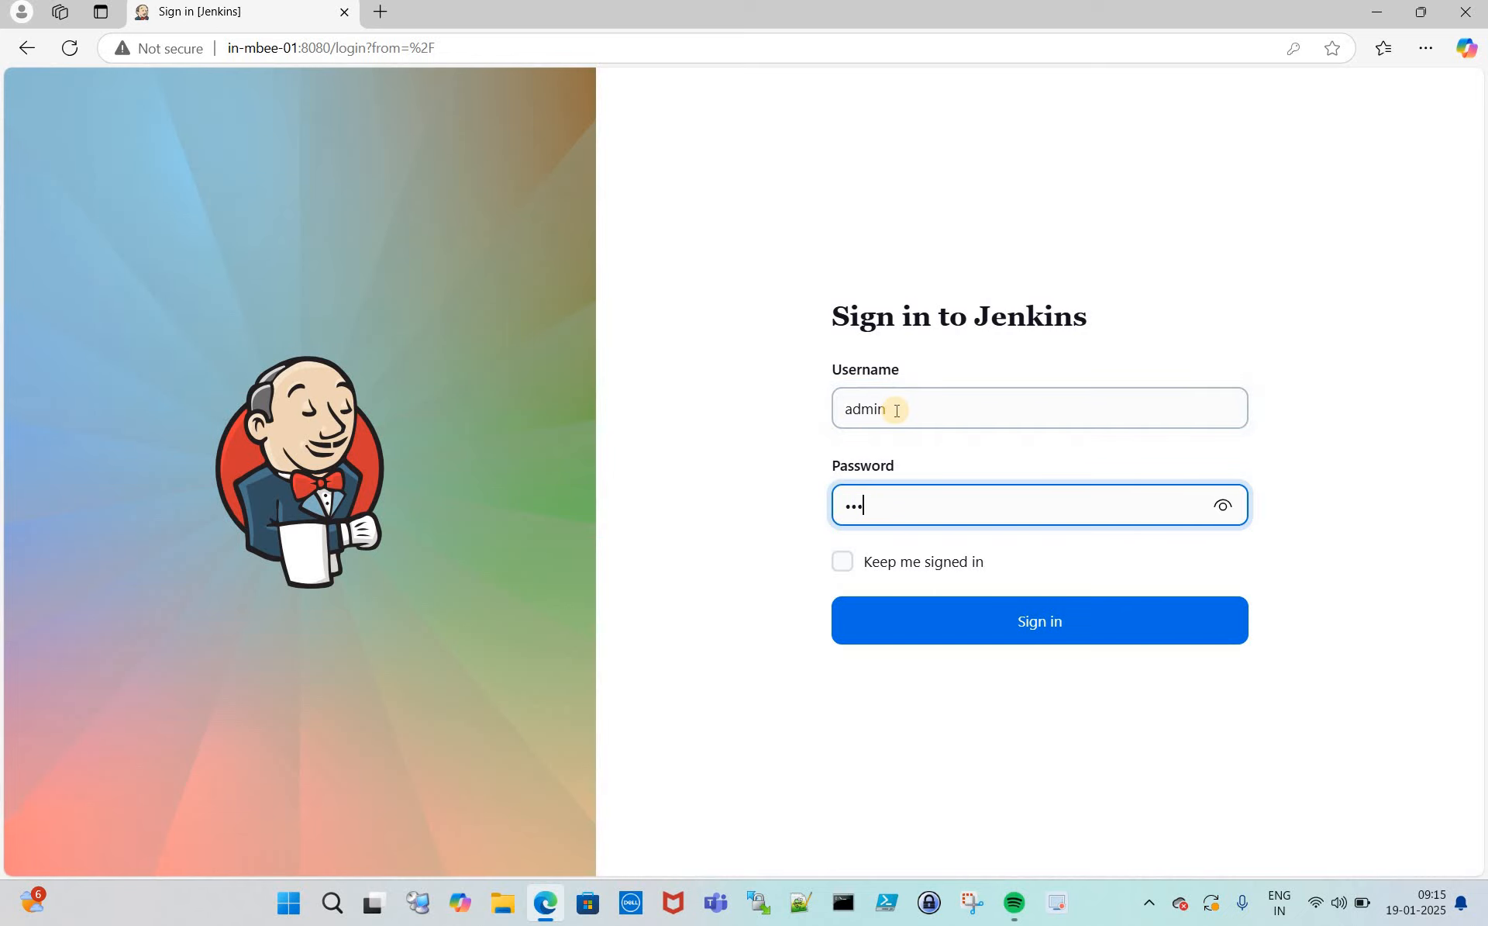
{"action": "left_click", "coordinate": [984, 628]}
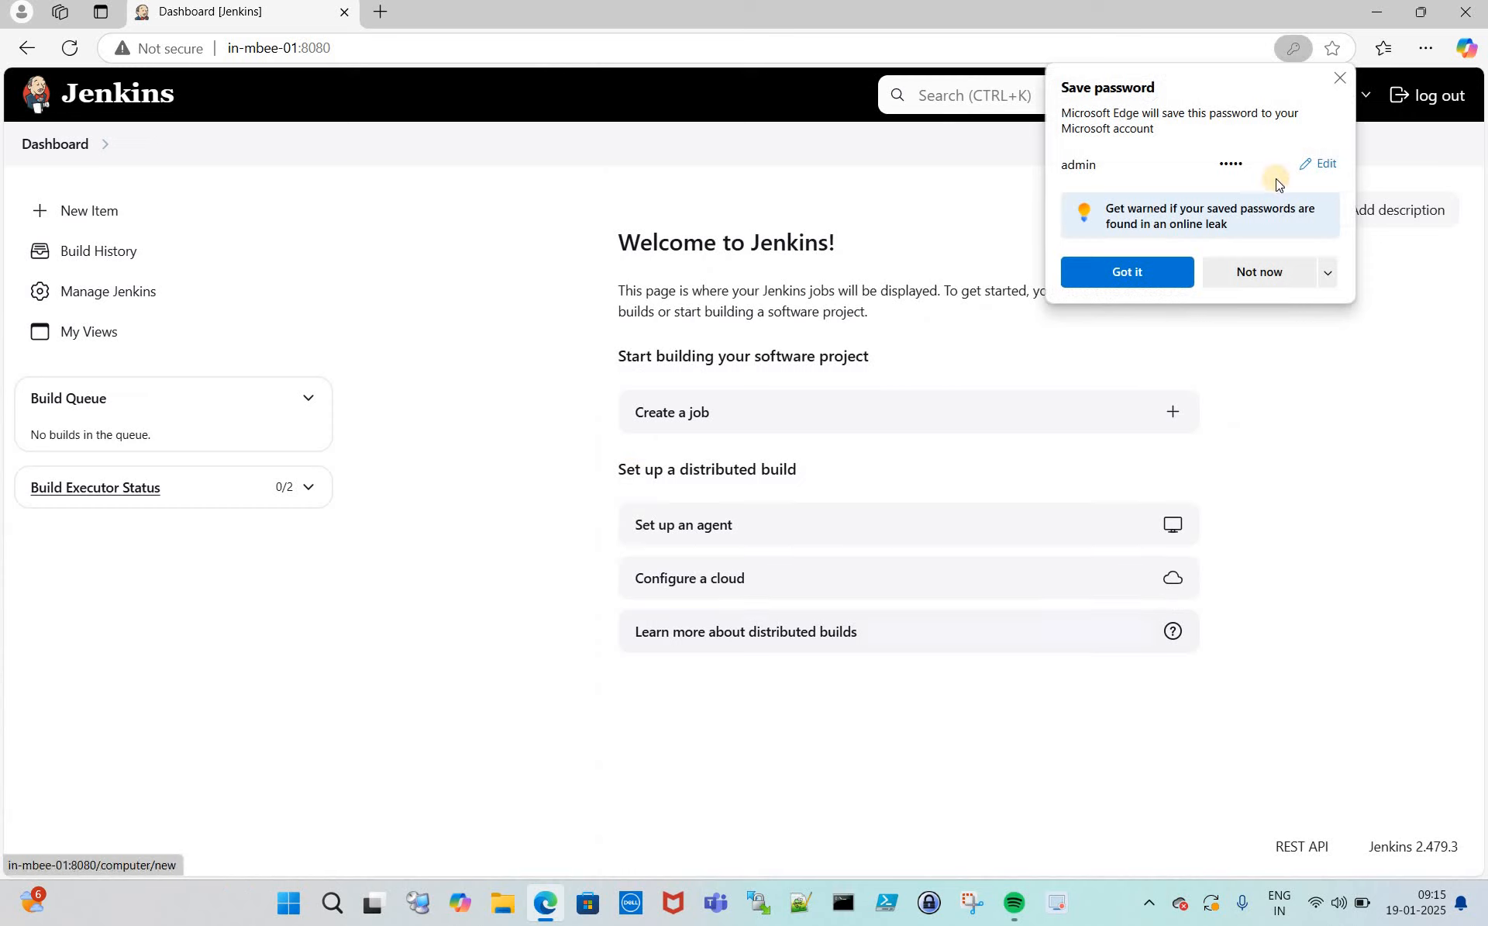
{"action": "left_click", "coordinate": [1341, 77]}
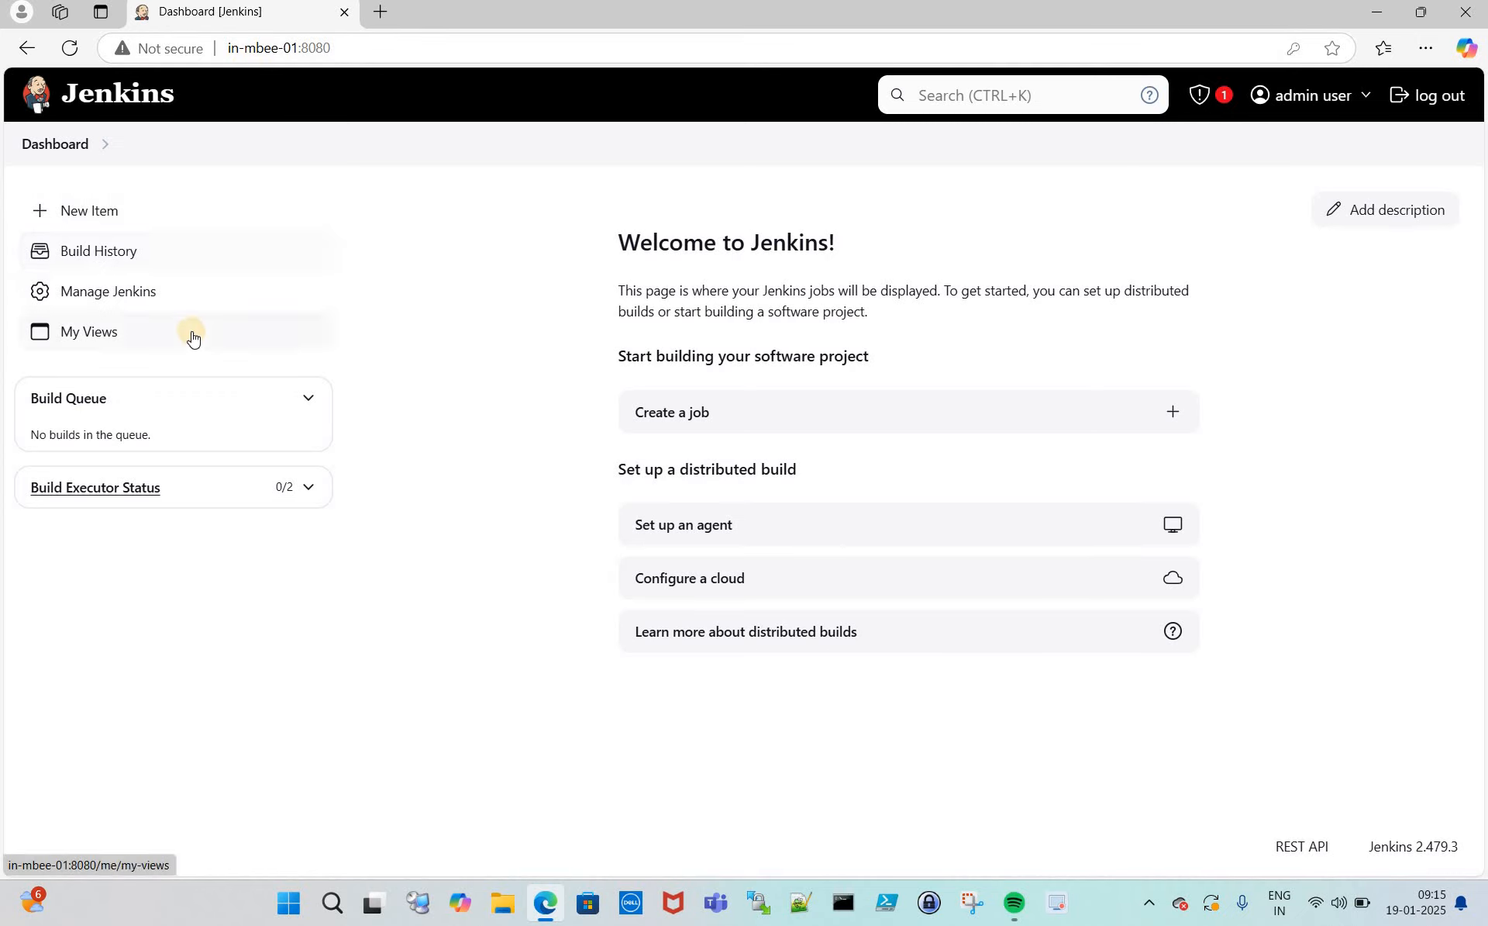
- Go through Manage Jenkins to the Plugins page, which shows no updates available
{"action": "left_click", "coordinate": [132, 300]}
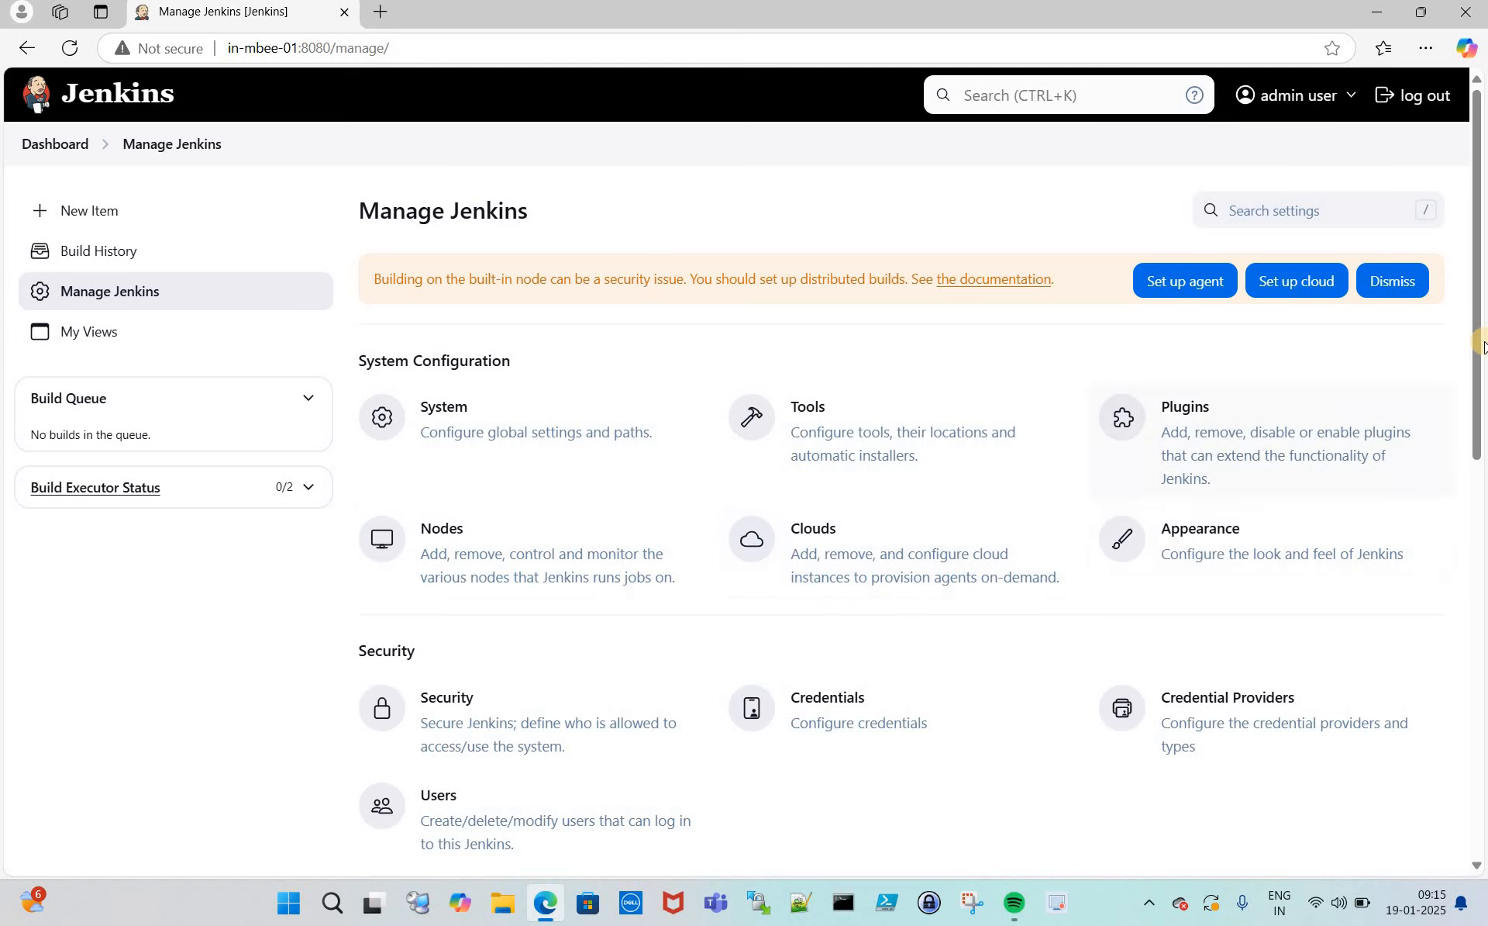
{"action": "scroll", "coordinate": [1481, 205], "scroll_direction": "down", "scroll_amount": 5}
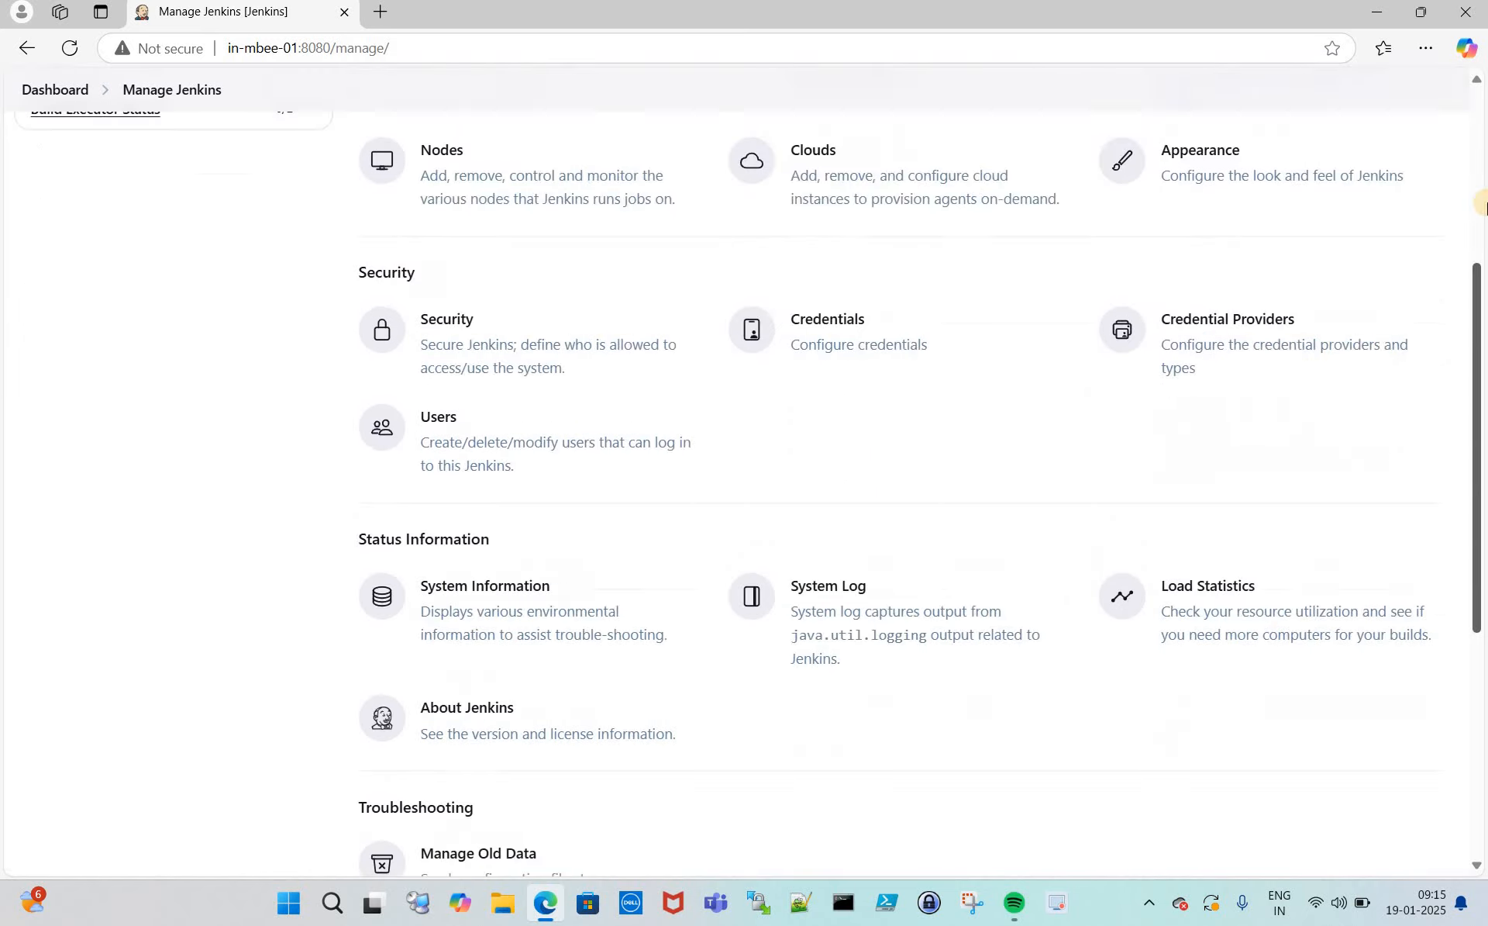
{"action": "scroll", "coordinate": [1482, 205], "scroll_direction": "up", "scroll_amount": 5}
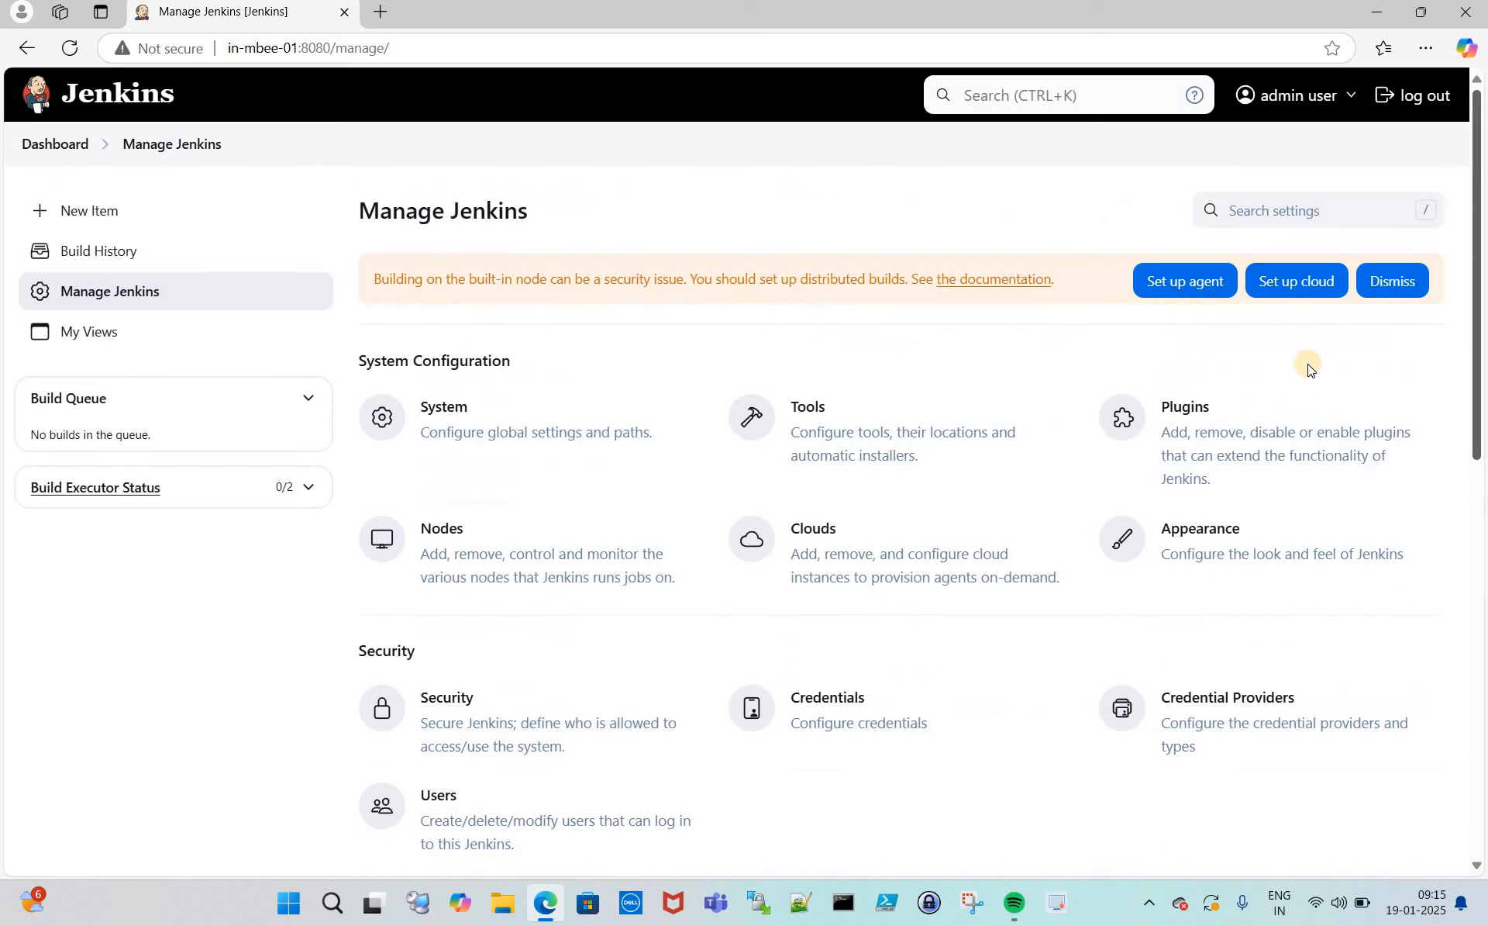
{"action": "left_click", "coordinate": [1194, 409]}
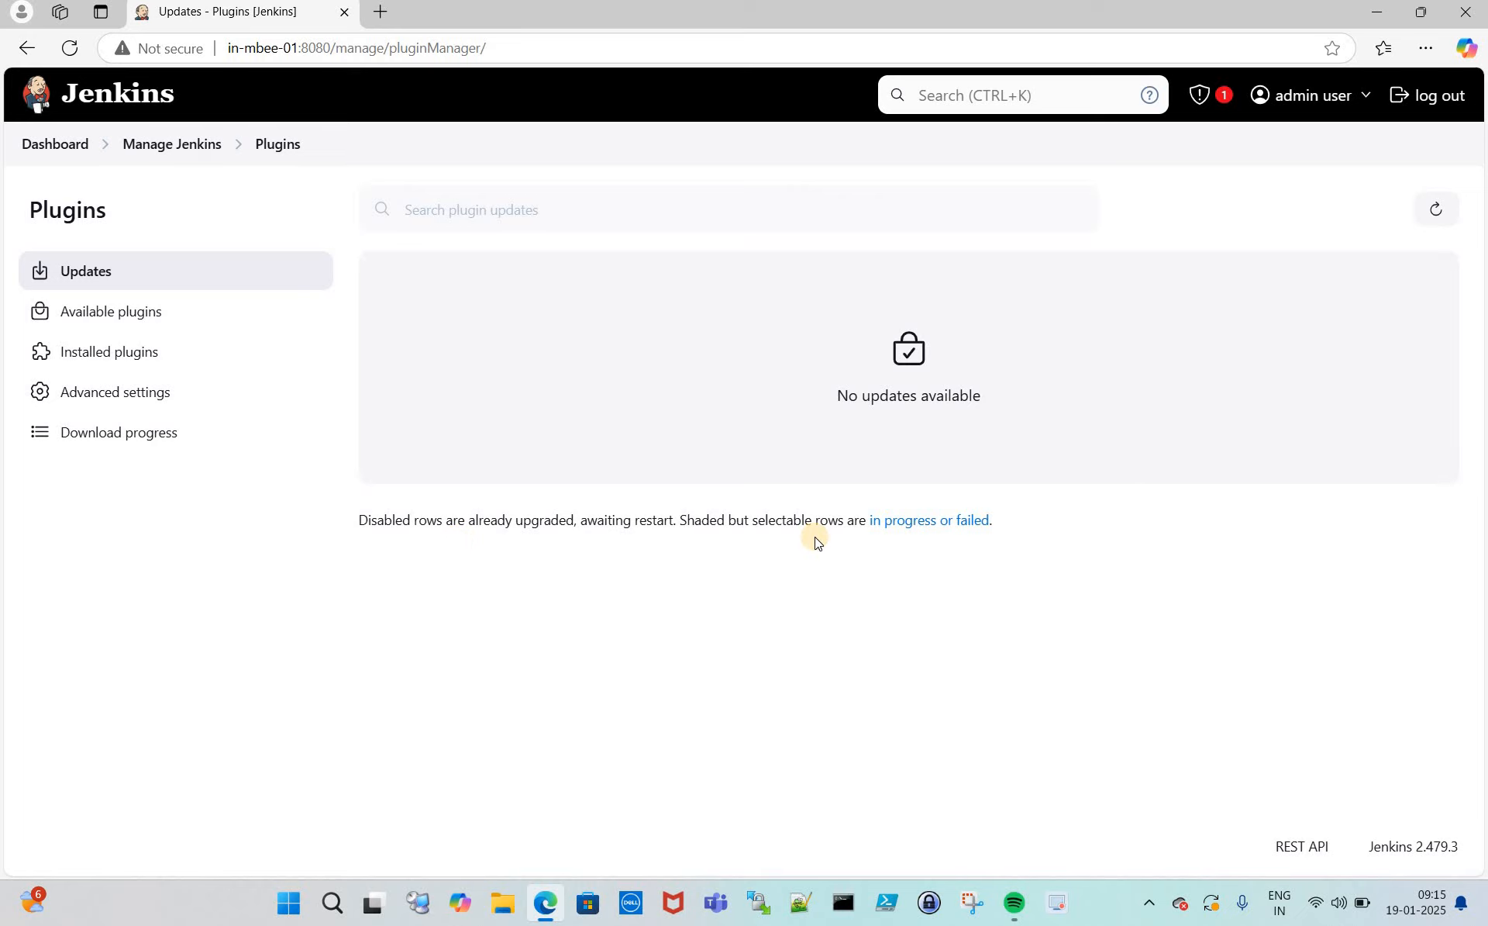
- Check that all plugin downloads show Success, and enable restarting Jenkins once installation completes
{"action": "left_click", "coordinate": [954, 523]}
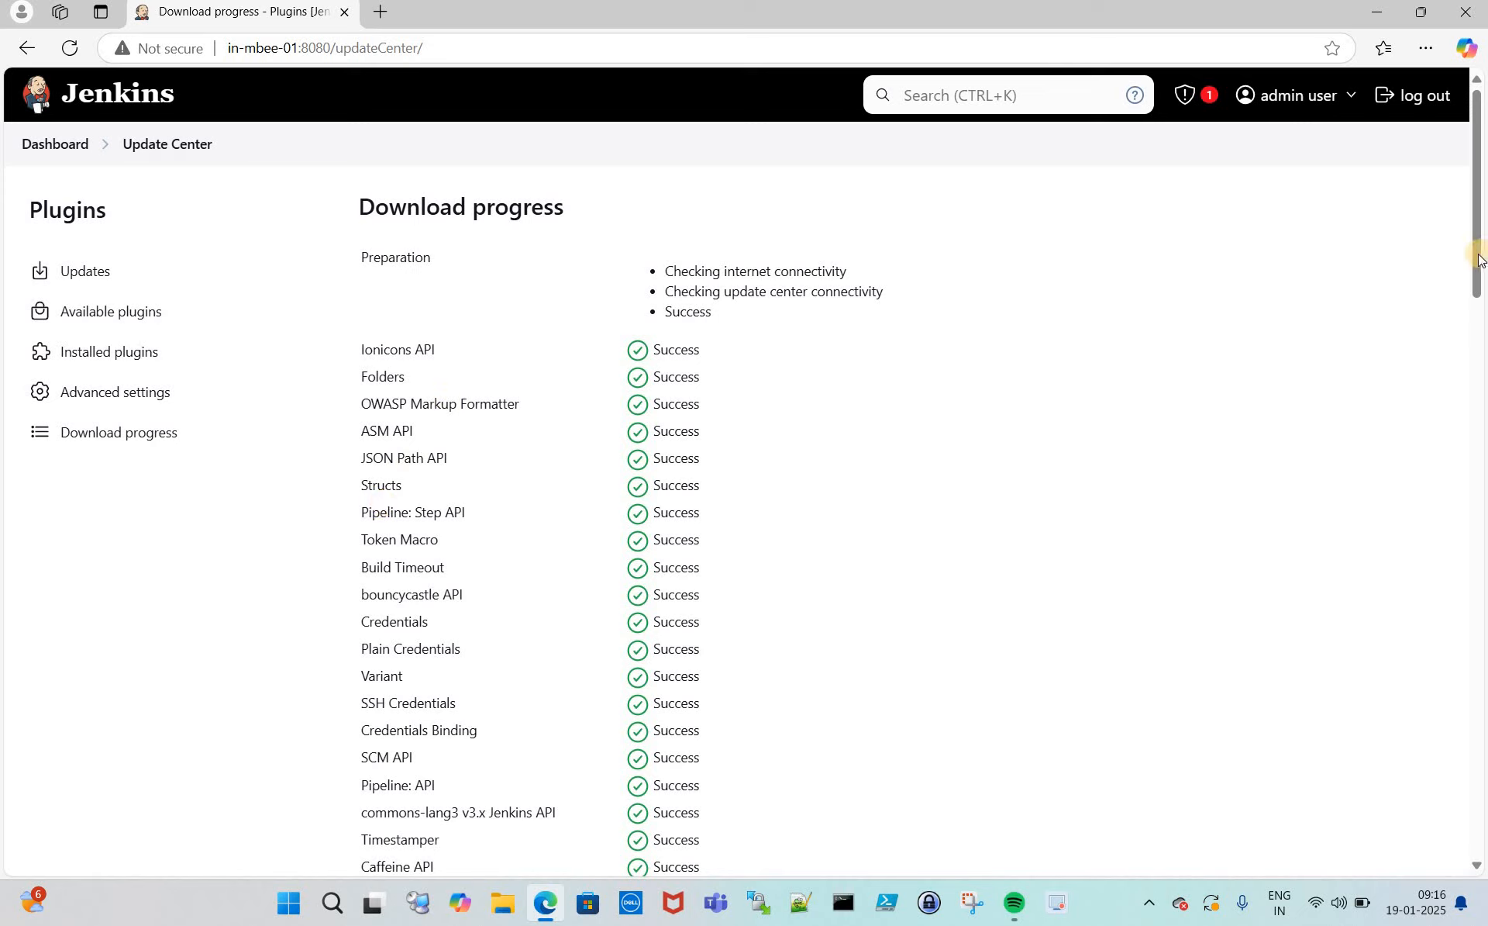
{"action": "left_click_drag", "start_coordinate": [1482, 335], "coordinate": [1477, 865]}
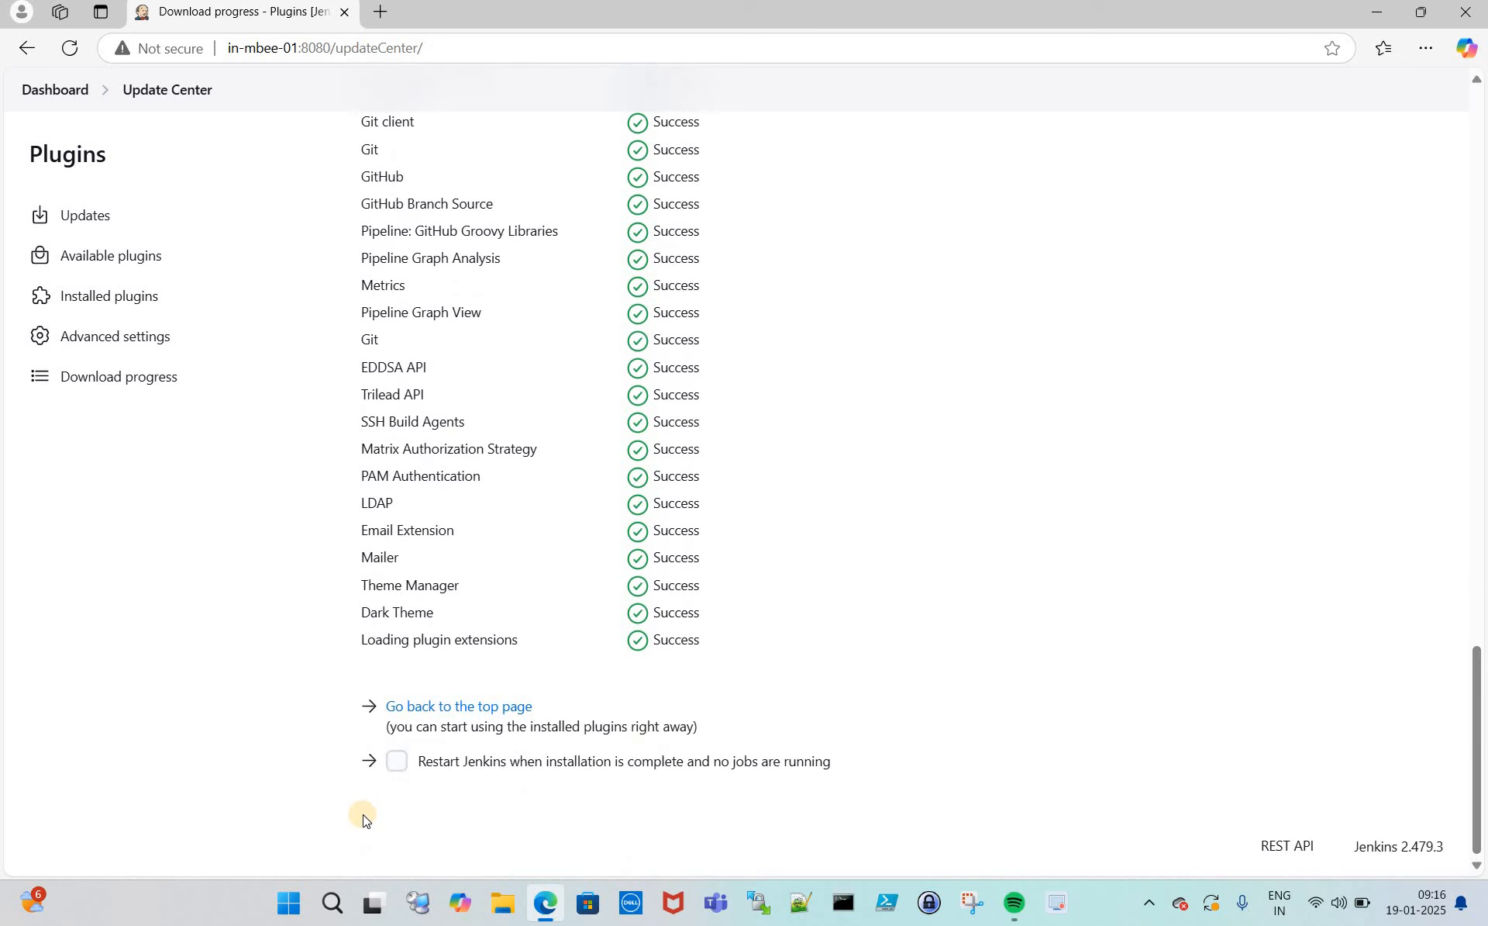
{"action": "left_click", "coordinate": [401, 769]}
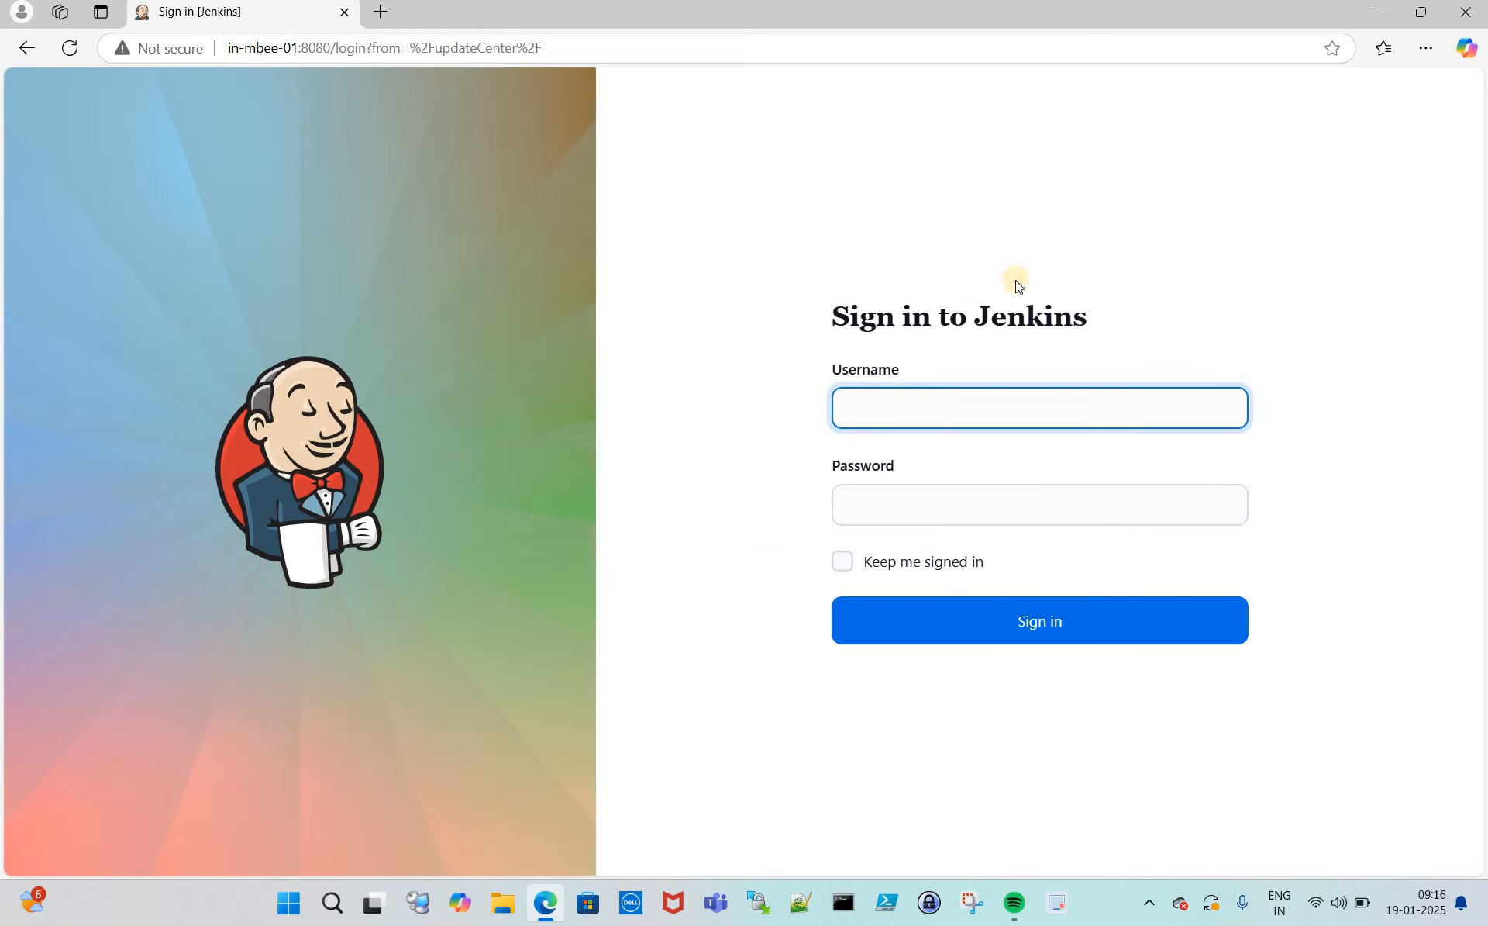
- Sign back into Jenkins with the admin username and password
{"action": "left_click", "coordinate": [897, 408]}
{"action": "type", "text": "admin"}
{"action": "key", "text": "Tab"}
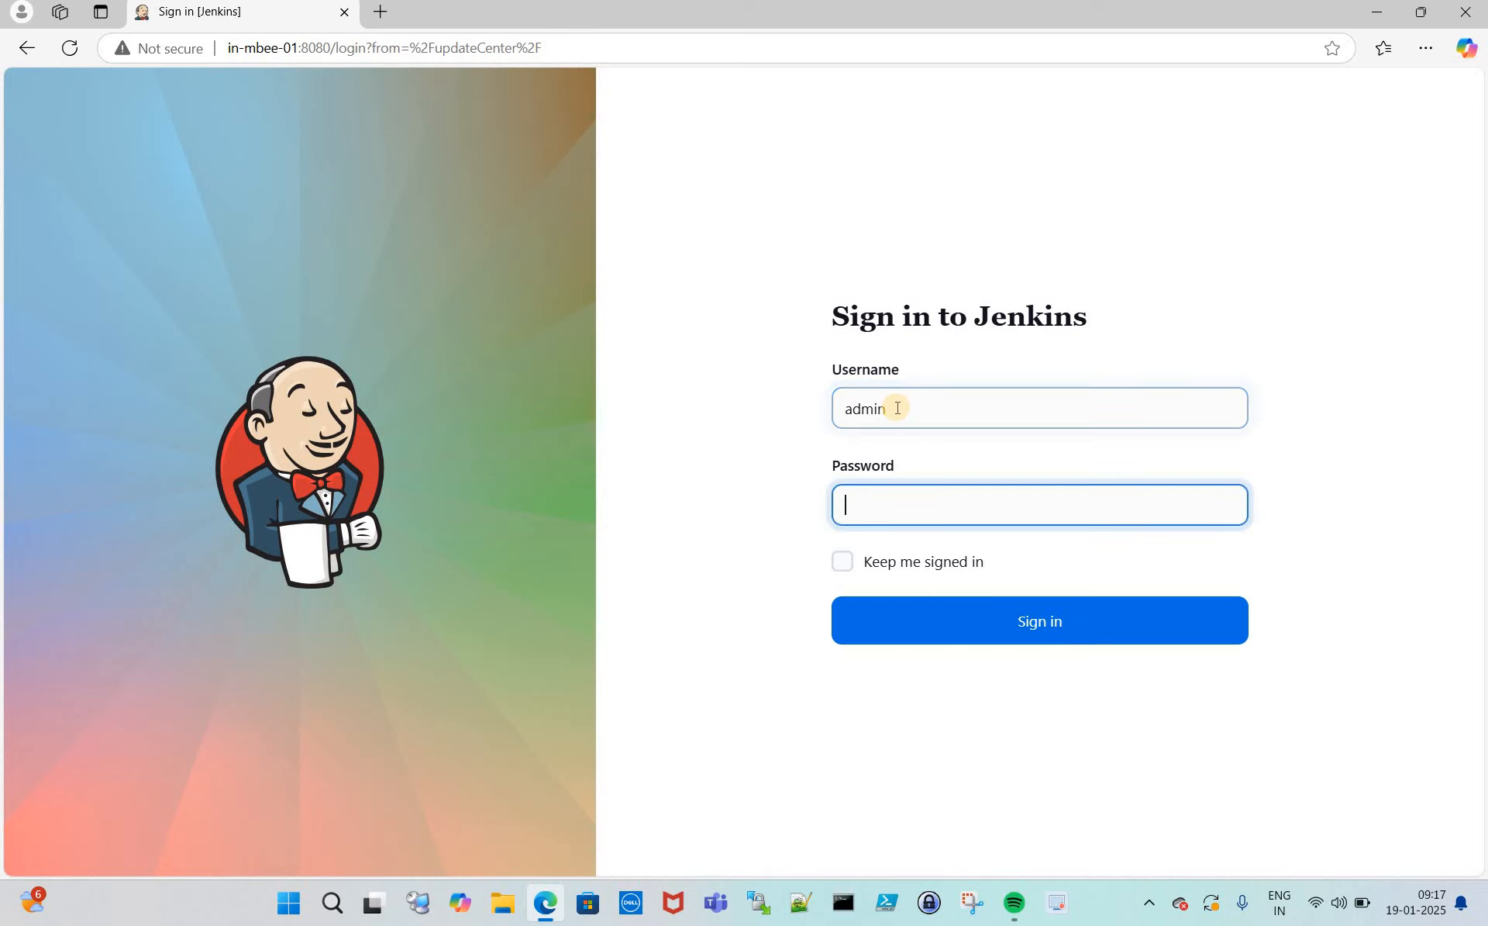
{"action": "type", "text": "admin"}
{"action": "key", "text": "Return"}
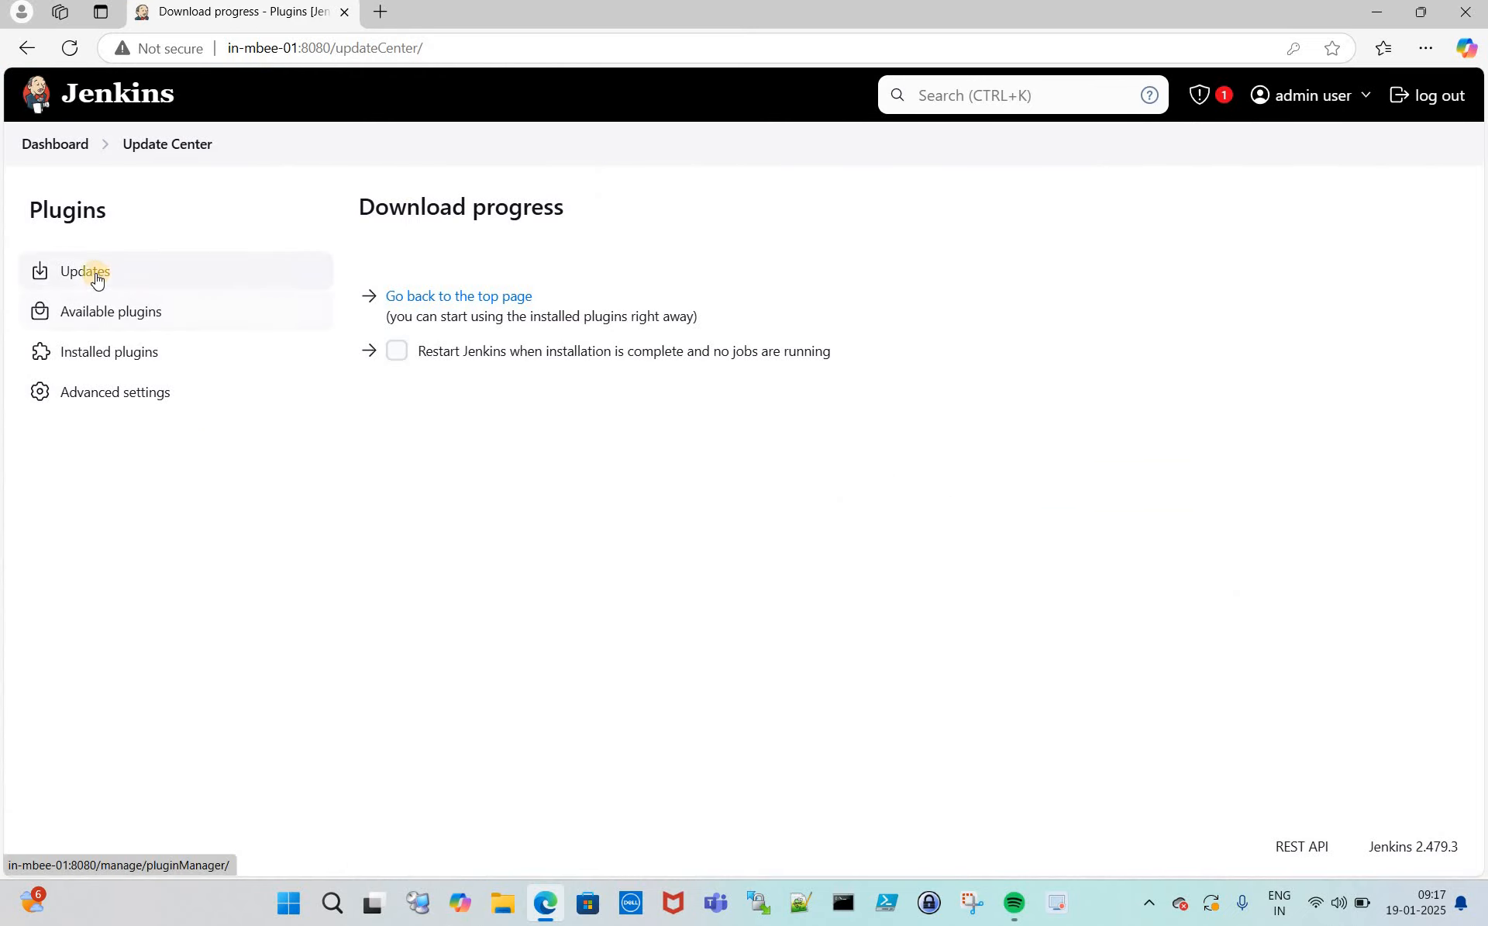
- Browse the Available plugins list, then show the Installed plugins list
{"action": "left_click", "coordinate": [119, 314]}
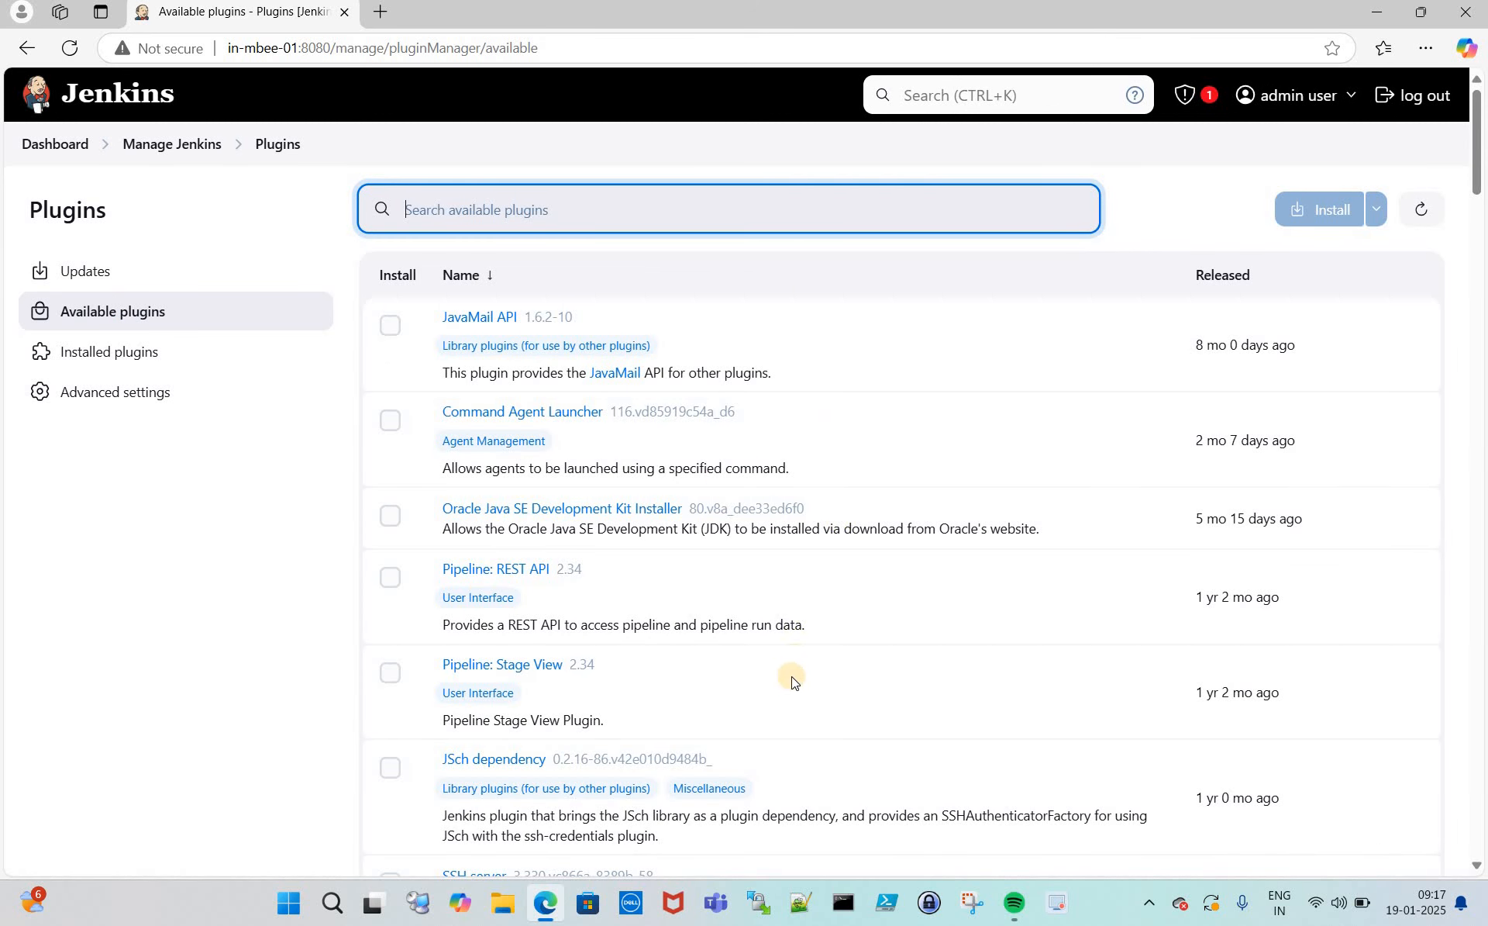
{"action": "left_click", "coordinate": [148, 359]}
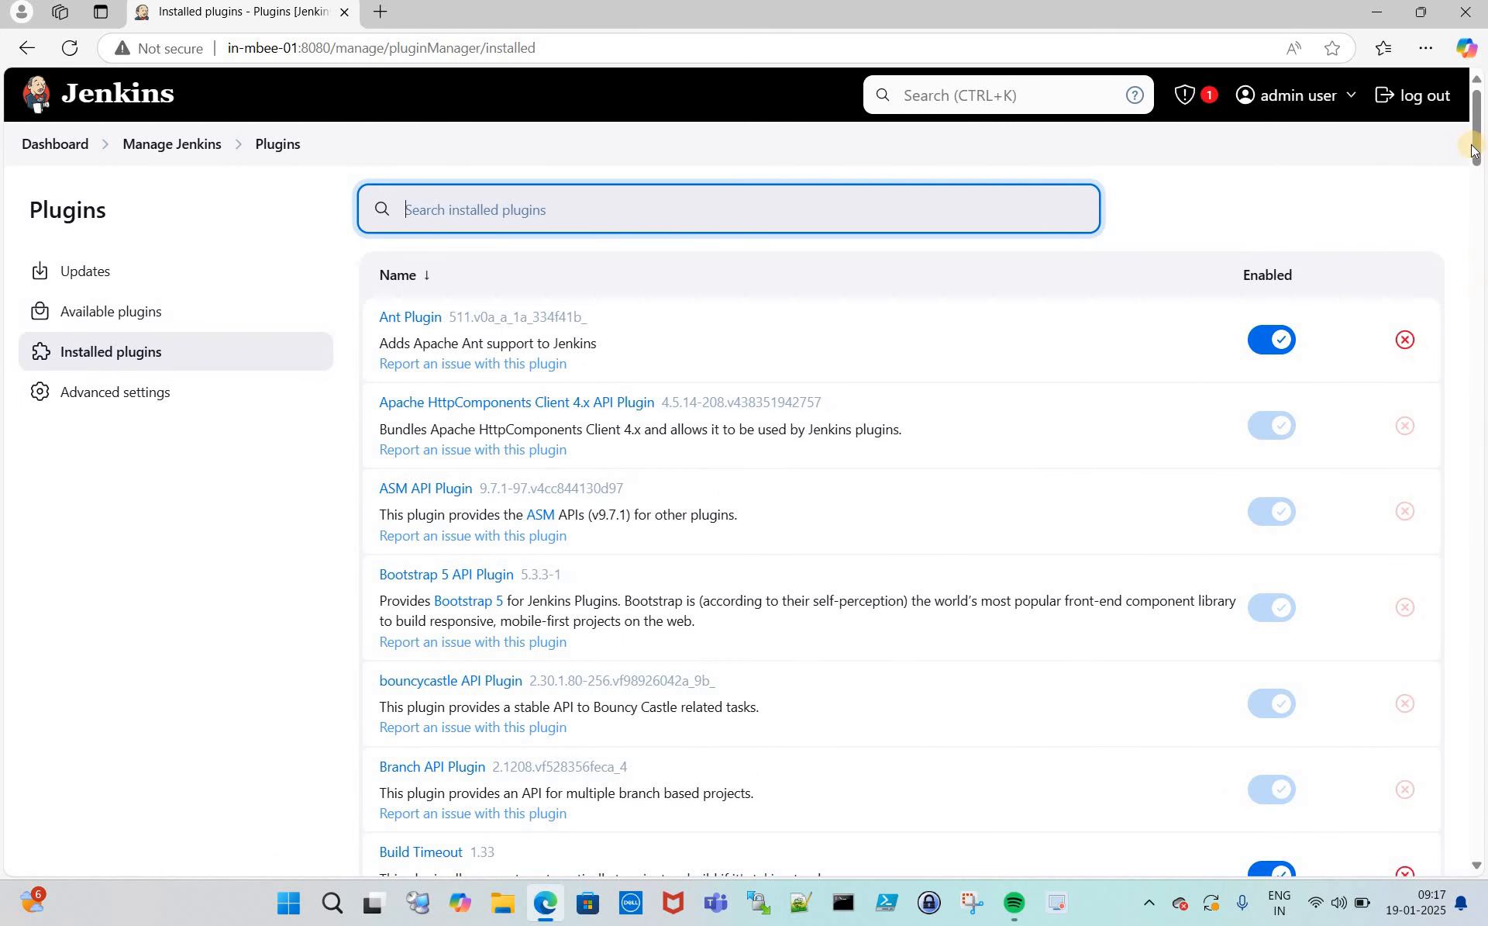
{"action": "left_click_drag", "start_coordinate": [1477, 157], "coordinate": [1441, 153]}
{"action": "left_click", "coordinate": [319, 346]}
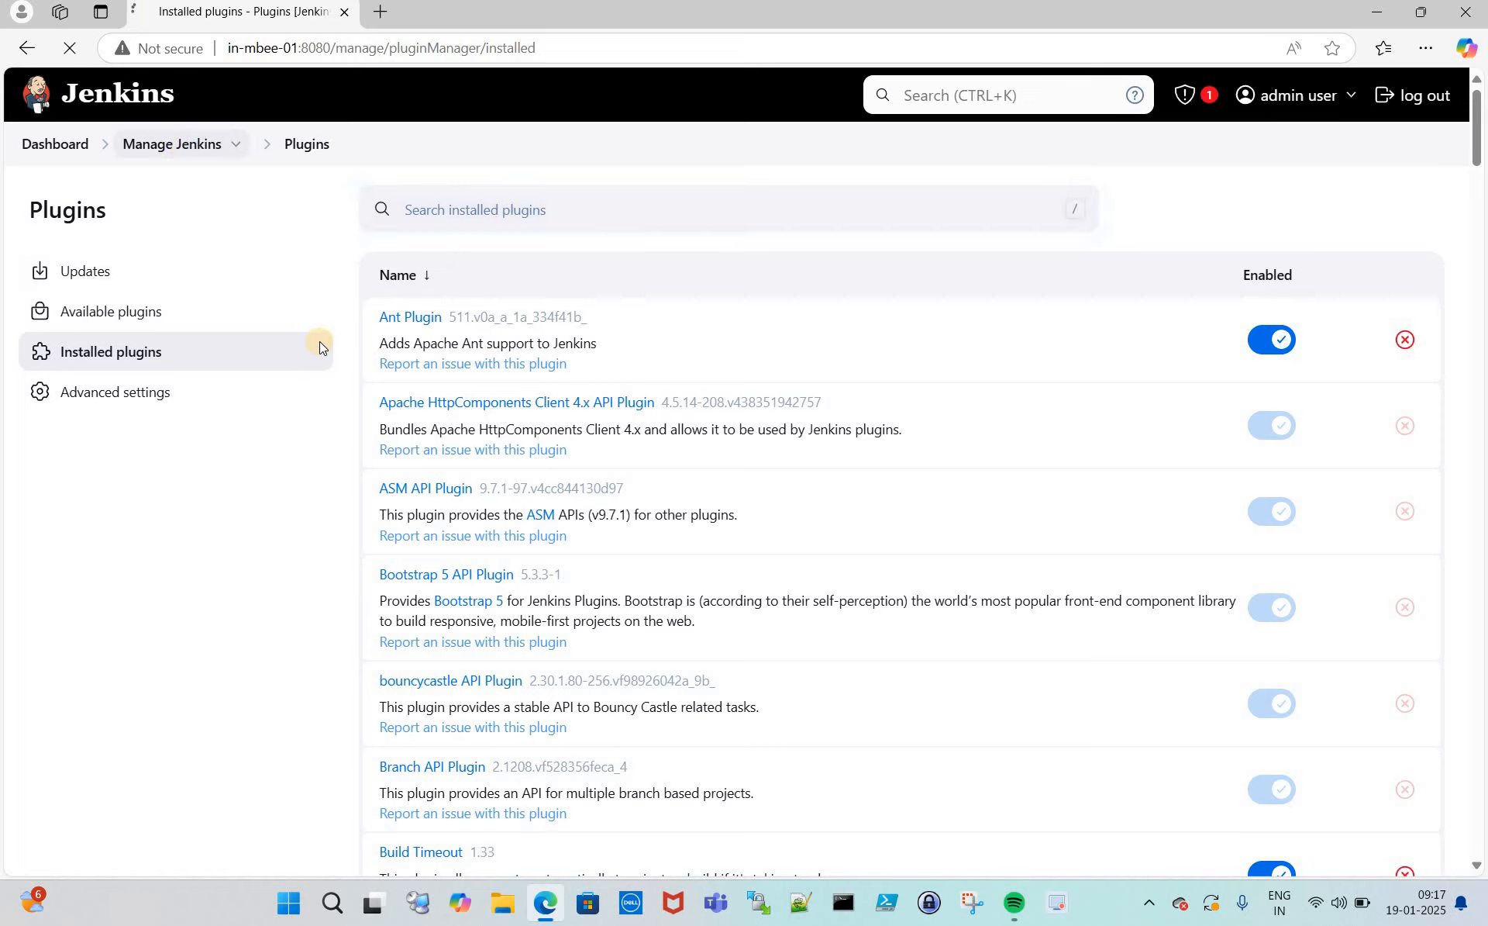